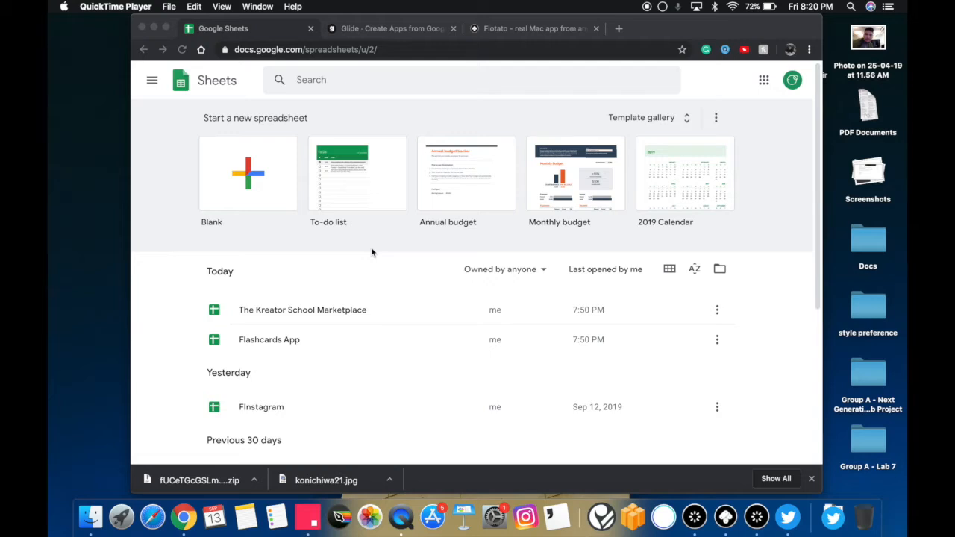
# Reopen the recently closed Flickr page of the Pathfinder flag flashcards and examine the flashcard photo enlarged
pyautogui.click(364, 244)
pyautogui.click(218, 6)
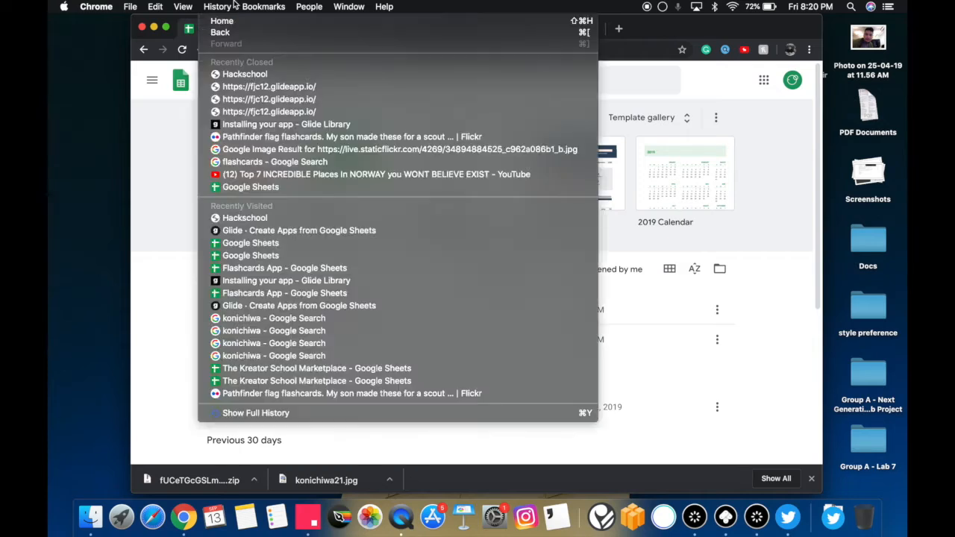
pyautogui.click(262, 137)
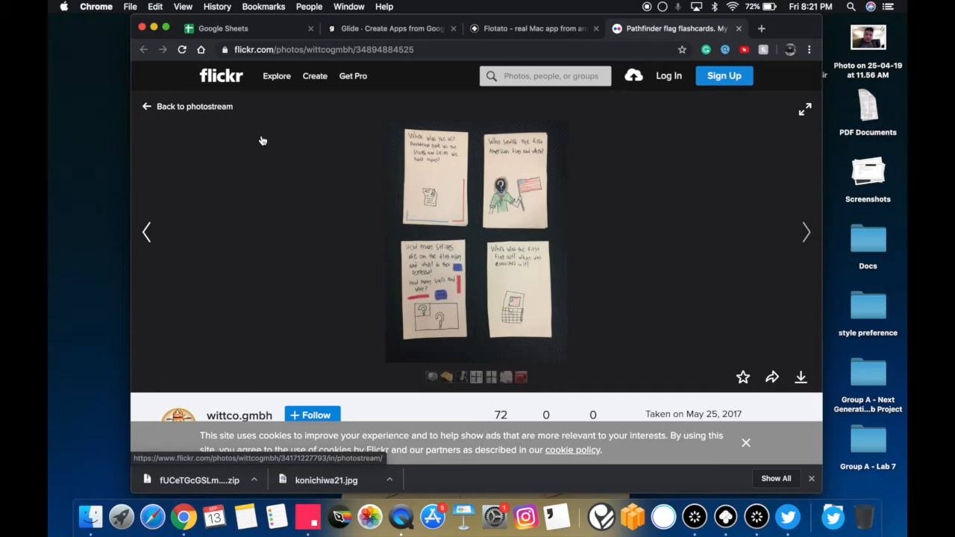
pyautogui.click(400, 163)
pyautogui.click(433, 166)
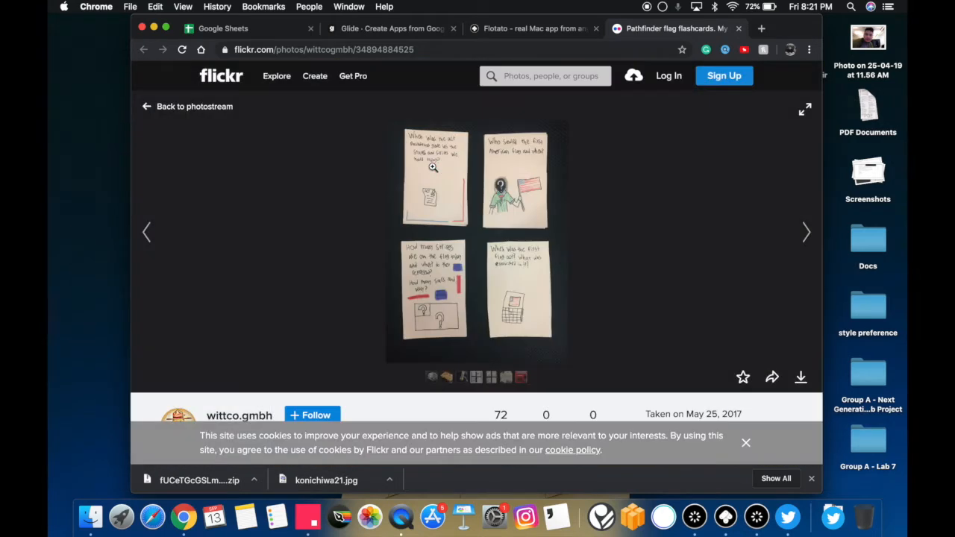
pyautogui.click(166, 28)
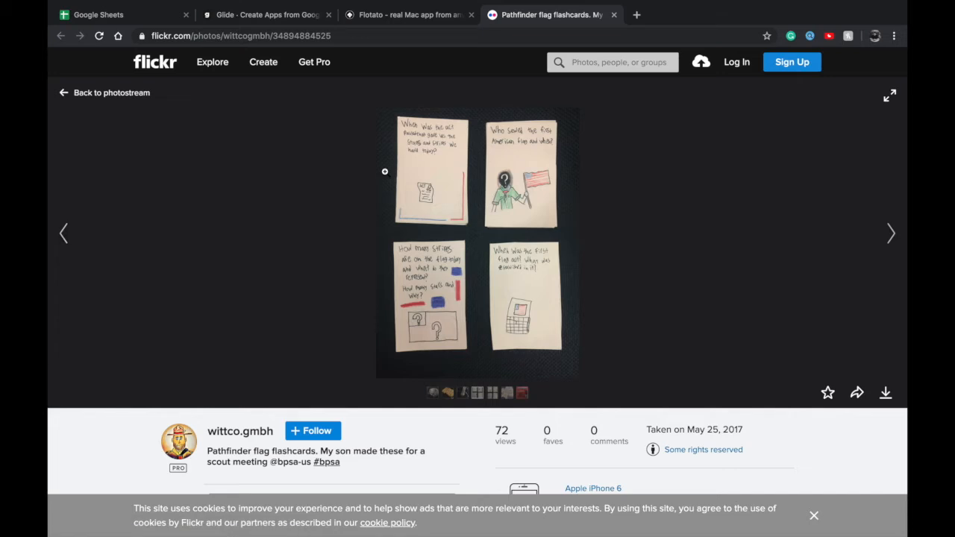
pyautogui.click(438, 172)
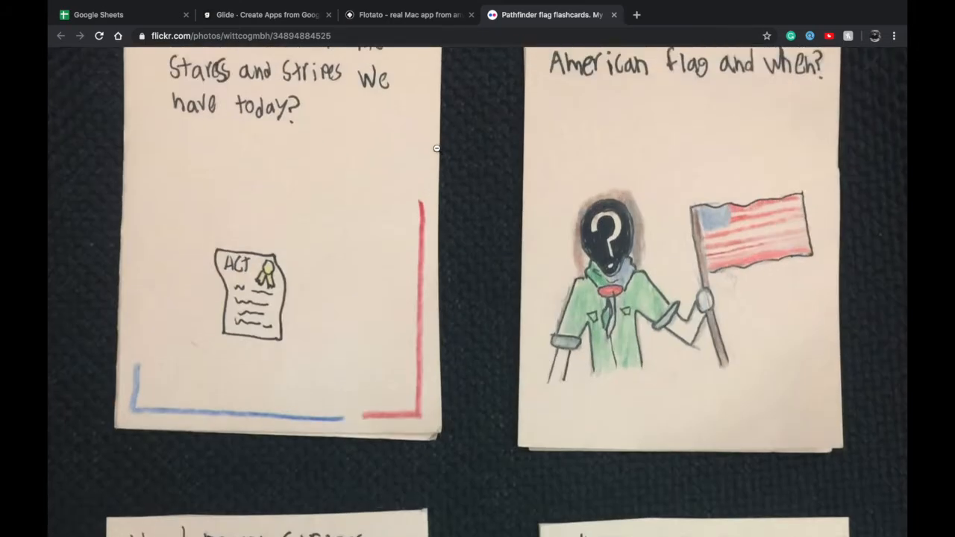
pyautogui.click(444, 116)
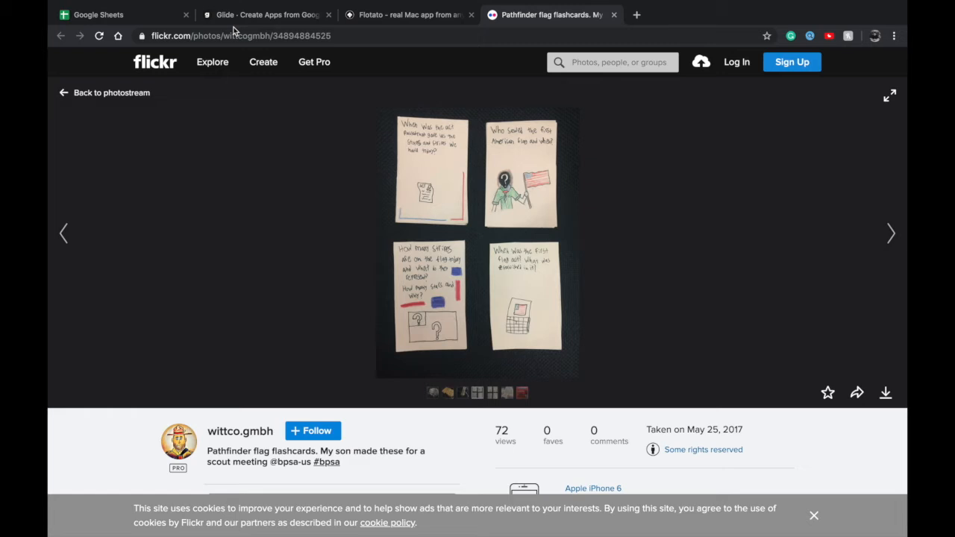
# Switch to Google Sheets, create a blank spreadsheet and name it "Flashcards App"
pyautogui.click(151, 16)
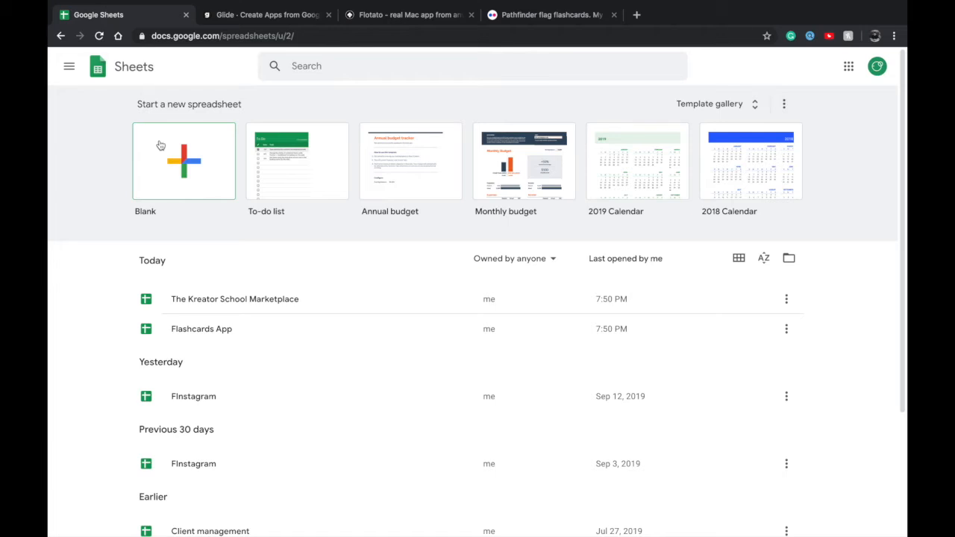
pyautogui.click(252, 16)
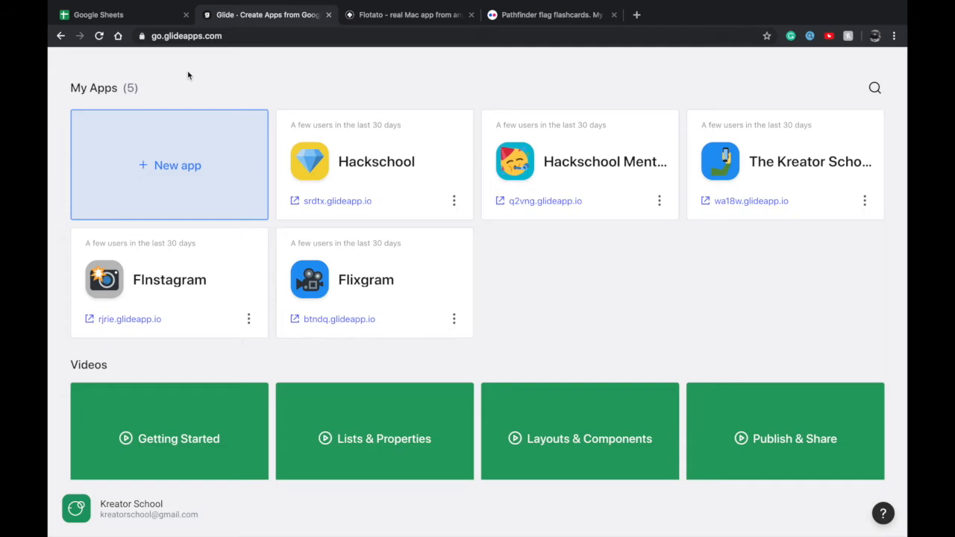
pyautogui.click(114, 18)
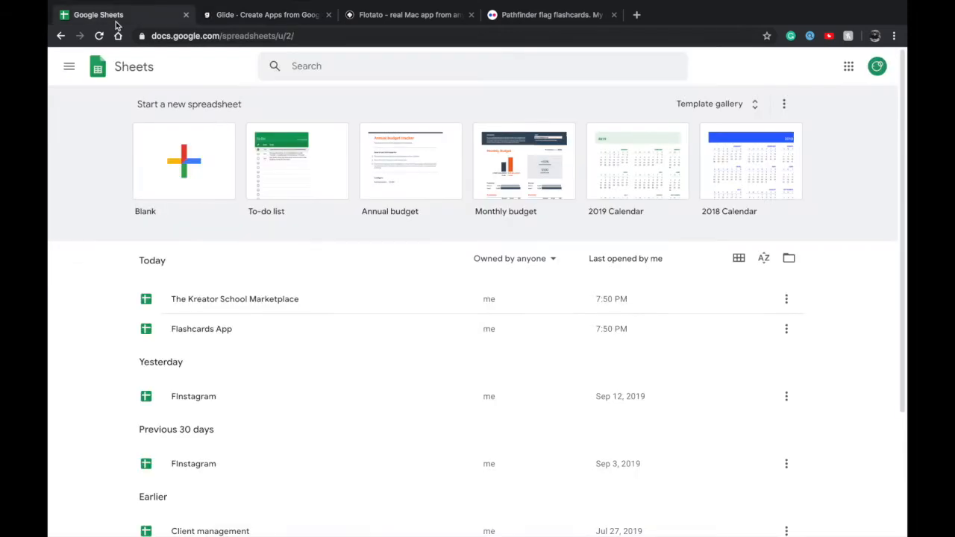
pyautogui.click(197, 150)
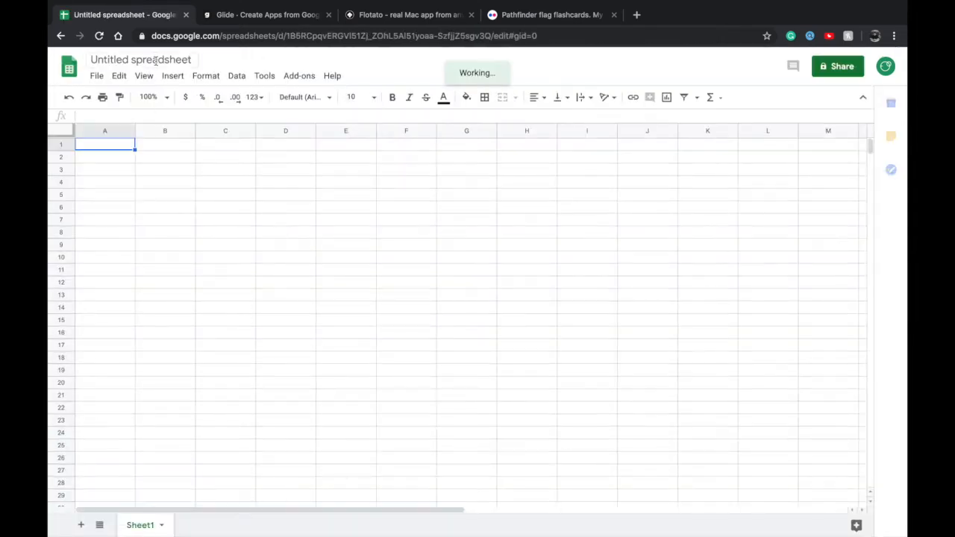
pyautogui.write('F')
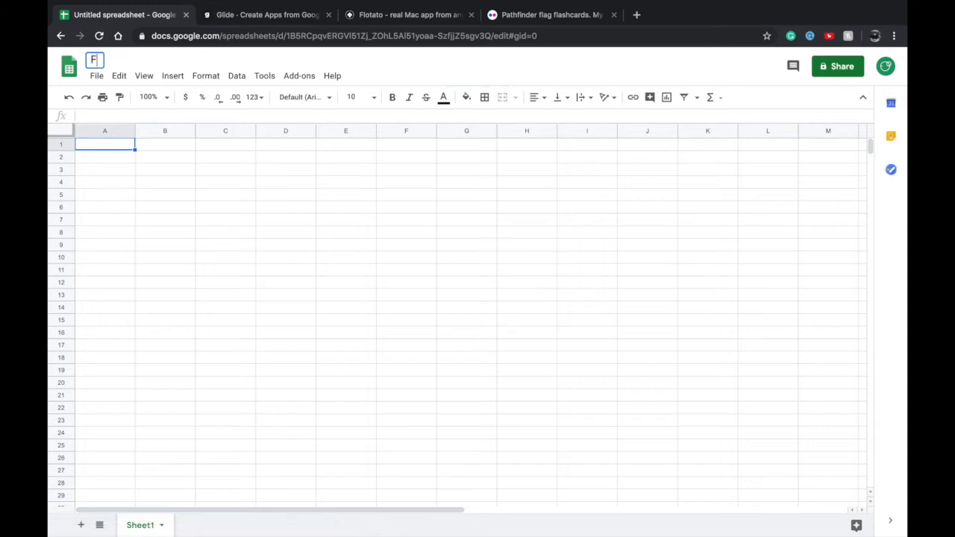
pyautogui.write('lashcards App')
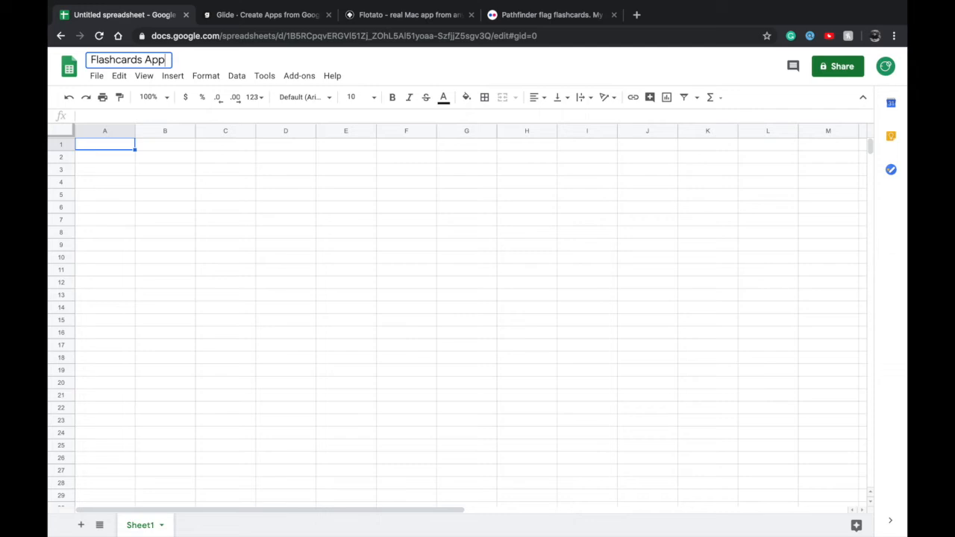
pyautogui.press('Return')
pyautogui.click(163, 197)
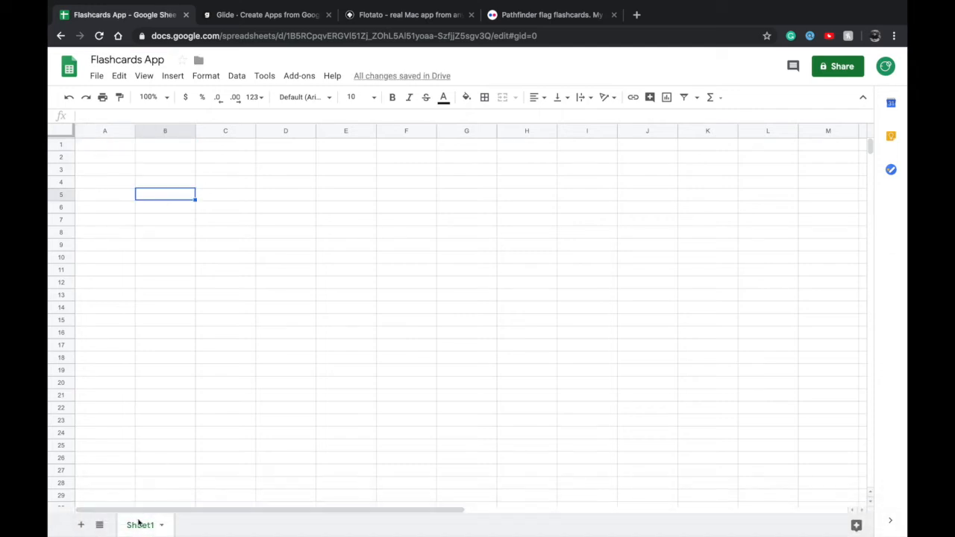
# Add a second sheet, rename the first sheet "Deck" and the second sheet "Cards"
pyautogui.click(80, 524)
pyautogui.click(143, 524)
pyautogui.doubleClick(150, 527)
pyautogui.write('Deck')
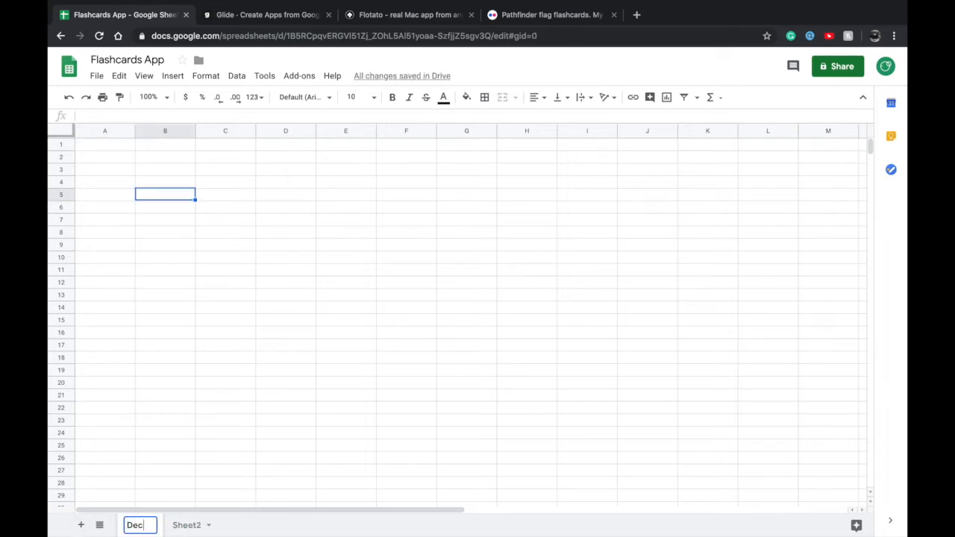
pyautogui.doubleClick(191, 524)
pyautogui.write('Cards')
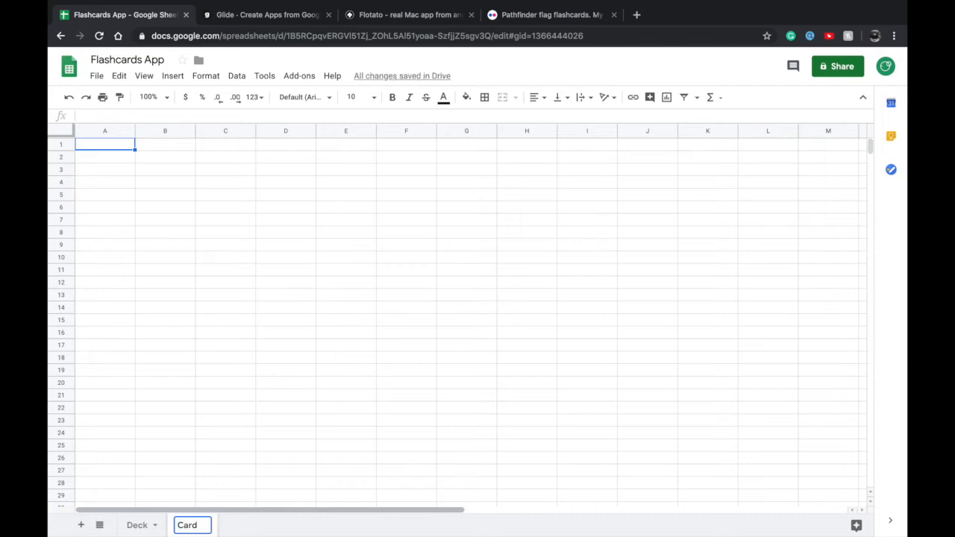
pyautogui.press('Return')
pyautogui.click(225, 434)
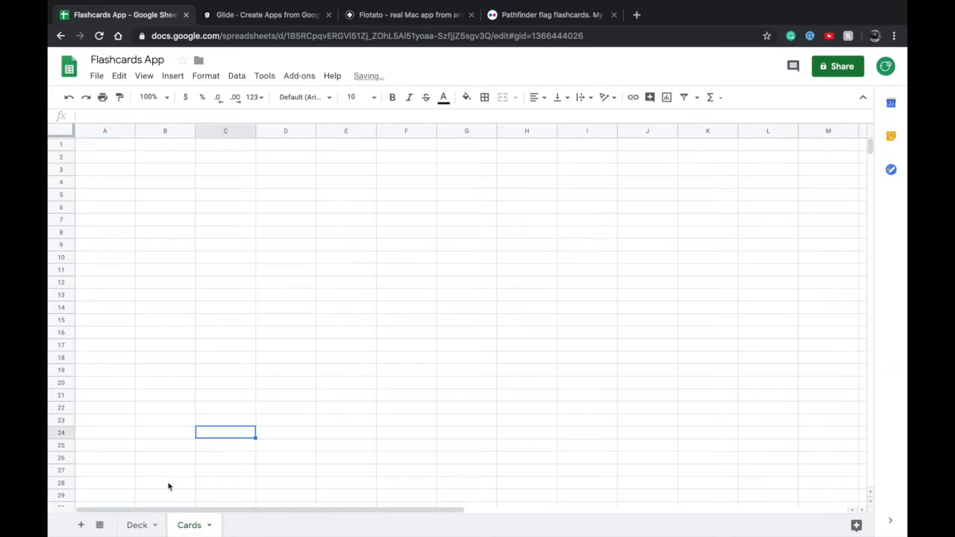
pyautogui.click(141, 524)
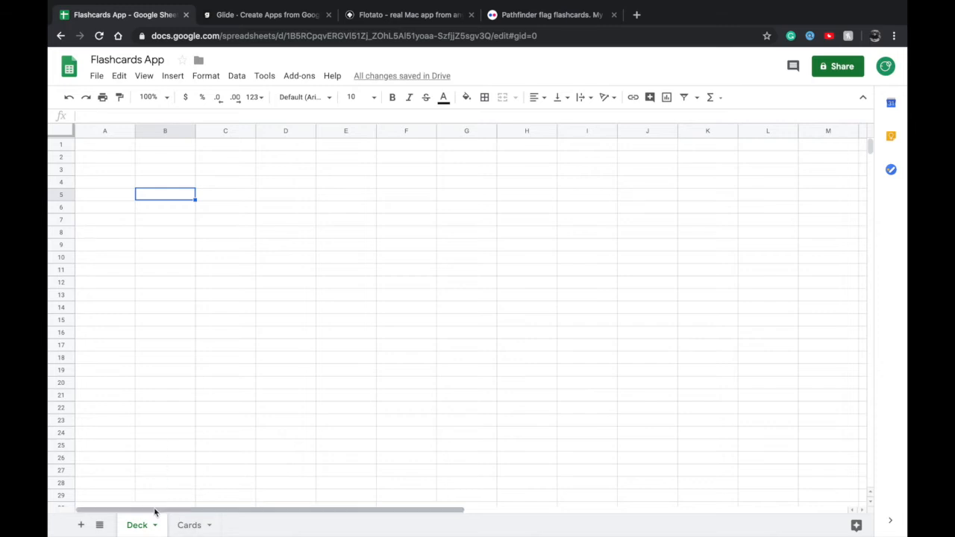
pyautogui.click(112, 148)
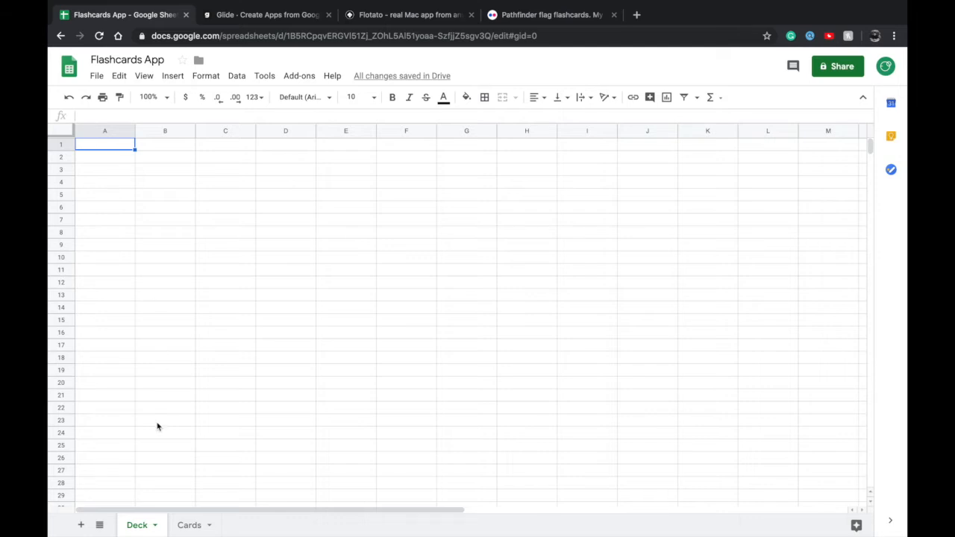
pyautogui.click(188, 524)
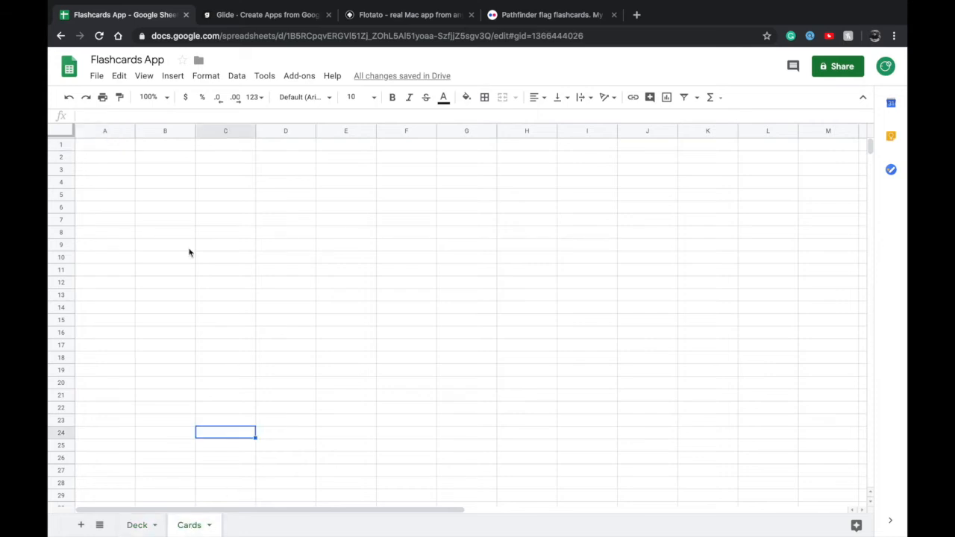
pyautogui.doubleClick(98, 142)
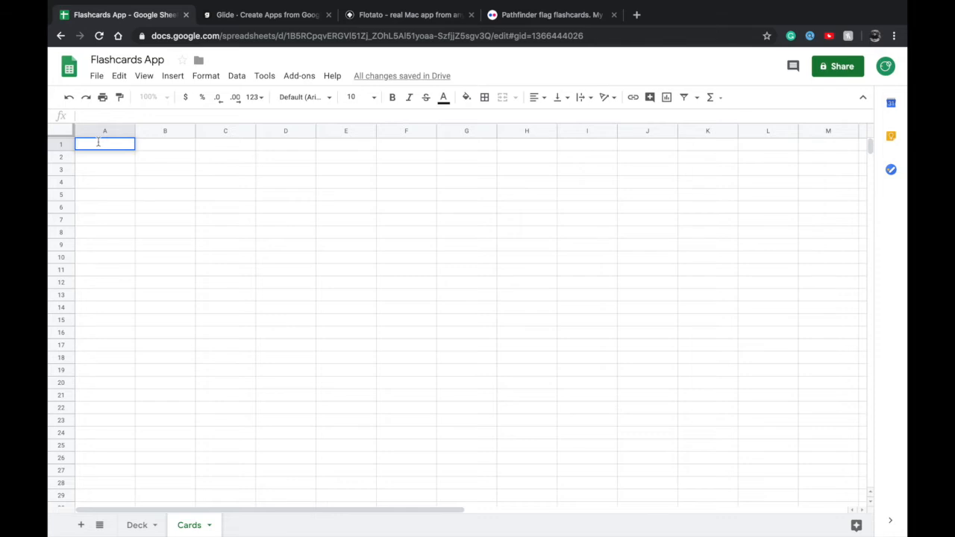
pyautogui.click(147, 525)
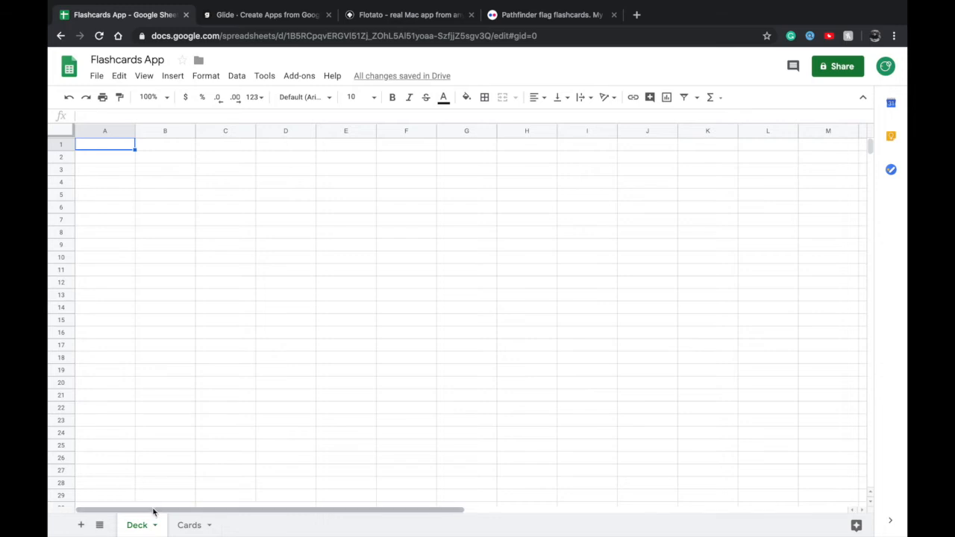
pyautogui.click(187, 526)
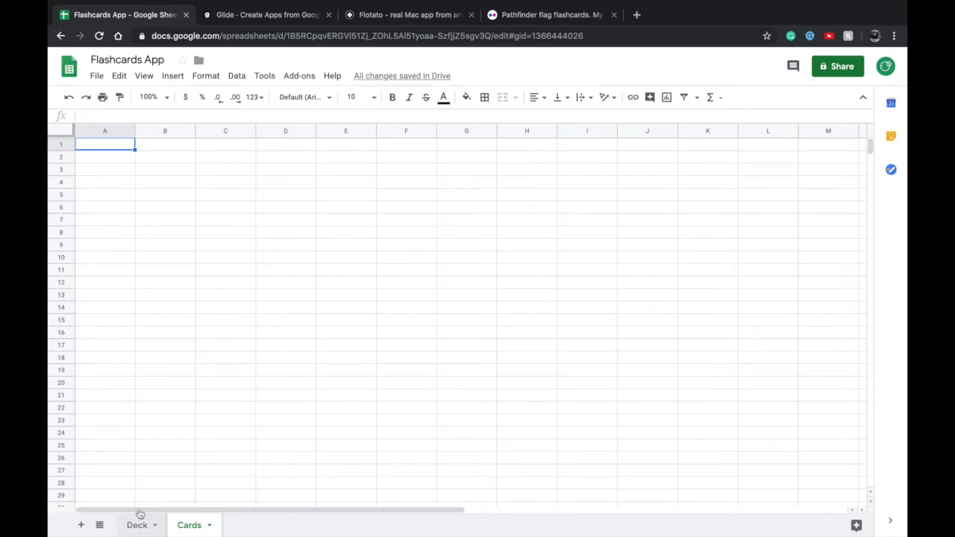
pyautogui.doubleClick(105, 147)
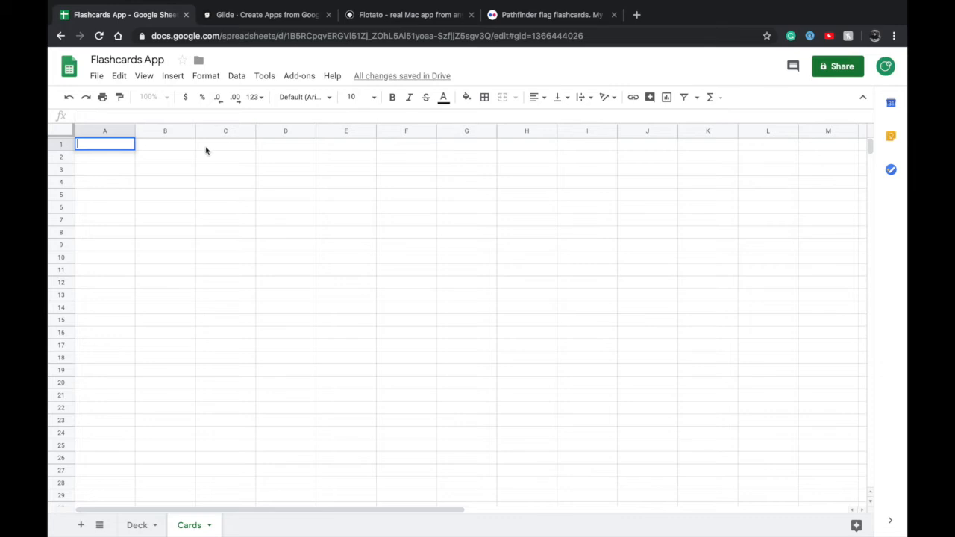
pyautogui.click(182, 157)
pyautogui.click(111, 144)
pyautogui.click(836, 145)
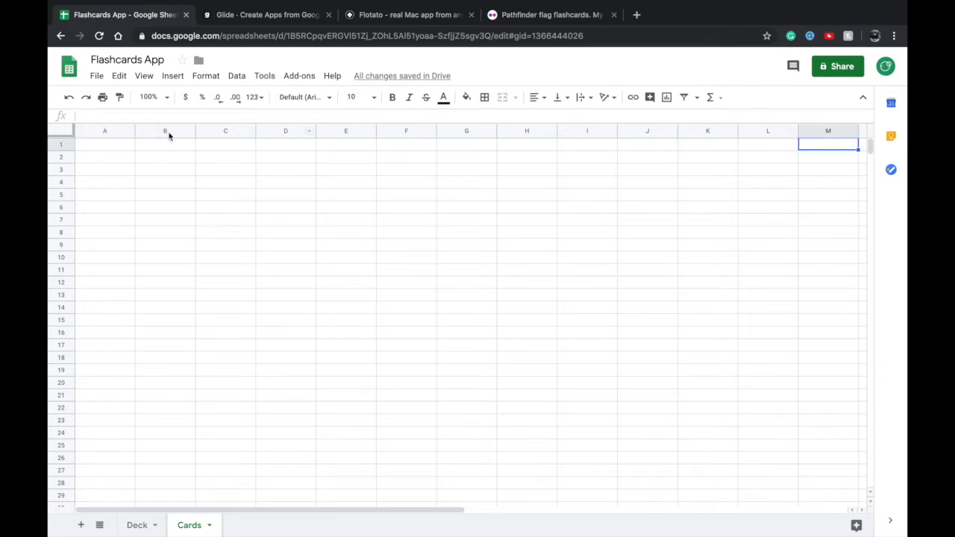
pyautogui.keyDown('shift'); pyautogui.click(104, 148); pyautogui.keyUp('shift')
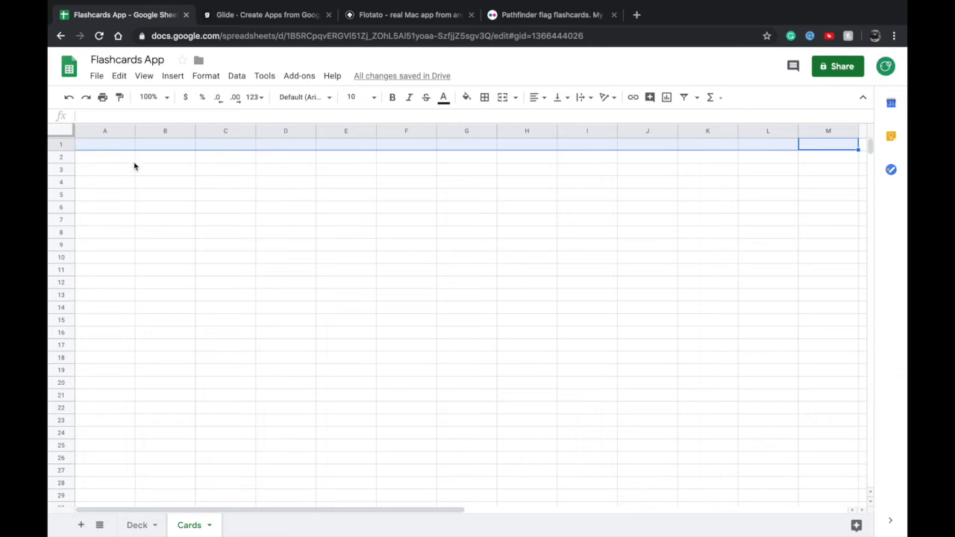
pyautogui.click(111, 160)
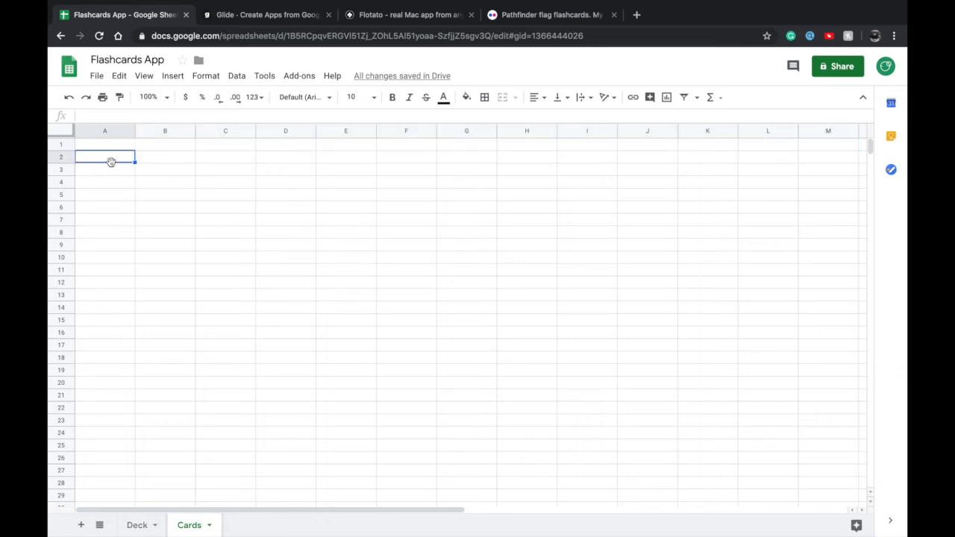
pyautogui.keyDown('shift'); pyautogui.click(843, 496); pyautogui.keyUp('shift')
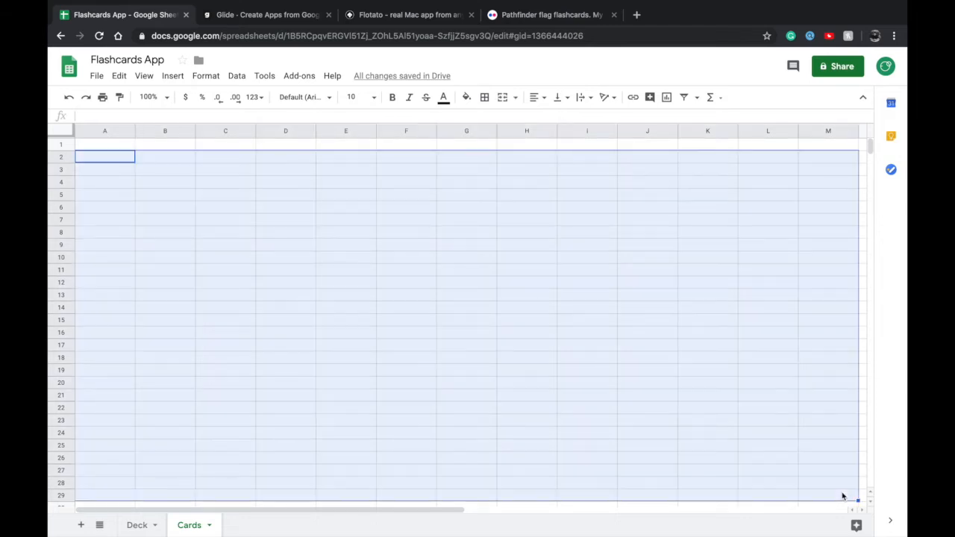
pyautogui.click(124, 344)
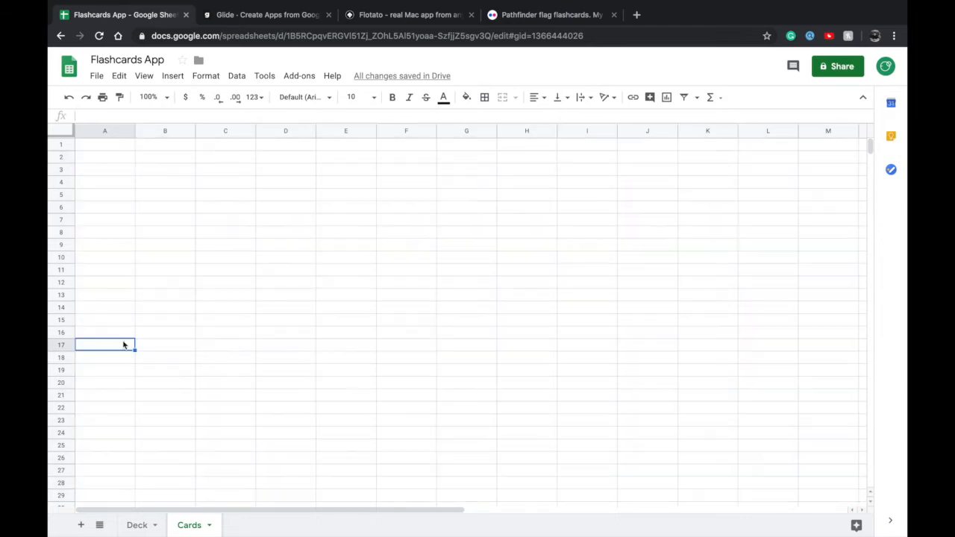
# Enter the header "Answer" in cell A1 of the Cards sheet and widen column A
pyautogui.click(103, 146)
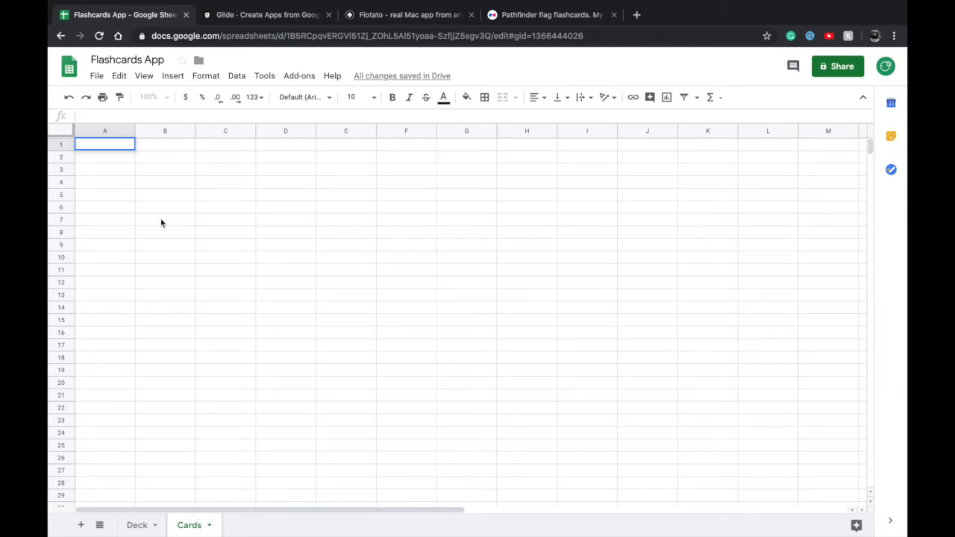
pyautogui.write('Answer')
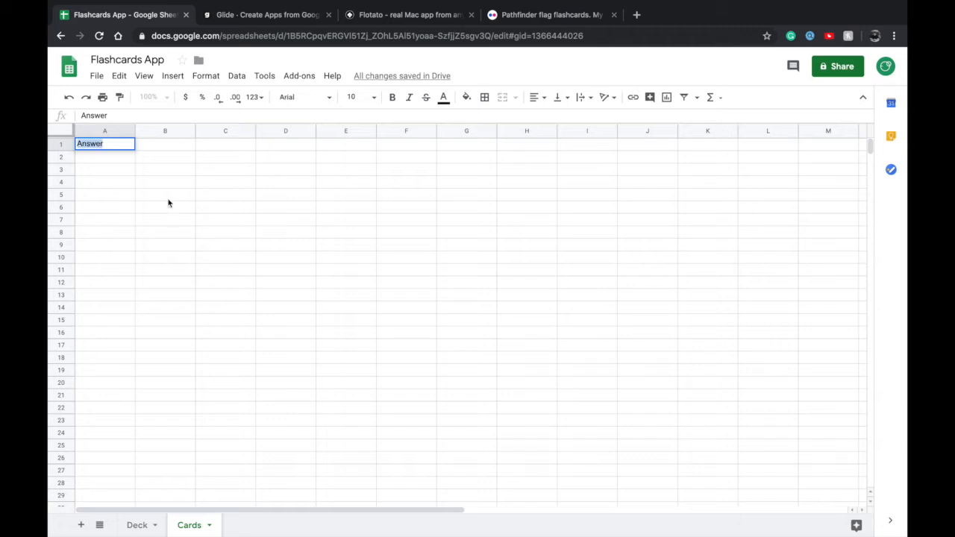
pyautogui.click(171, 174)
pyautogui.click(109, 145)
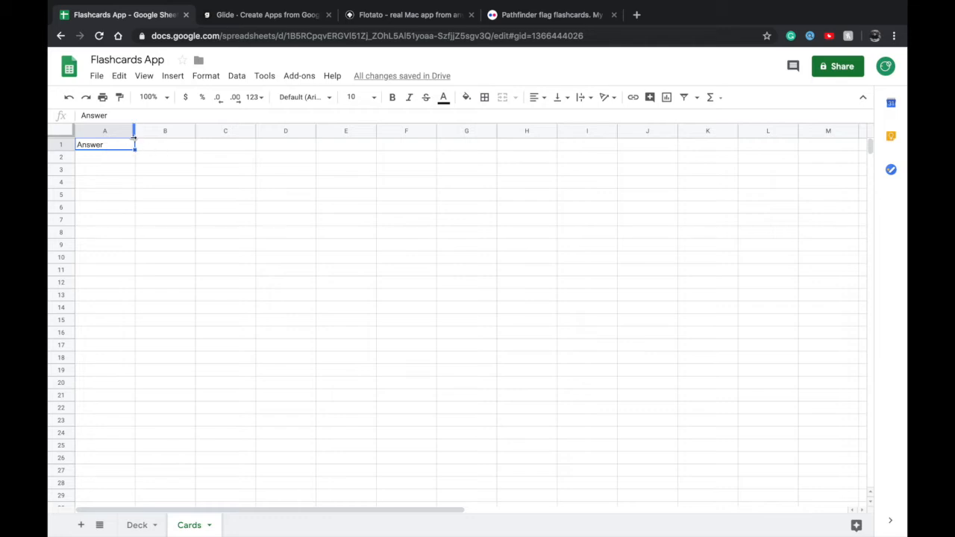
pyautogui.moveTo(135, 131); pyautogui.dragTo(172, 131)
# Enter the header "Clue" in cell B1 of the Cards sheet and widen column B
pyautogui.click(217, 144)
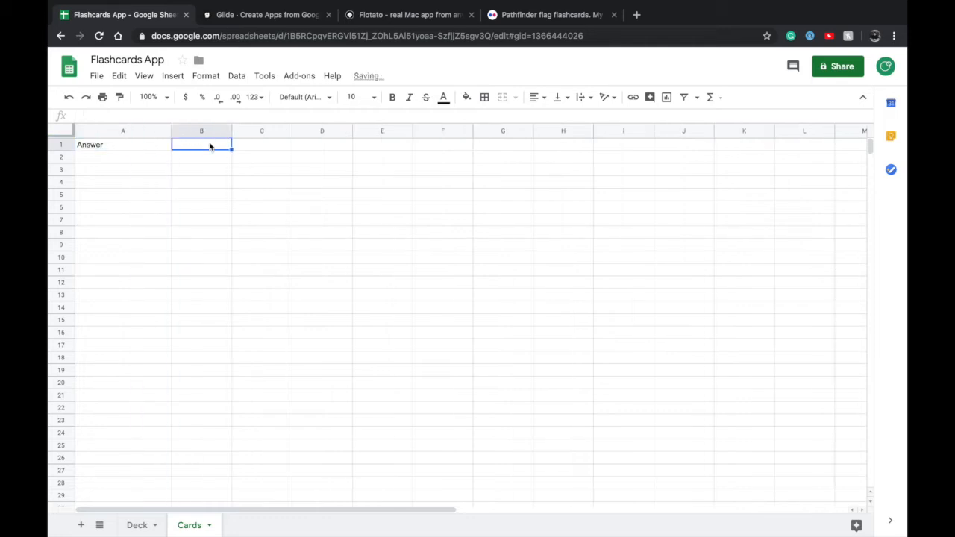
pyautogui.write('Clue')
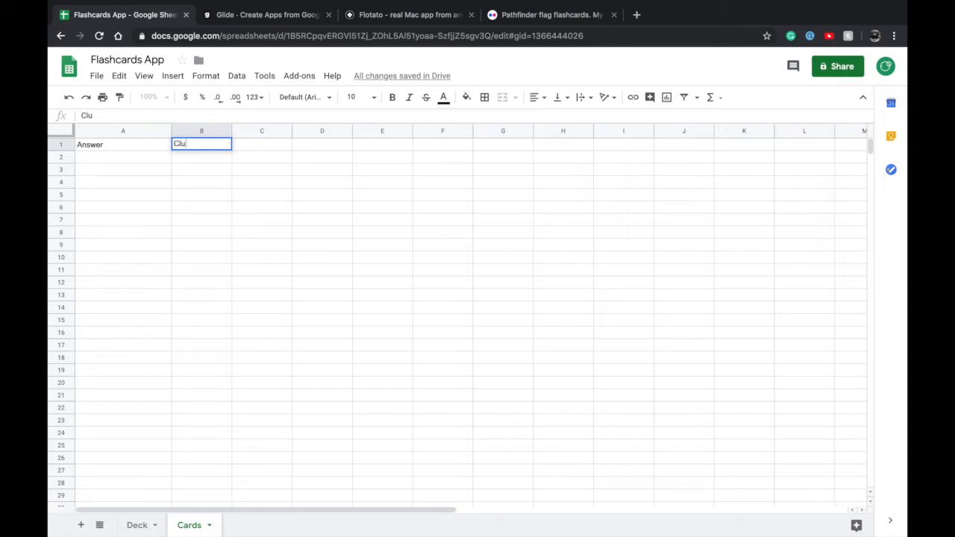
pyautogui.click(224, 170)
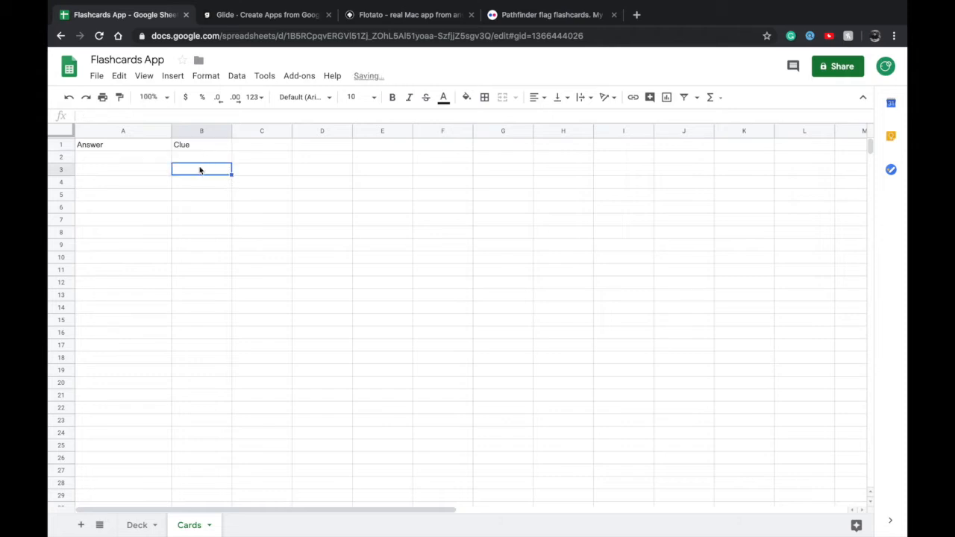
pyautogui.click(201, 158)
pyautogui.moveTo(231, 133); pyautogui.dragTo(265, 140)
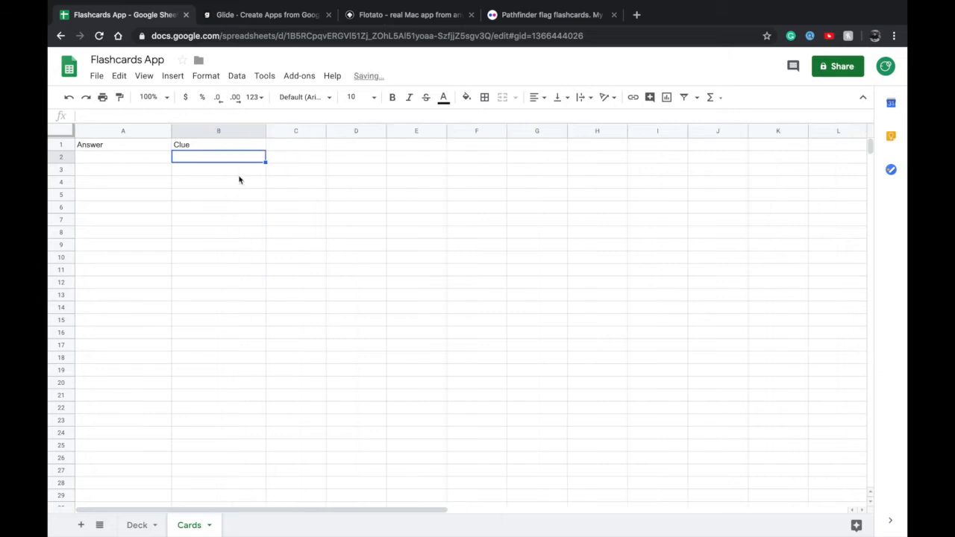
pyautogui.click(224, 148)
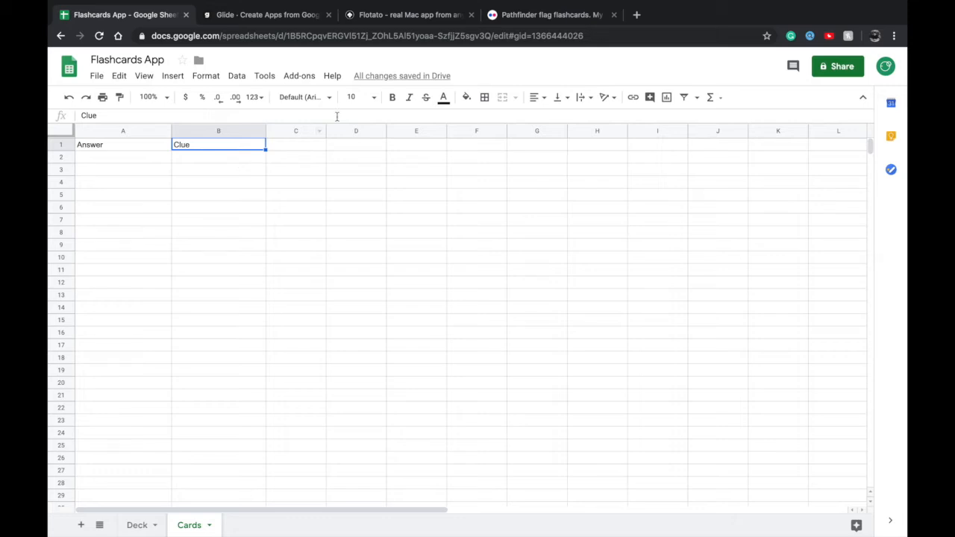
pyautogui.click(296, 145)
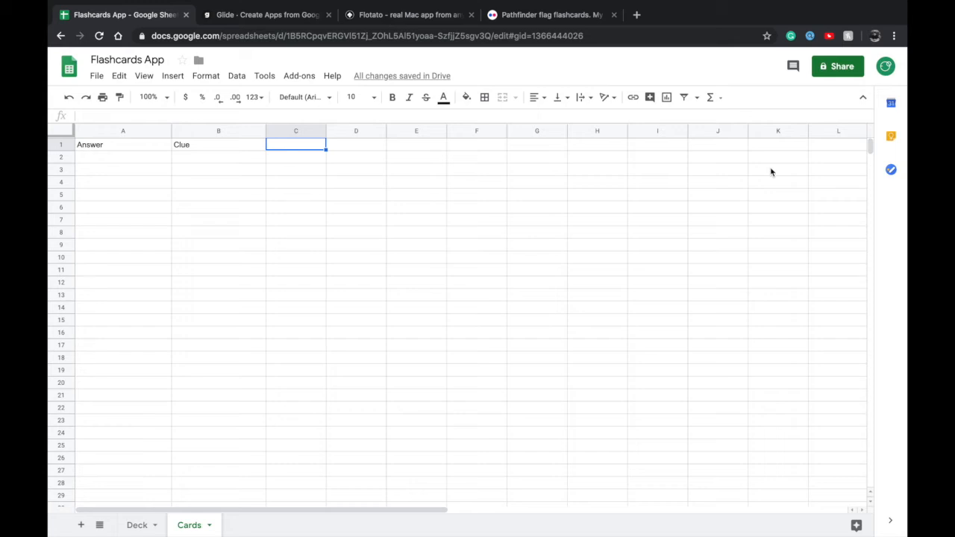
pyautogui.keyDown('shift'); pyautogui.click(820, 148); pyautogui.keyUp('shift')
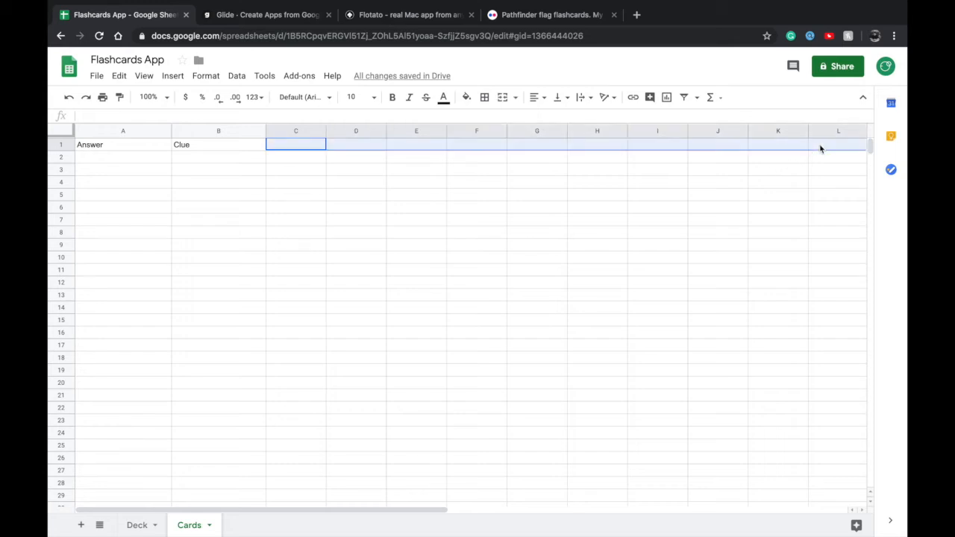
pyautogui.click(478, 241)
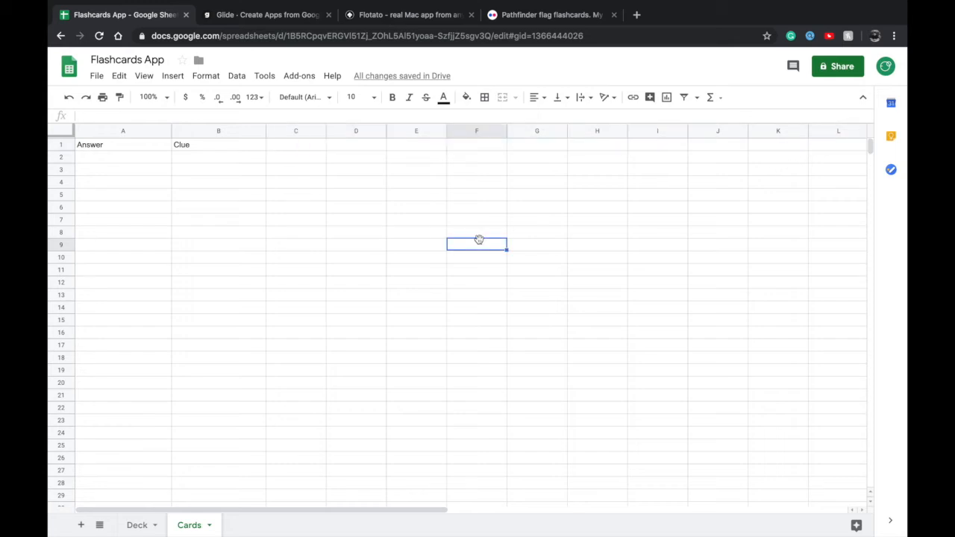
pyautogui.click(295, 147)
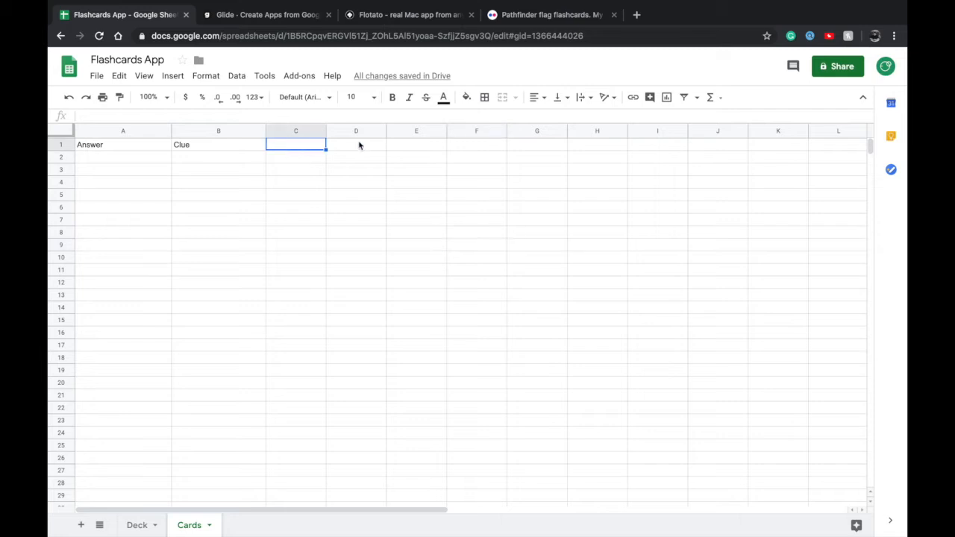
pyautogui.click(138, 170)
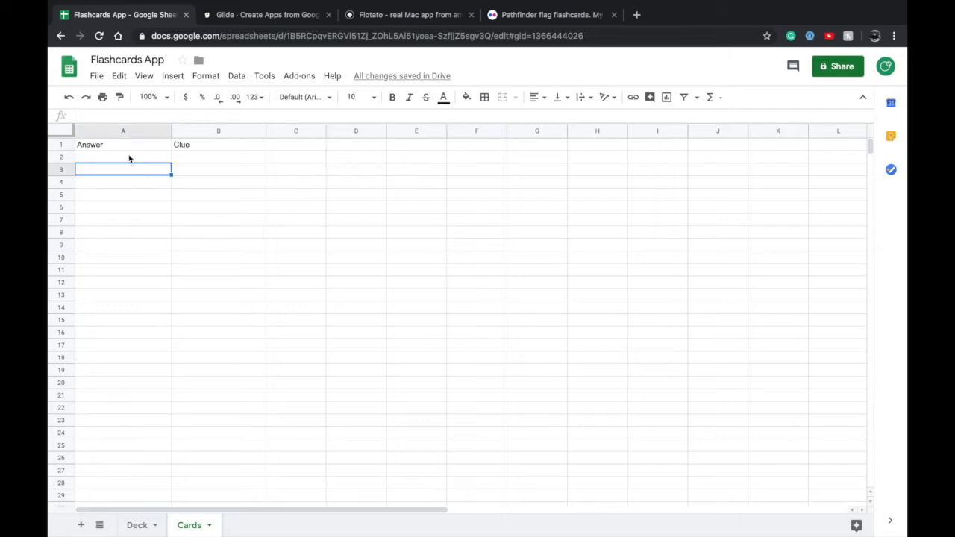
pyautogui.click(129, 157)
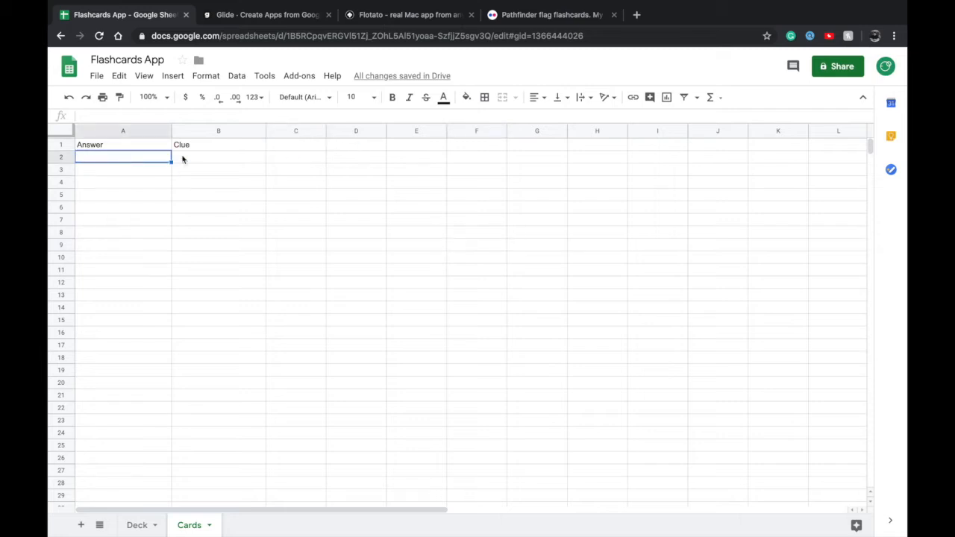
pyautogui.keyDown('shift'); pyautogui.click(225, 165); pyautogui.keyUp('shift')
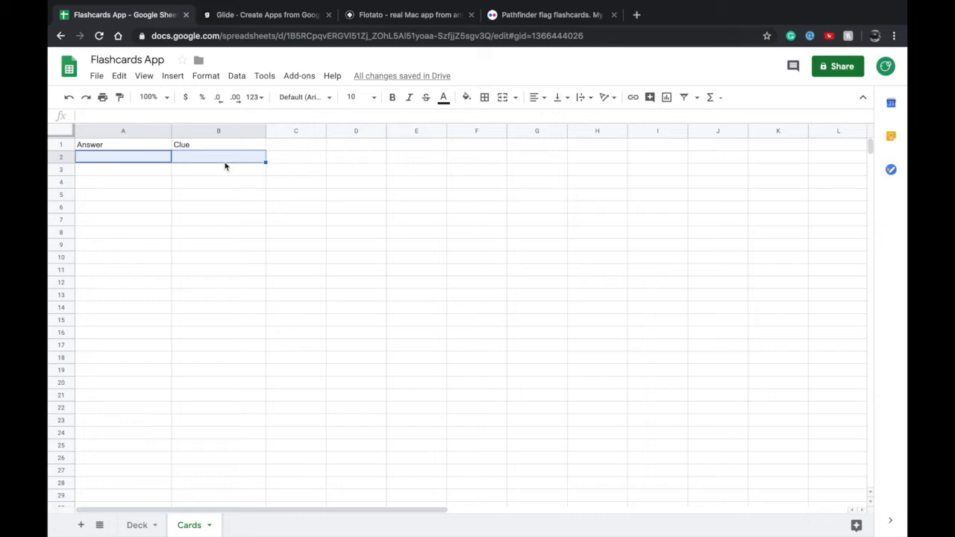
pyautogui.click(240, 173)
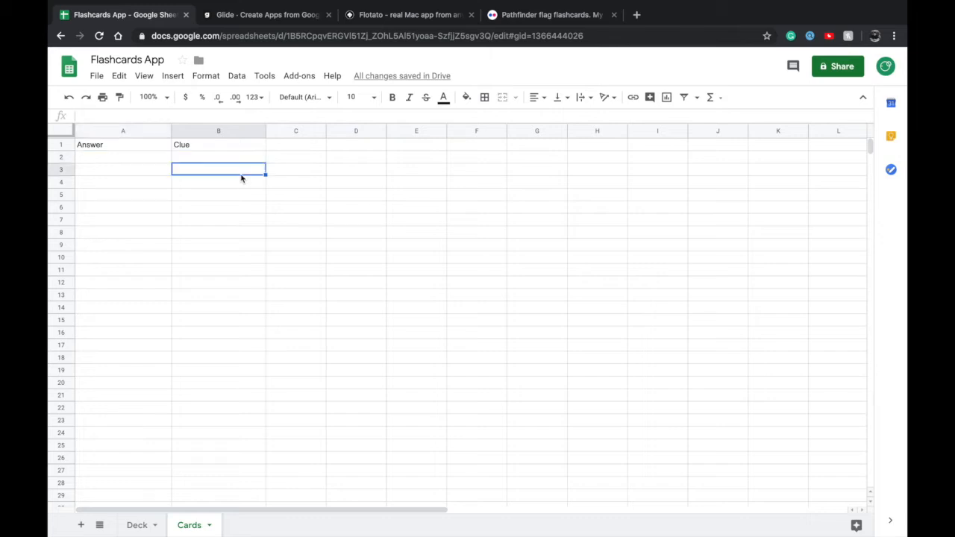
pyautogui.click(140, 157)
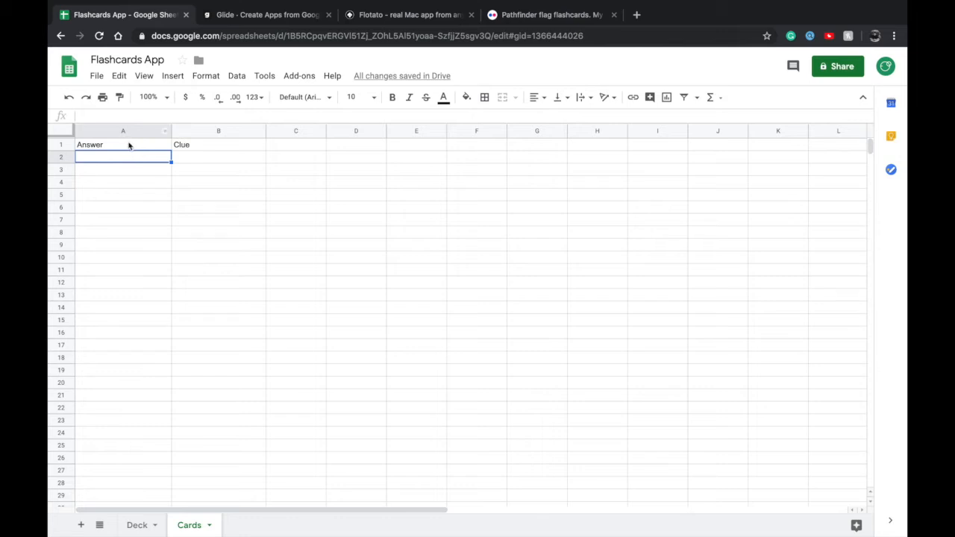
pyautogui.click(129, 147)
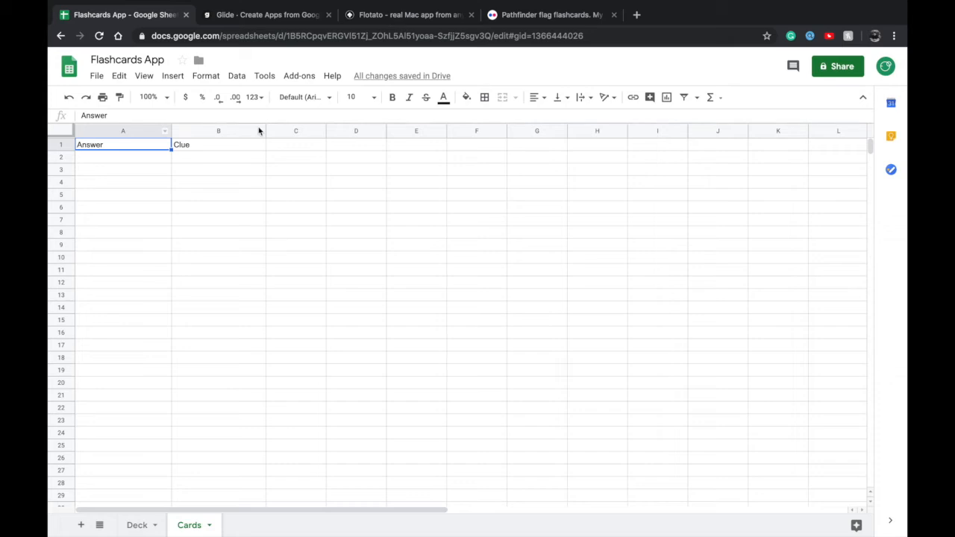
# Enter the header "Deck" in cell C1 of the Cards sheet
pyautogui.doubleClick(284, 146)
pyautogui.write('Deck')
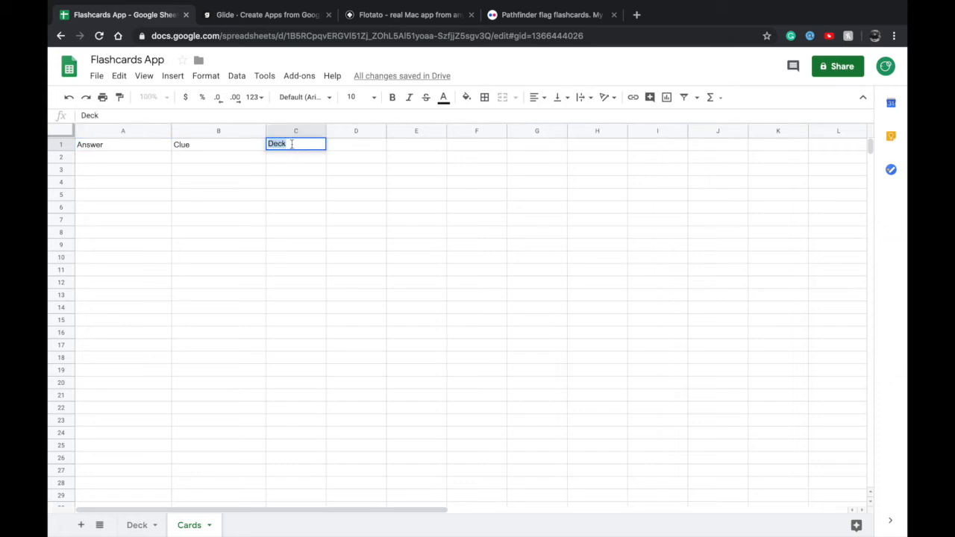
pyautogui.click(277, 171)
pyautogui.click(282, 147)
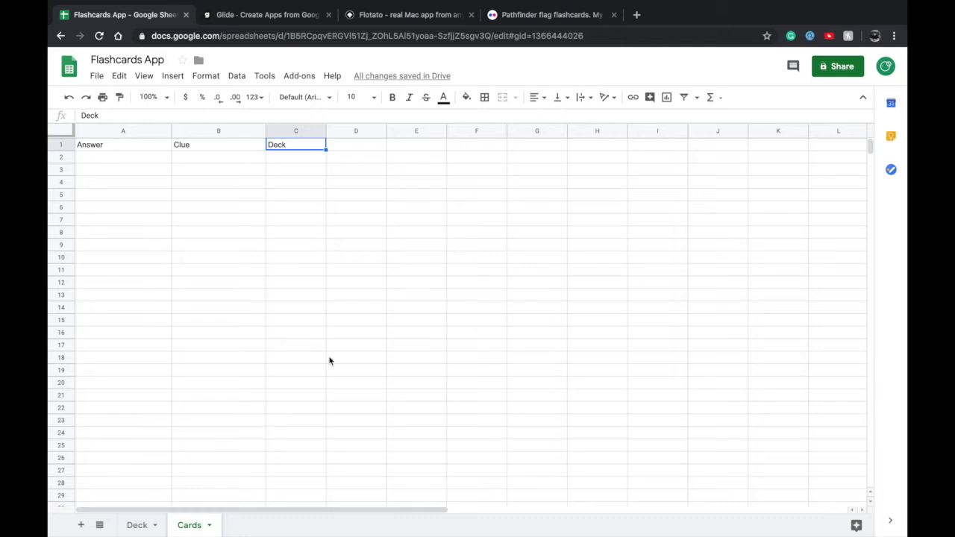
# Switch to the Deck sheet and enter the header "Title" in cell A1
pyautogui.click(138, 526)
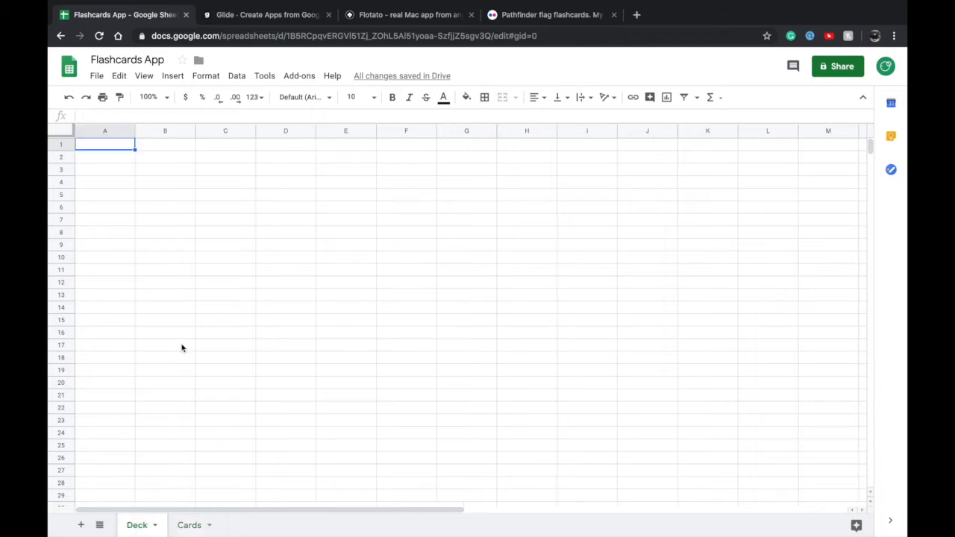
pyautogui.doubleClick(108, 146)
pyautogui.write('Title')
pyautogui.press('Tab')
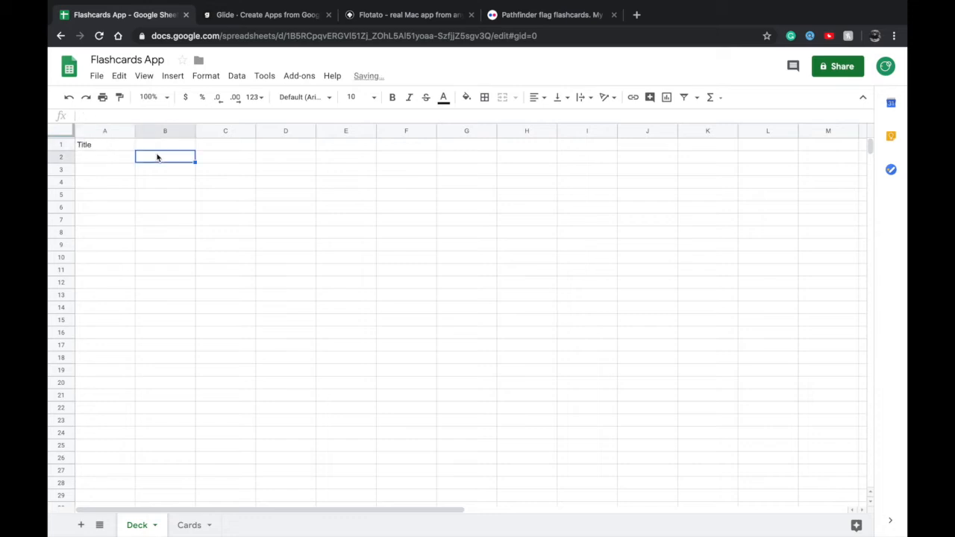
# Enter the header "Thumbnail image" in cell B1 of the Deck sheet and widen column B to fit it
pyautogui.doubleClick(170, 144)
pyautogui.write('T')
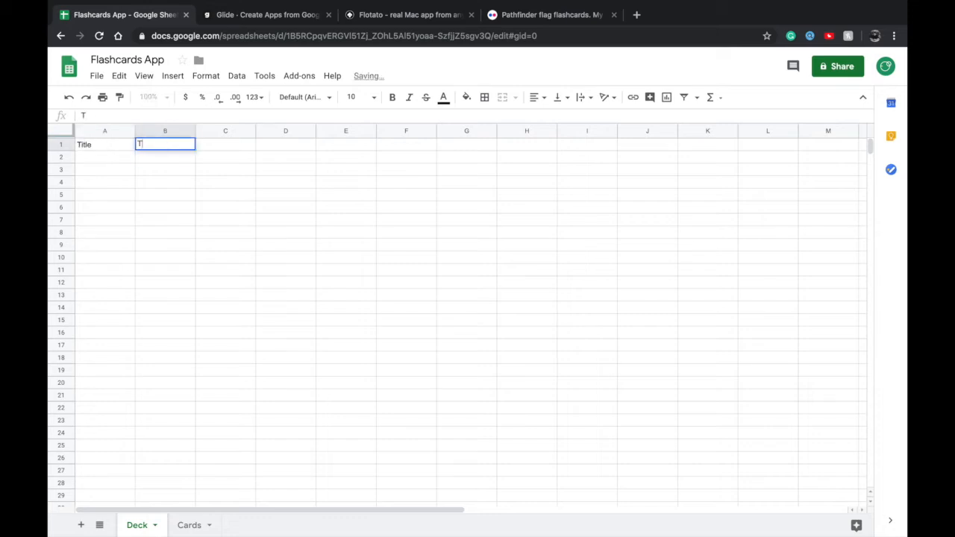
pyautogui.write('humbnail image')
pyautogui.click(182, 167)
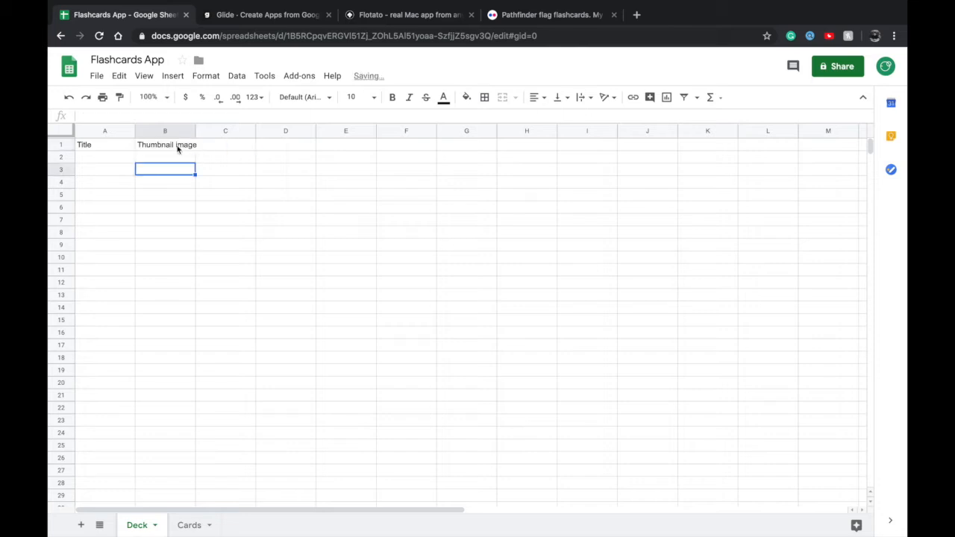
pyautogui.click(178, 149)
pyautogui.moveTo(195, 131); pyautogui.dragTo(229, 132)
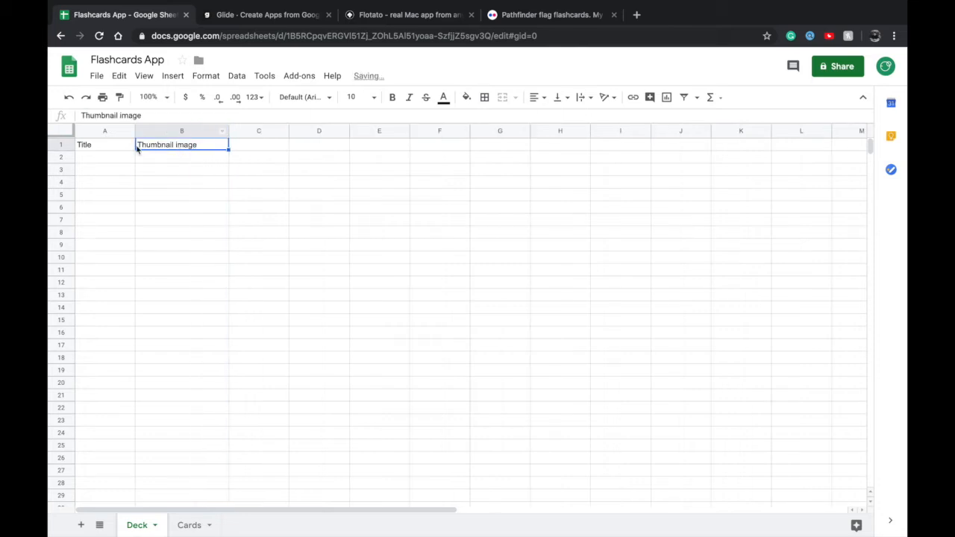
# Enter the sample deck title "Basic japanese" in cell A2 of the Deck sheet
pyautogui.click(91, 158)
pyautogui.write('Basic japanese')
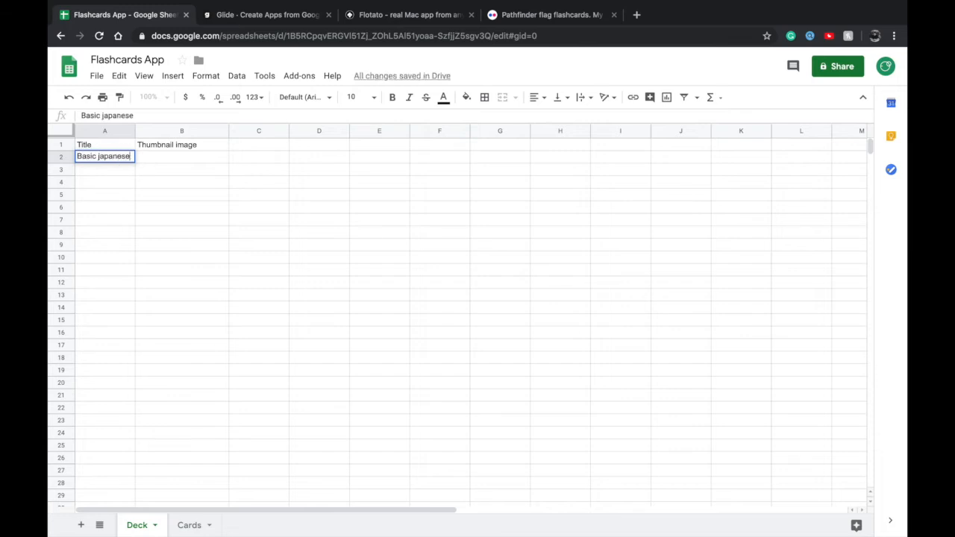
pyautogui.click(164, 158)
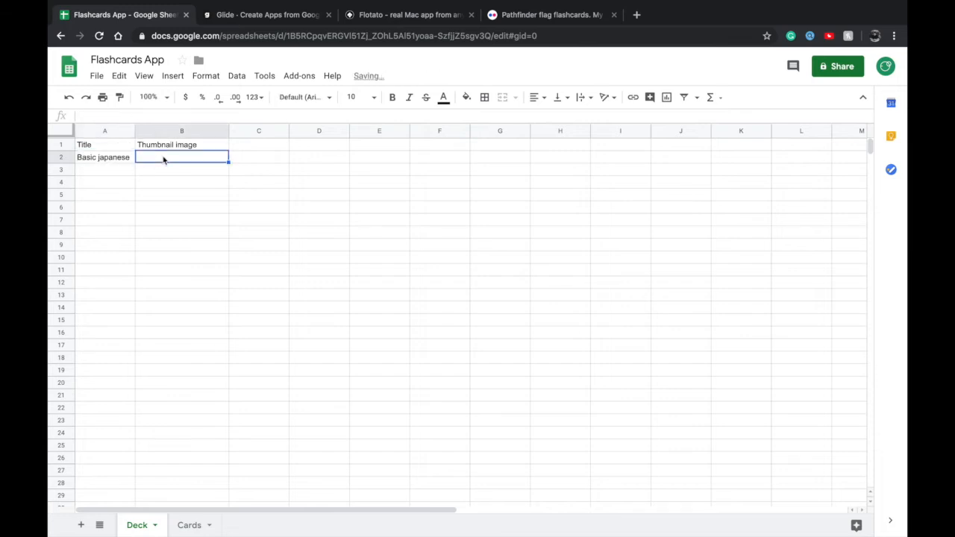
# Start the relation header in cell C1 of the Deck sheet with the text "Cards="
pyautogui.click(221, 172)
pyautogui.click(251, 148)
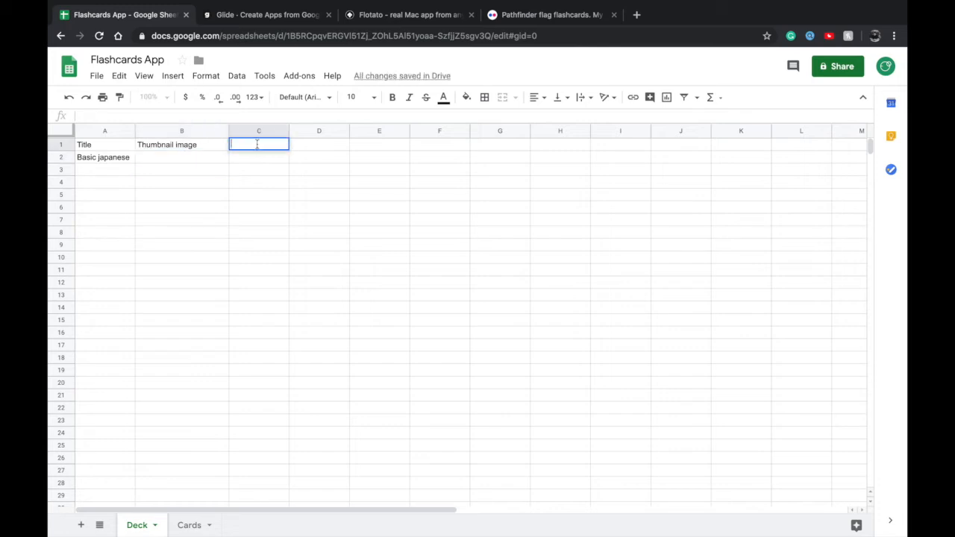
pyautogui.click(260, 159)
pyautogui.click(262, 148)
pyautogui.write('Cards=')
# Compare the Deck column of the Cards sheet with the Title and relation columns of the Deck sheet
pyautogui.click(188, 524)
pyautogui.click(283, 158)
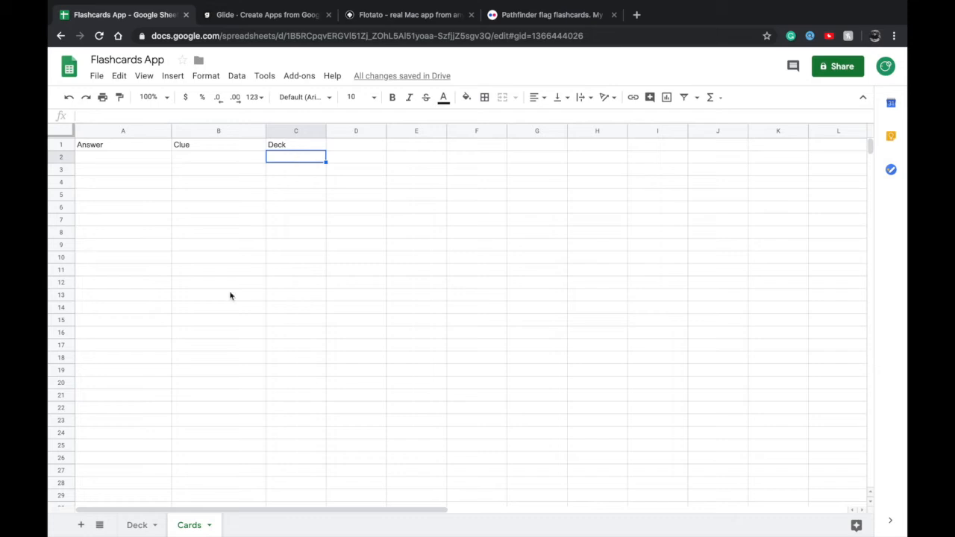
pyautogui.click(138, 526)
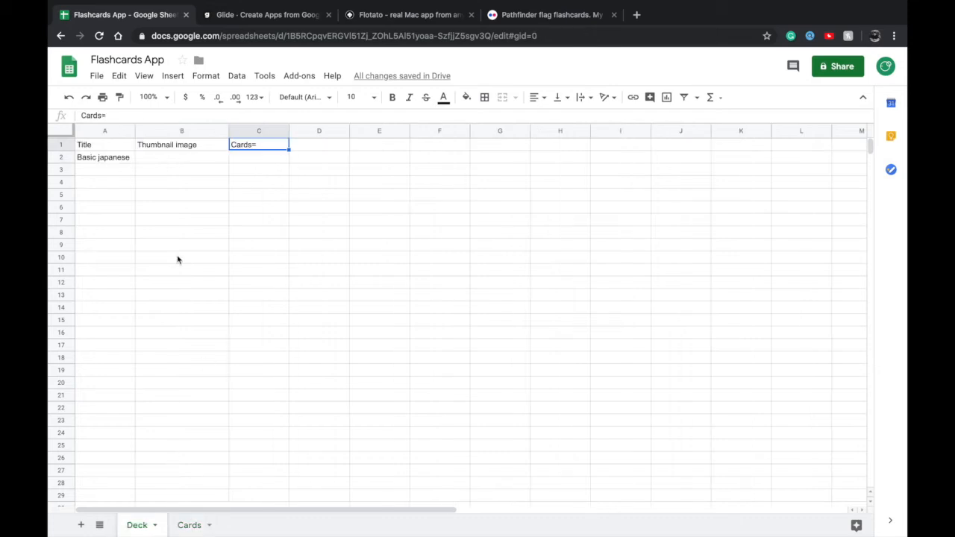
pyautogui.click(101, 157)
pyautogui.click(190, 524)
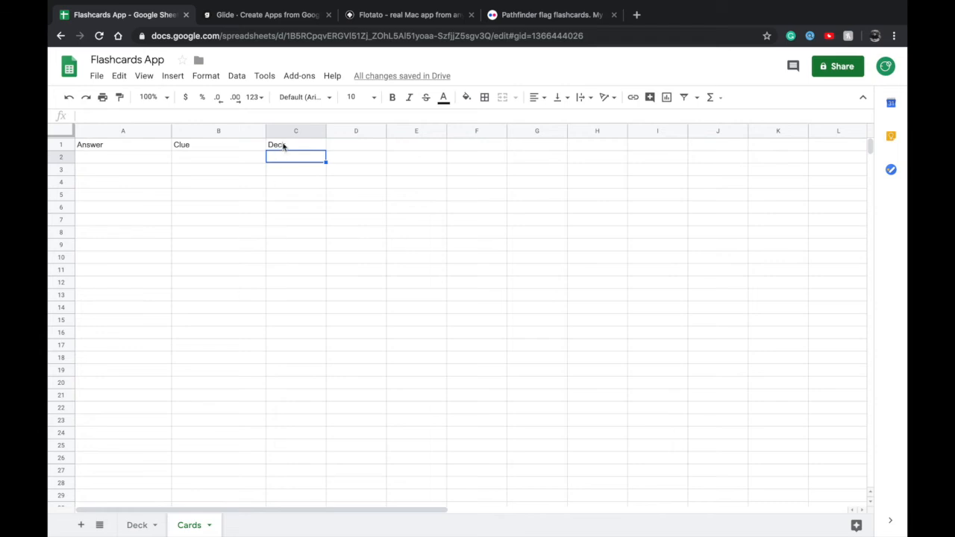
pyautogui.moveTo(150, 520)
pyautogui.click(138, 525)
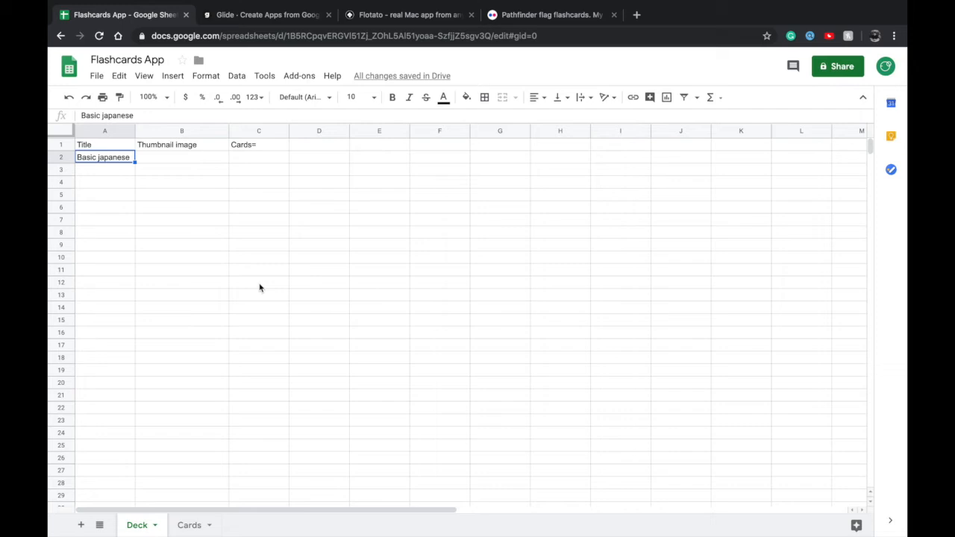
pyautogui.click(264, 145)
pyautogui.click(258, 158)
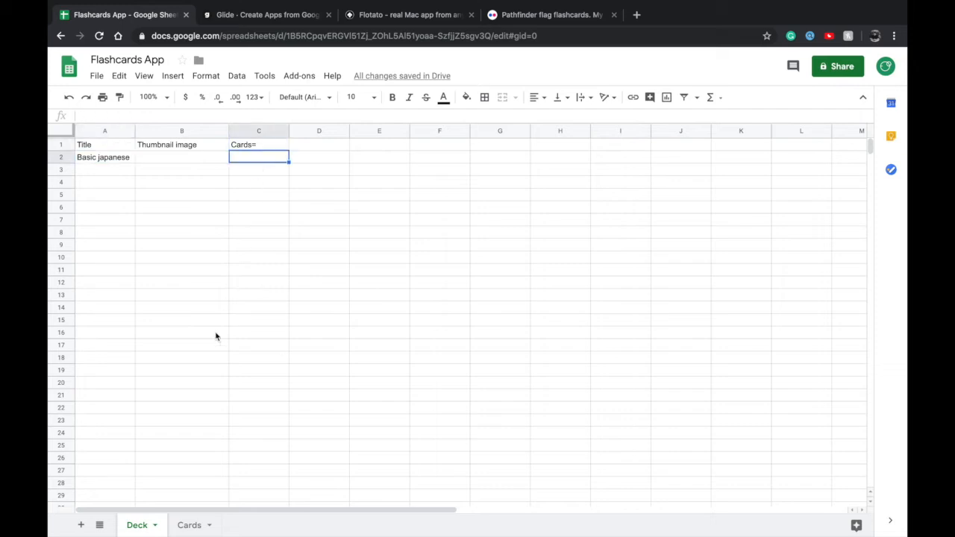
pyautogui.click(188, 524)
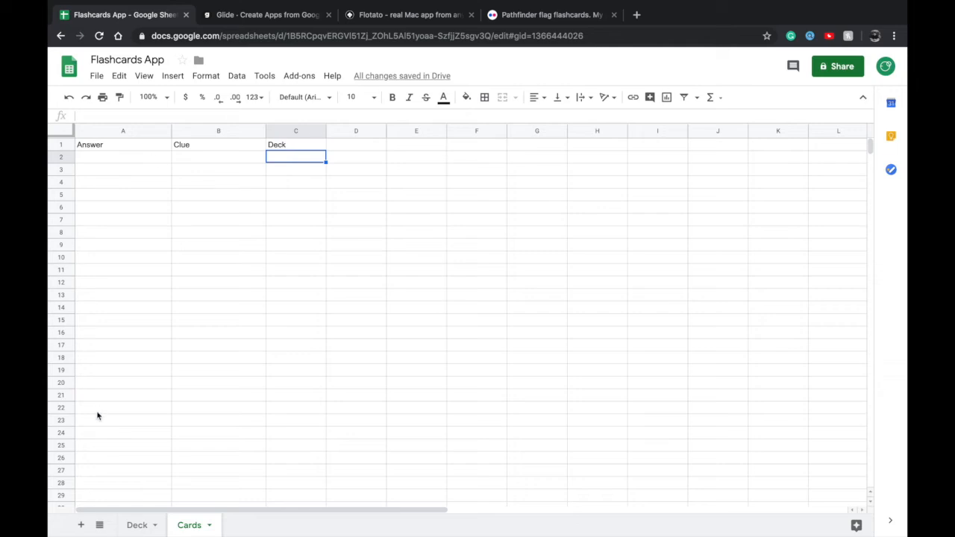
pyautogui.click(137, 524)
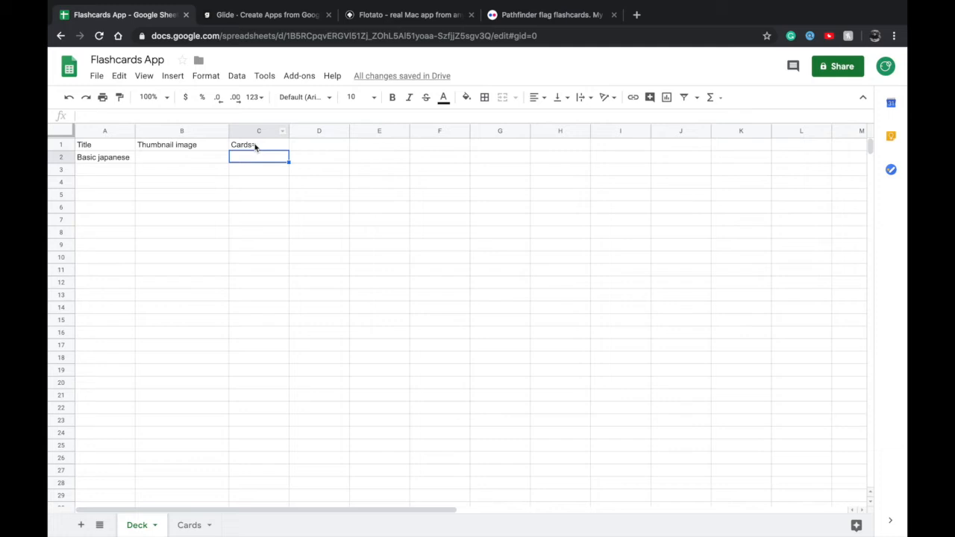
# Clear the sample deck title from cell A2 of the Deck sheet
pyautogui.doubleClick(254, 144)
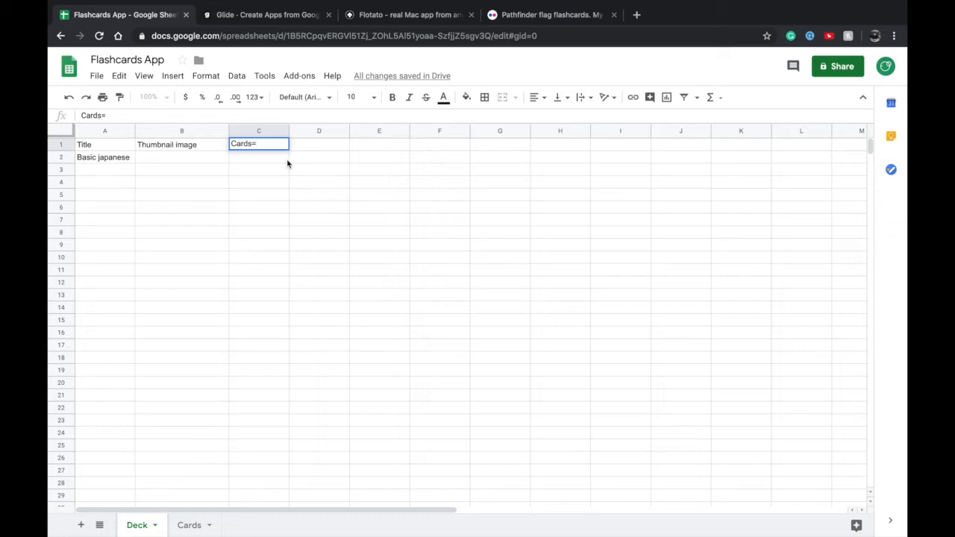
pyautogui.click(176, 162)
pyautogui.click(93, 170)
pyautogui.click(103, 147)
pyautogui.click(100, 156)
pyautogui.press('Delete')
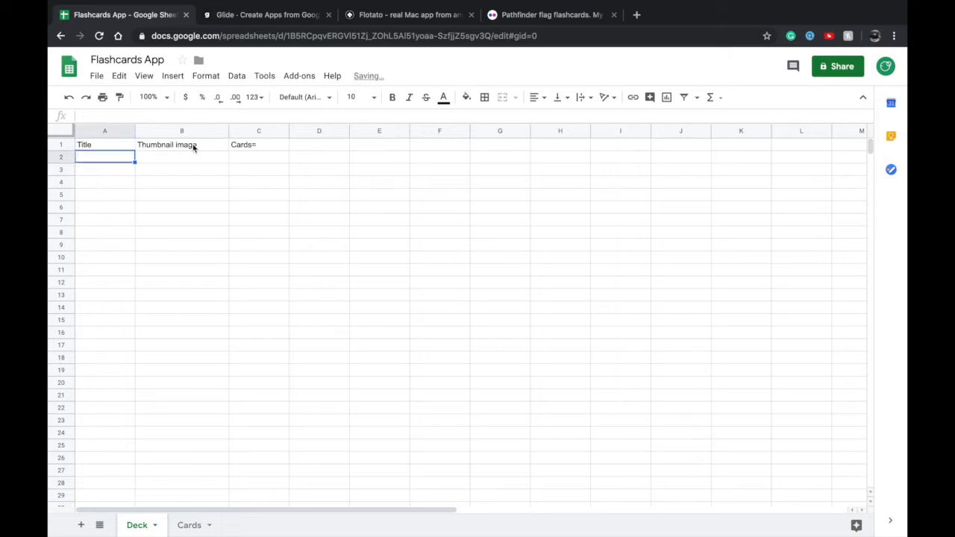
# Complete the relation header in cell C1 of the Deck sheet as "Cards=Cards:Deck:Multiple"
pyautogui.doubleClick(238, 145)
pyautogui.hotkey('ctrl', 'a')
pyautogui.write('C')
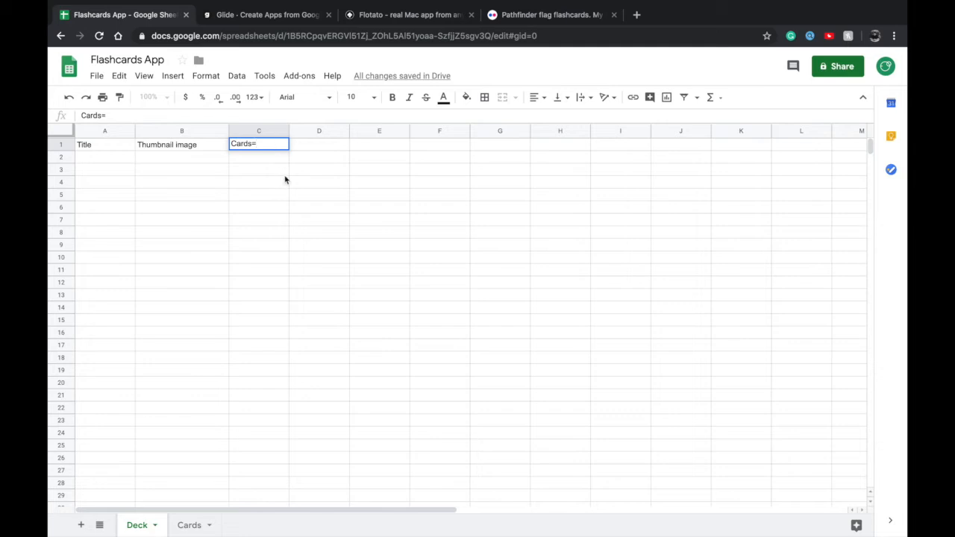
pyautogui.write('Cards:')
pyautogui.write('Deck')
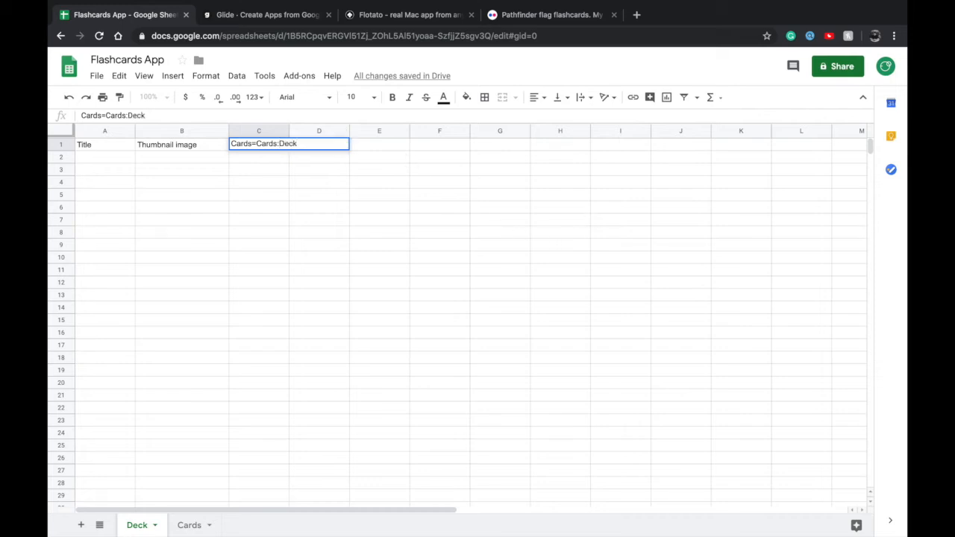
pyautogui.write(':Multiple')
# Review the sheet and column names within the C1 relation header and commit the cell entry
pyautogui.press('super+a')
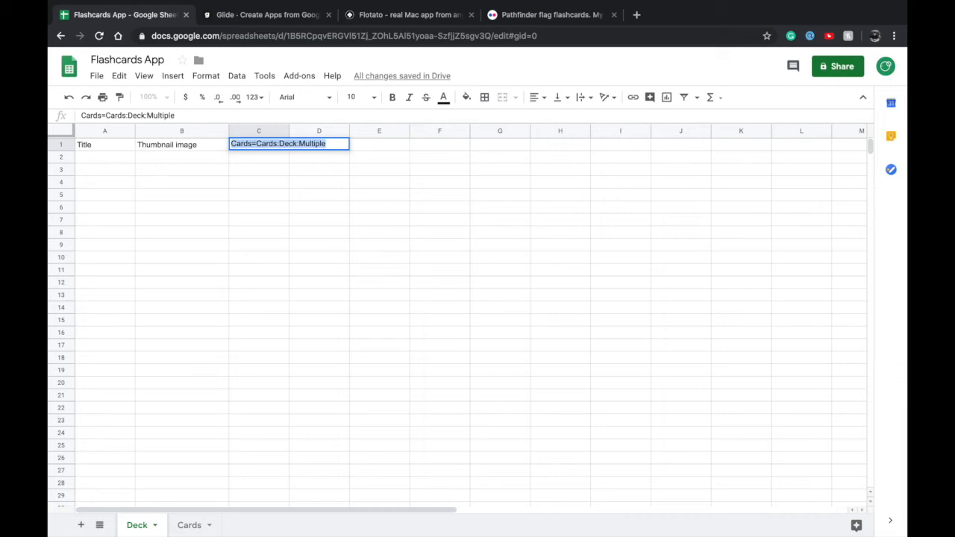
pyautogui.click(231, 144)
pyautogui.doubleClick(231, 144)
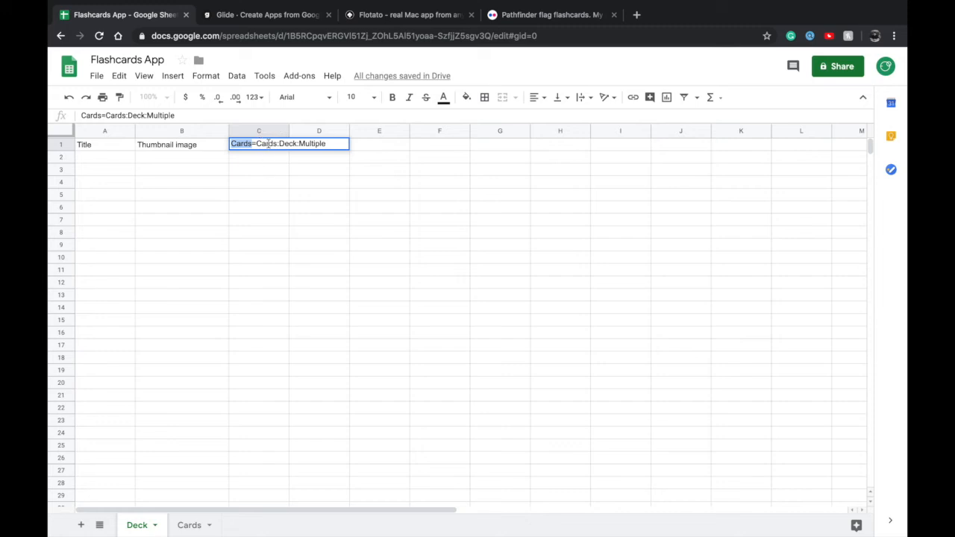
pyautogui.doubleClick(269, 143)
pyautogui.click(268, 144)
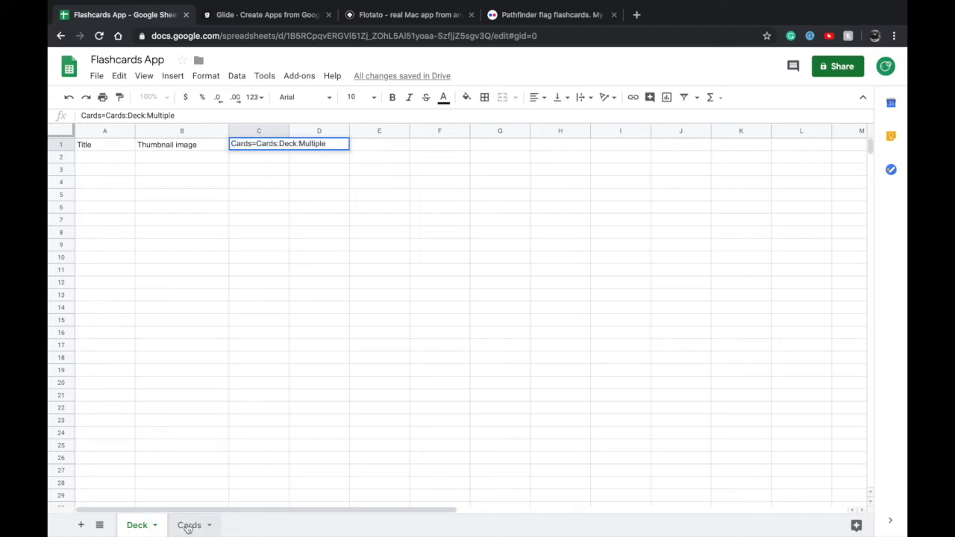
pyautogui.doubleClick(288, 144)
pyautogui.click(297, 144)
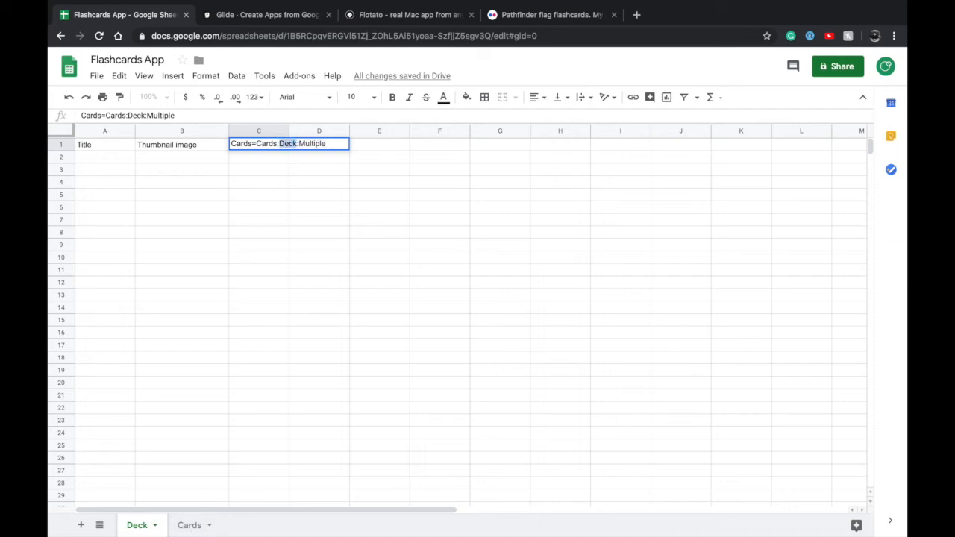
pyautogui.doubleClick(94, 156)
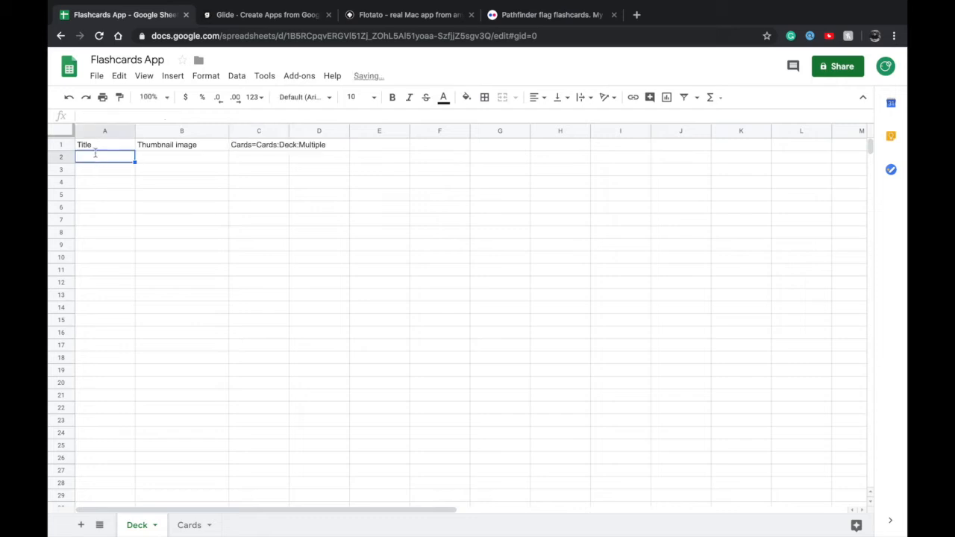
pyautogui.press('Escape')
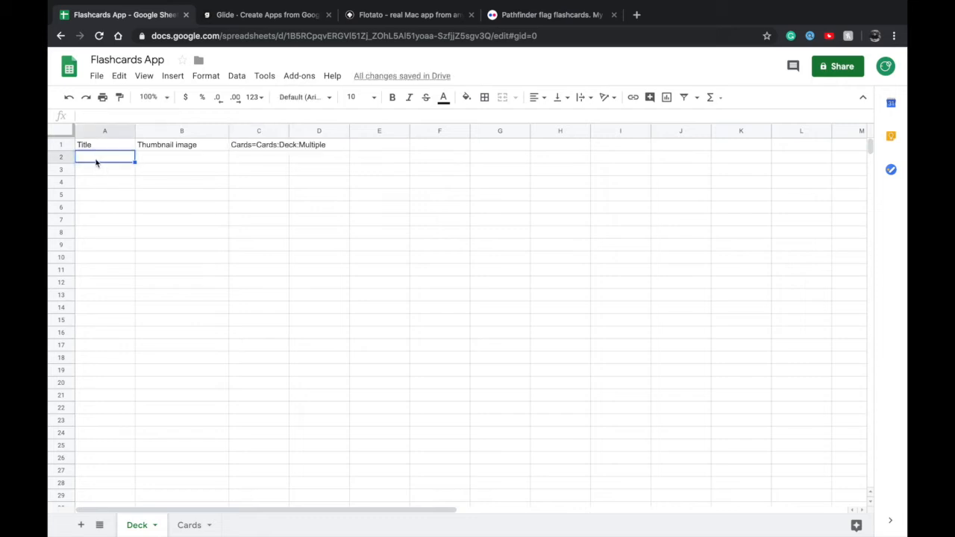
# Compare the Deck column of the Cards sheet with the completed relation header in the Deck sheet
pyautogui.click(189, 525)
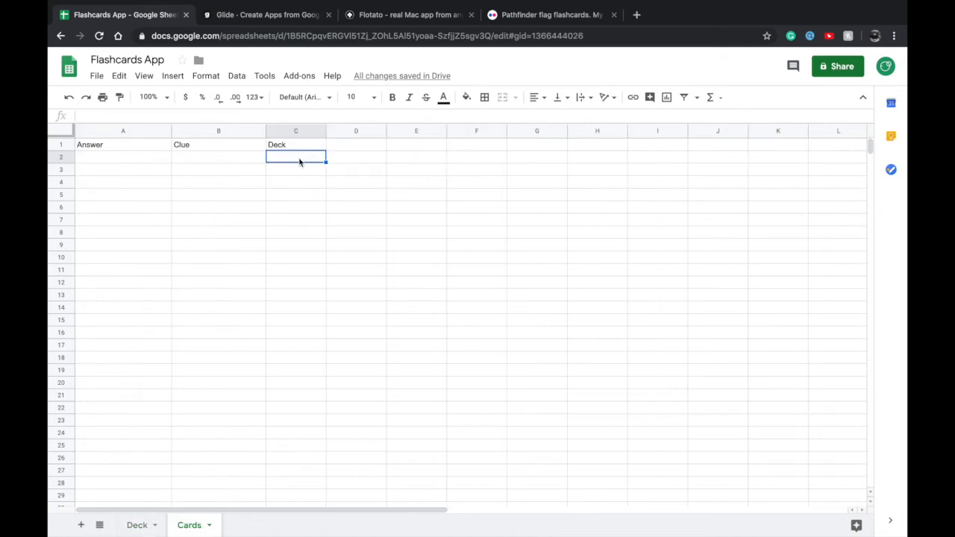
pyautogui.click(139, 525)
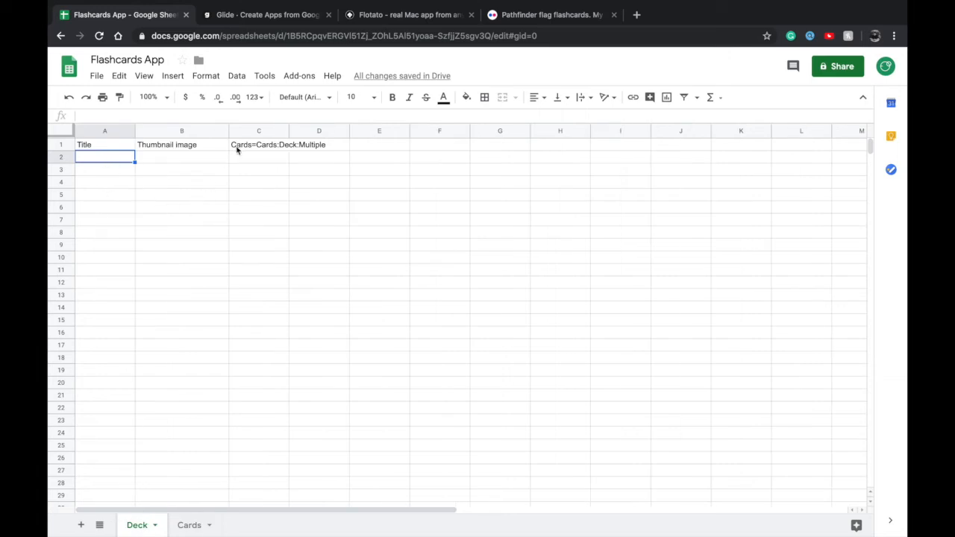
pyautogui.click(186, 525)
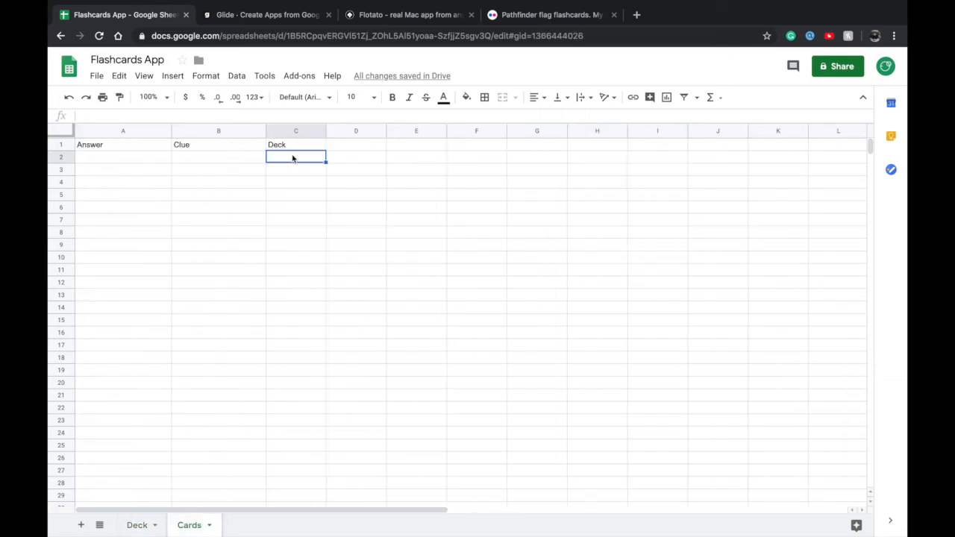
pyautogui.click(139, 524)
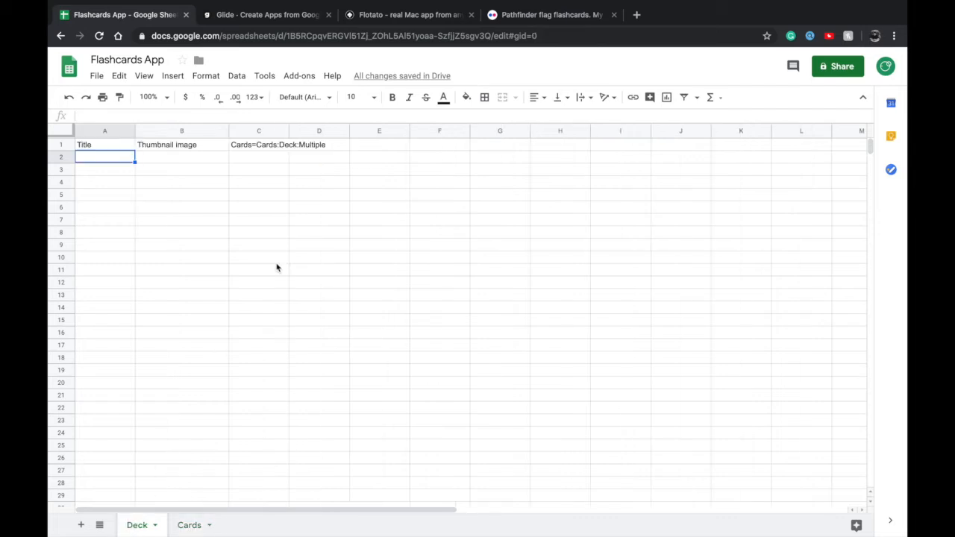
# Examine the sheet, column and Multiple parts of the relation header in cell C1 of the Deck sheet
pyautogui.doubleClick(277, 144)
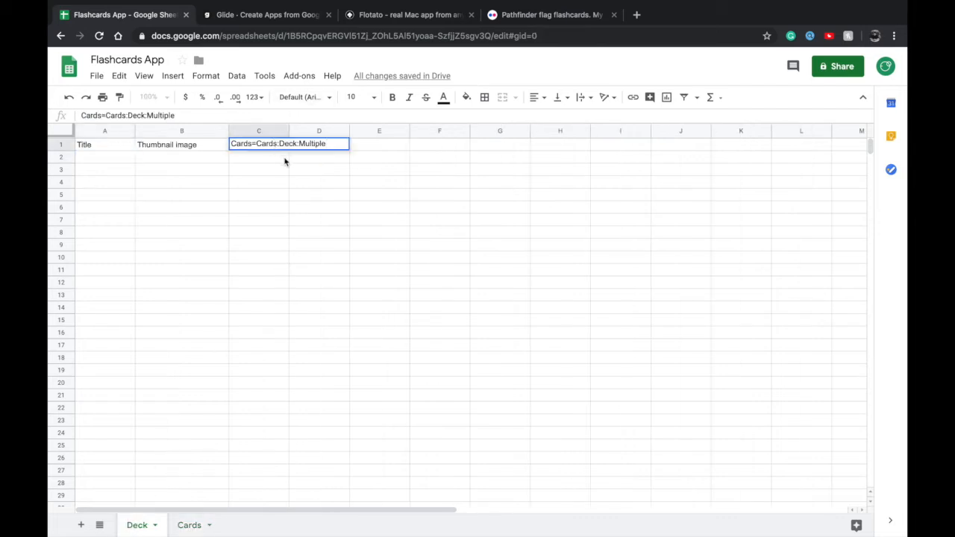
pyautogui.click(279, 157)
pyautogui.doubleClick(277, 145)
pyautogui.tripleClick(270, 146)
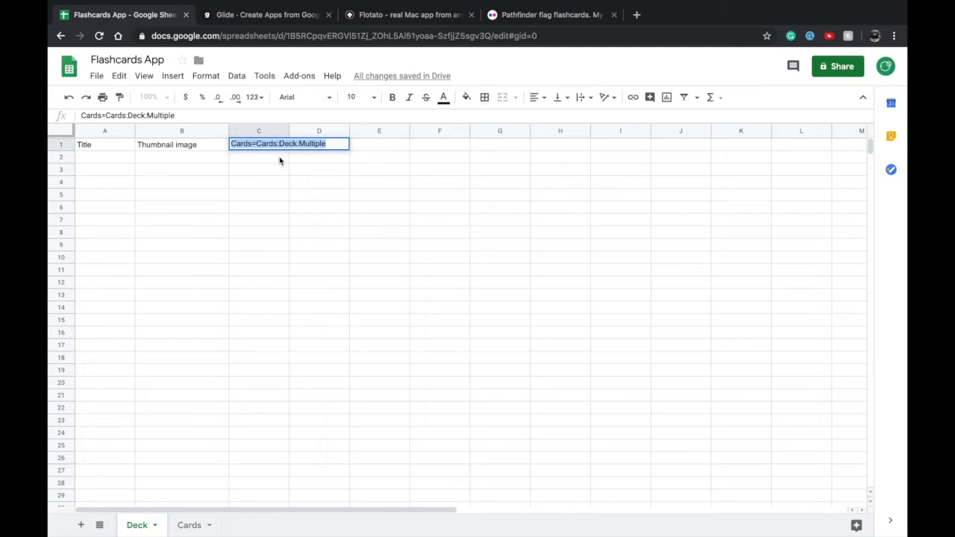
pyautogui.click(281, 160)
pyautogui.doubleClick(282, 146)
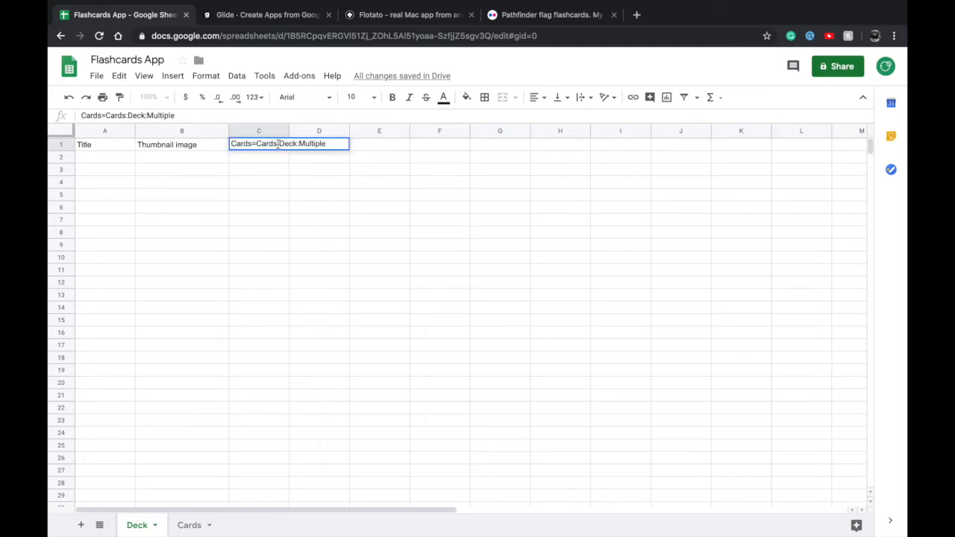
pyautogui.doubleClick(283, 146)
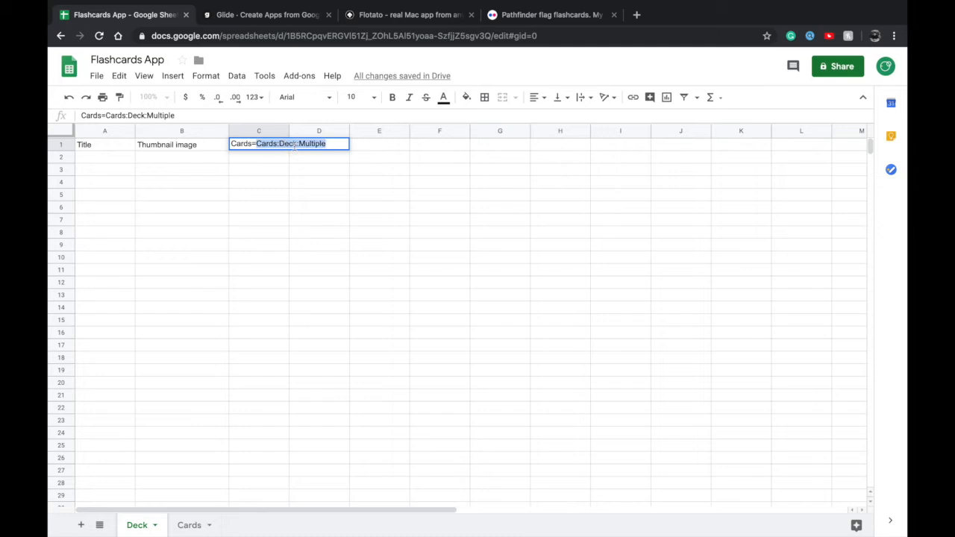
pyautogui.click(324, 143)
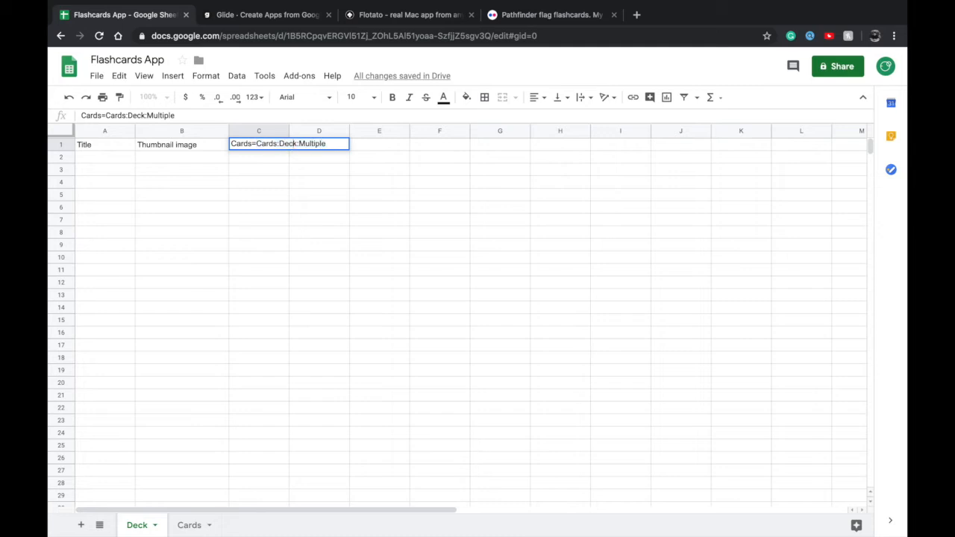
pyautogui.click(299, 144)
pyautogui.hotkey('alt', 'shift', 'Right')
pyautogui.press('Escape')
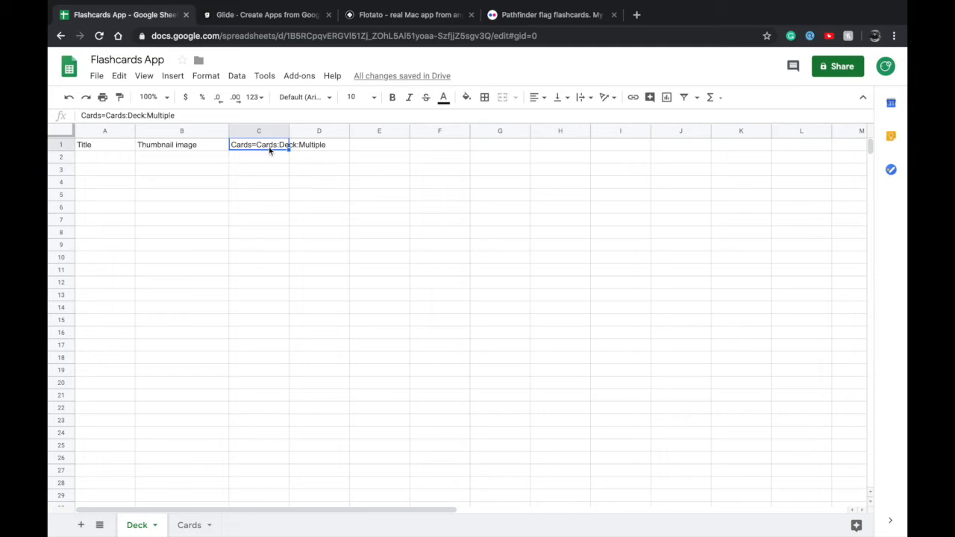
pyautogui.doubleClick(269, 148)
pyautogui.click(278, 157)
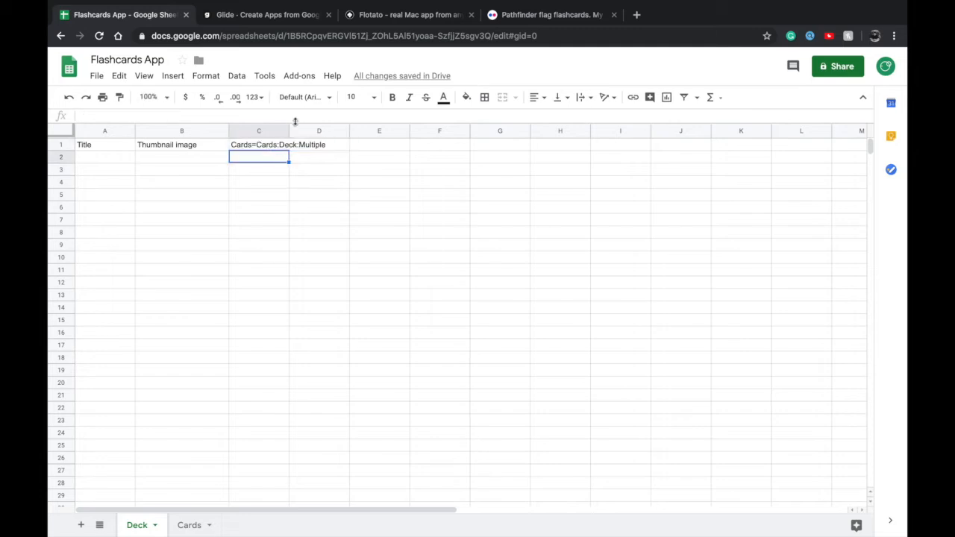
# Widen column C of the Deck sheet so that the full relation header fits inside it
pyautogui.click(288, 133)
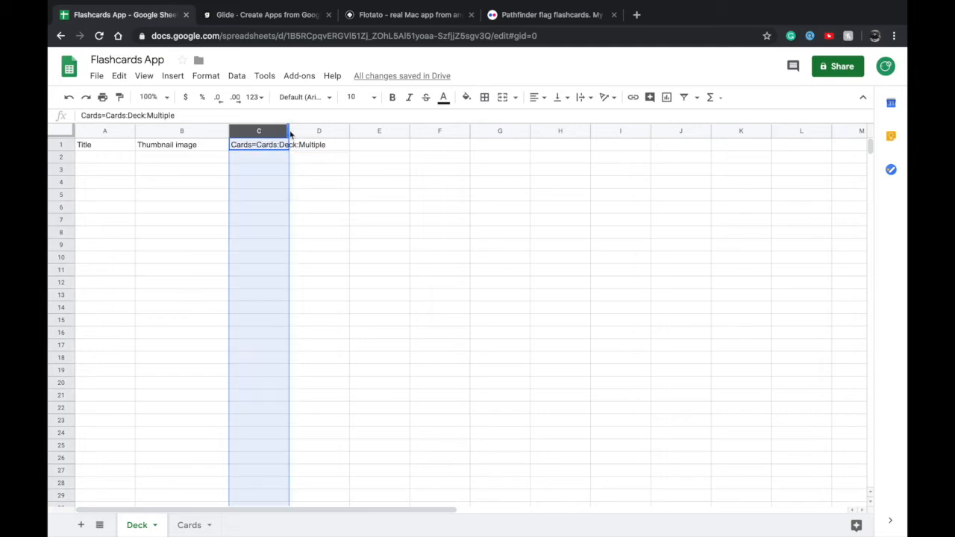
pyautogui.moveTo(288, 131); pyautogui.dragTo(338, 132)
pyautogui.click(307, 132)
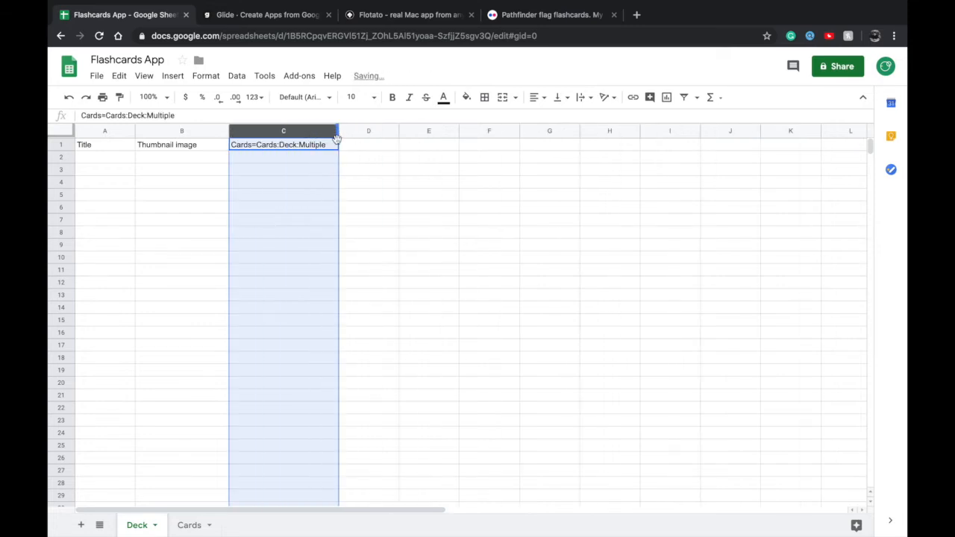
pyautogui.click(356, 148)
pyautogui.click(320, 148)
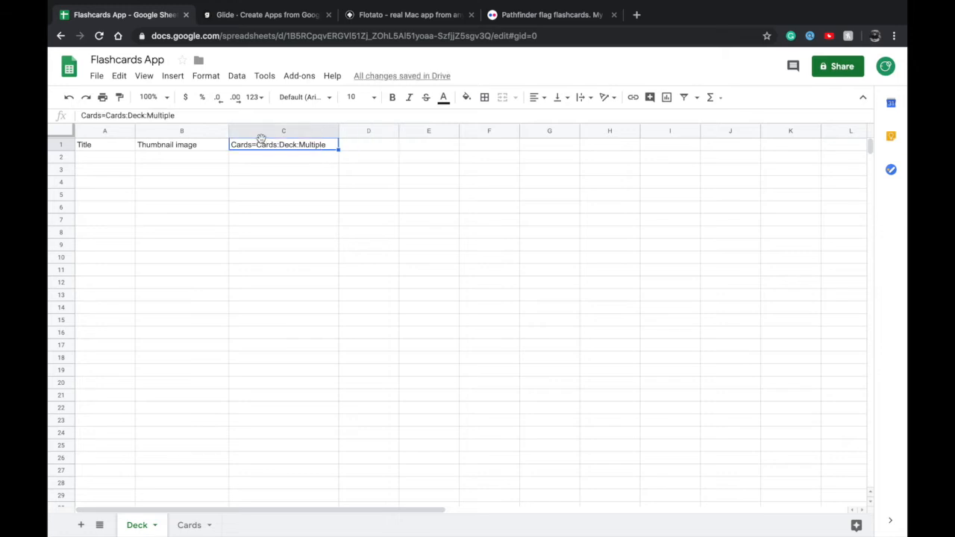
pyautogui.click(248, 157)
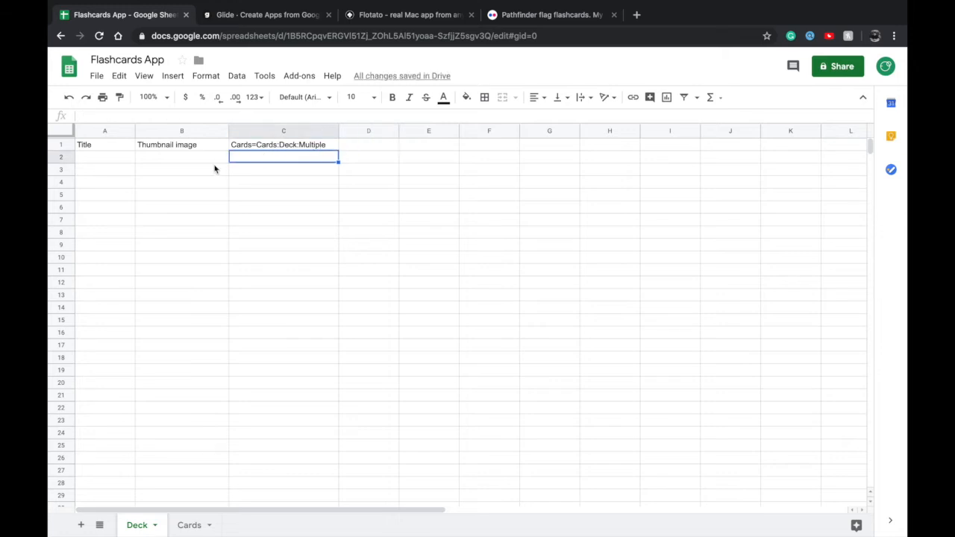
# Check the Deck sheet's title and relation columns once more, including the full header text in C1
pyautogui.click(78, 159)
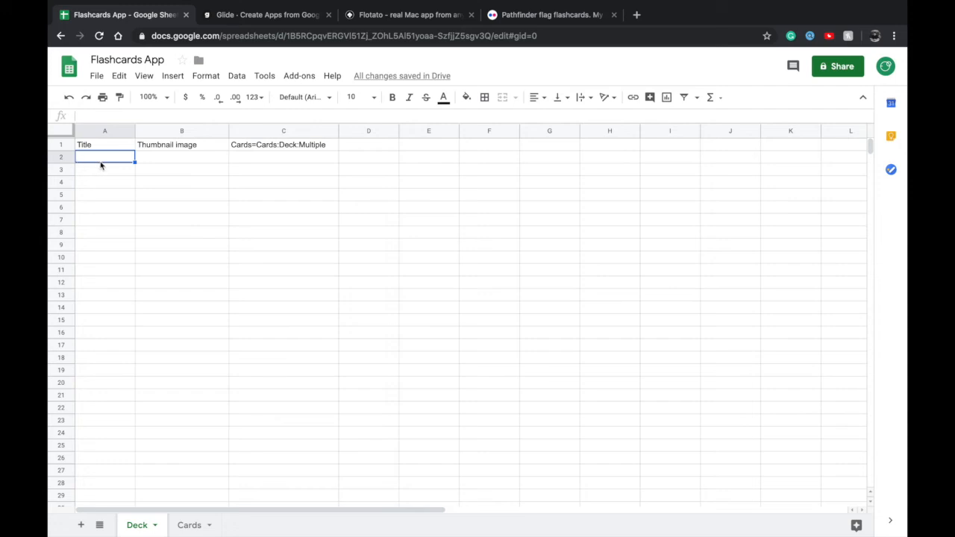
pyautogui.click(309, 158)
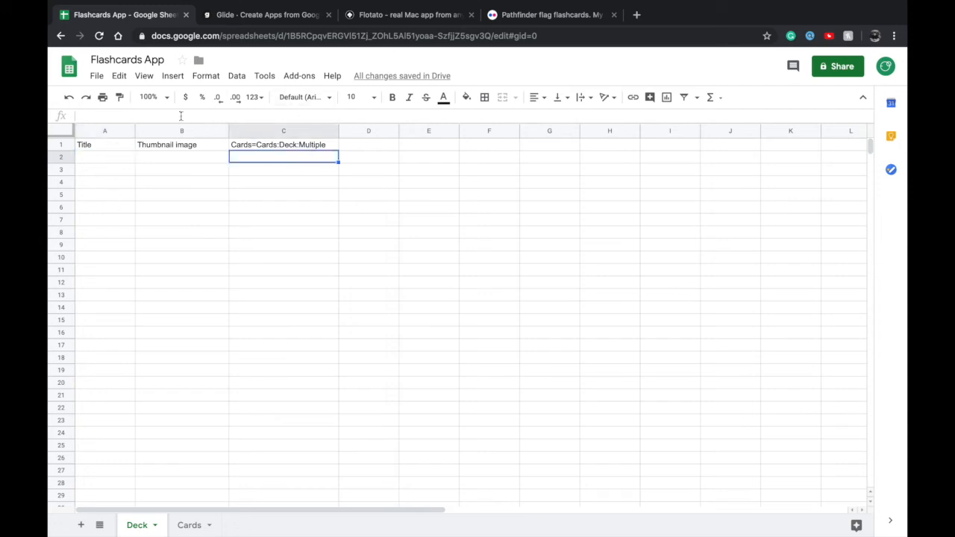
pyautogui.click(290, 24)
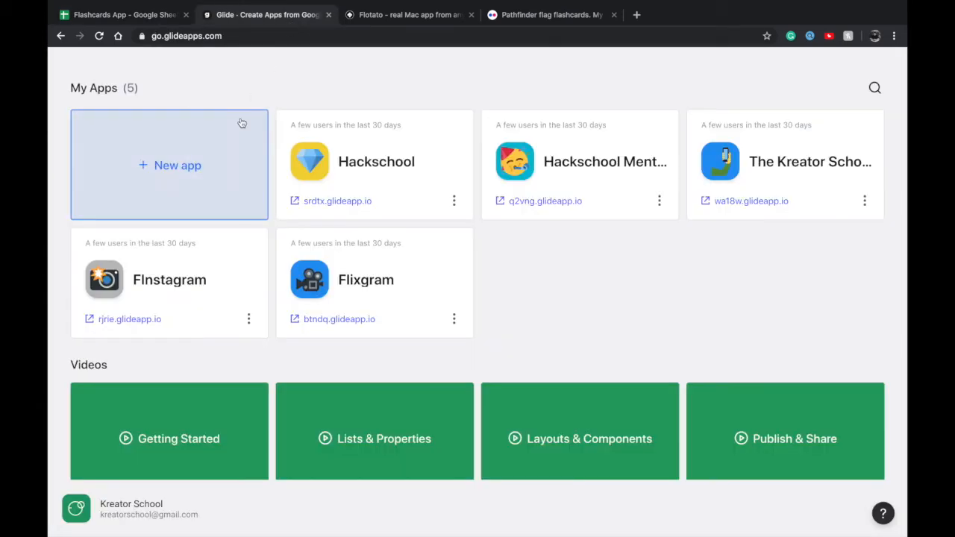
pyautogui.click(140, 15)
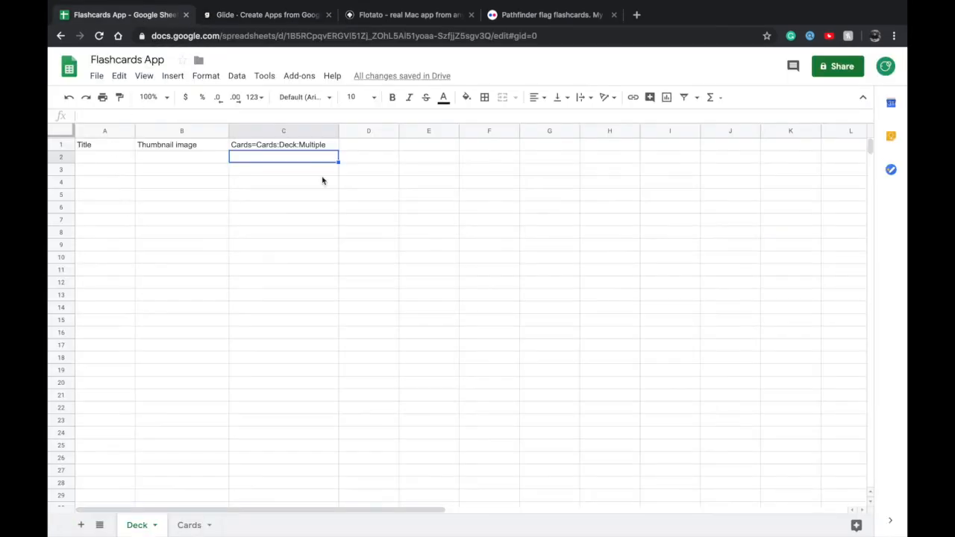
pyautogui.doubleClick(272, 144)
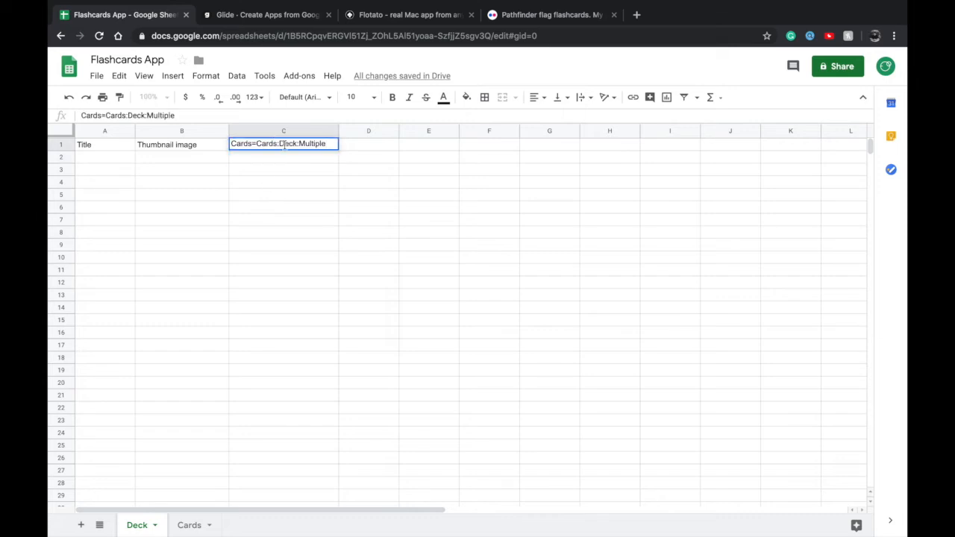
pyautogui.tripleClick(283, 145)
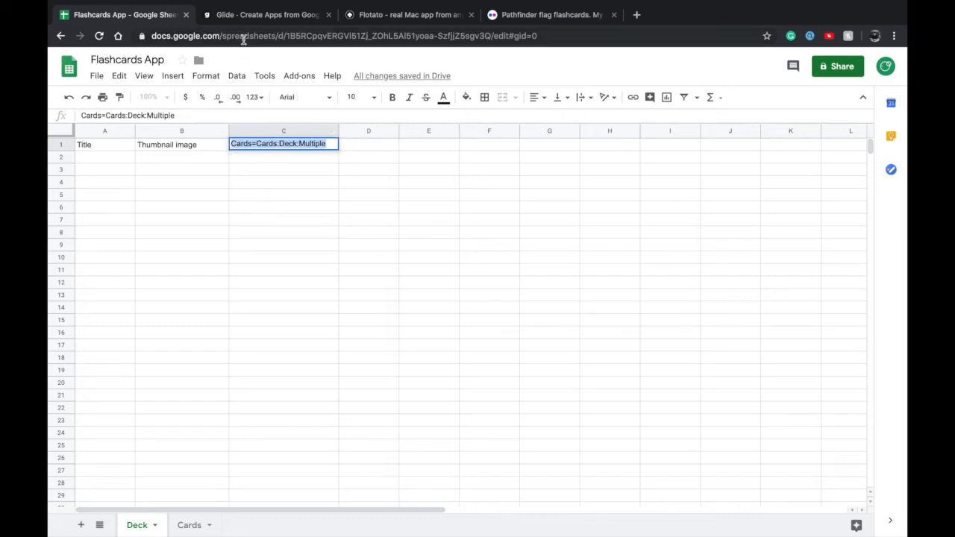
# Switch to Glide and create a new app from the most recently modified "Flashcards App" spreadsheet
pyautogui.click(252, 18)
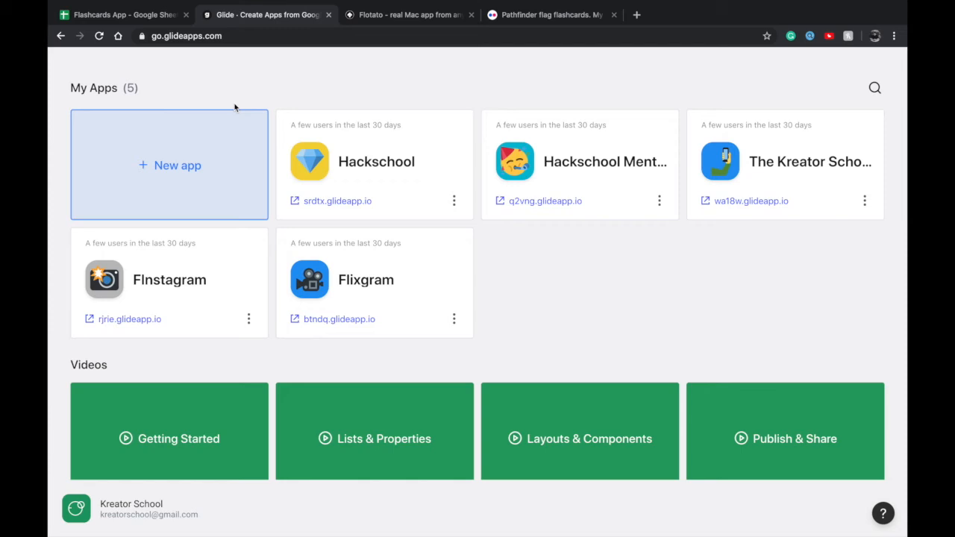
pyautogui.click(215, 139)
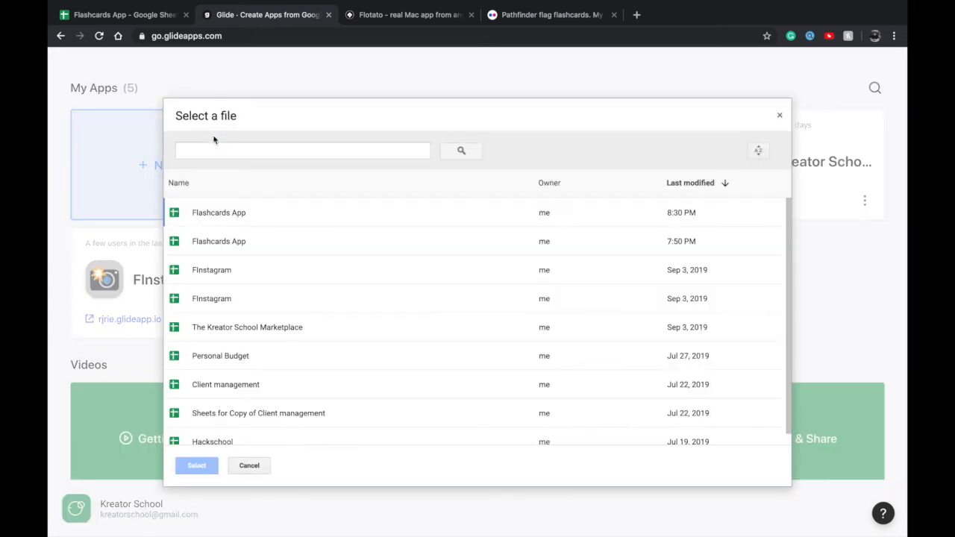
pyautogui.click(225, 214)
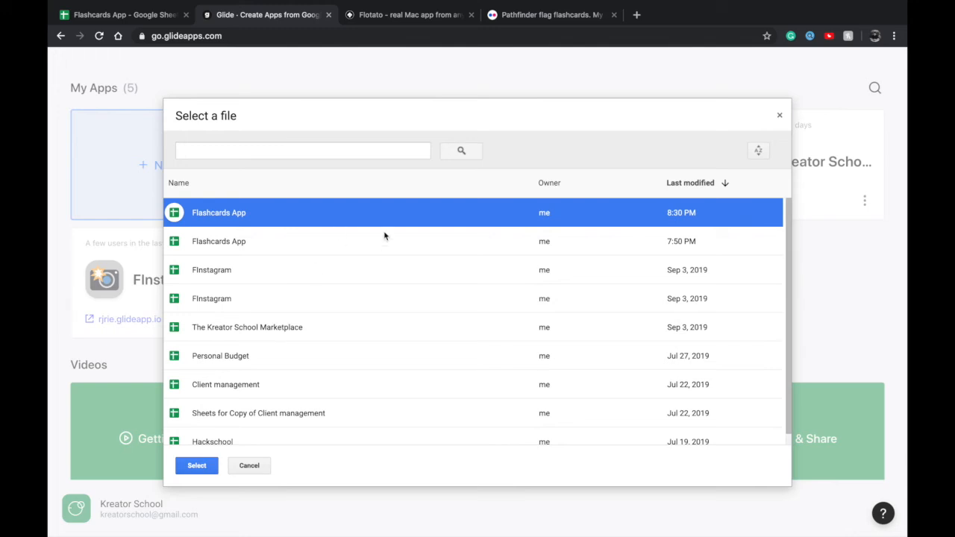
pyautogui.click(185, 465)
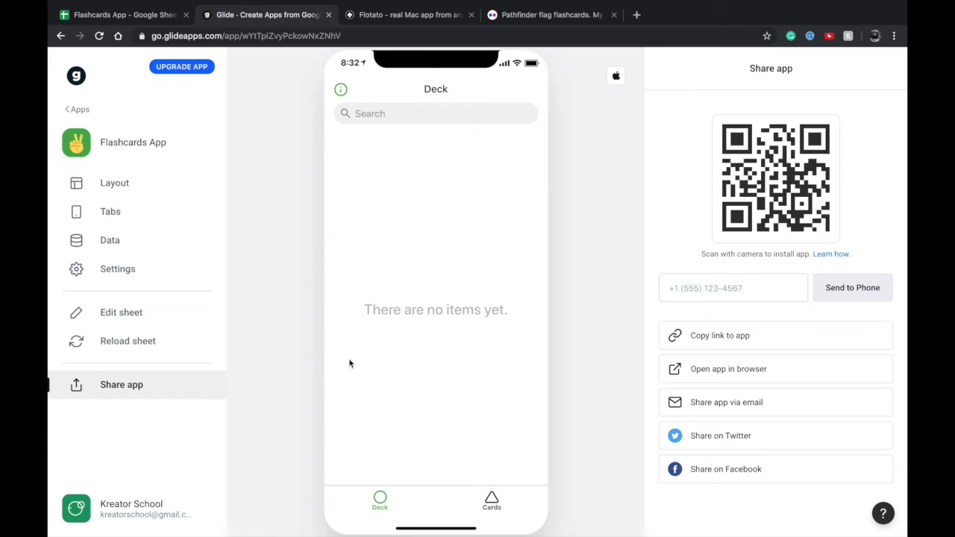
# Set the Deck screen's layout style to Tiles and allow users to add items
pyautogui.click(135, 192)
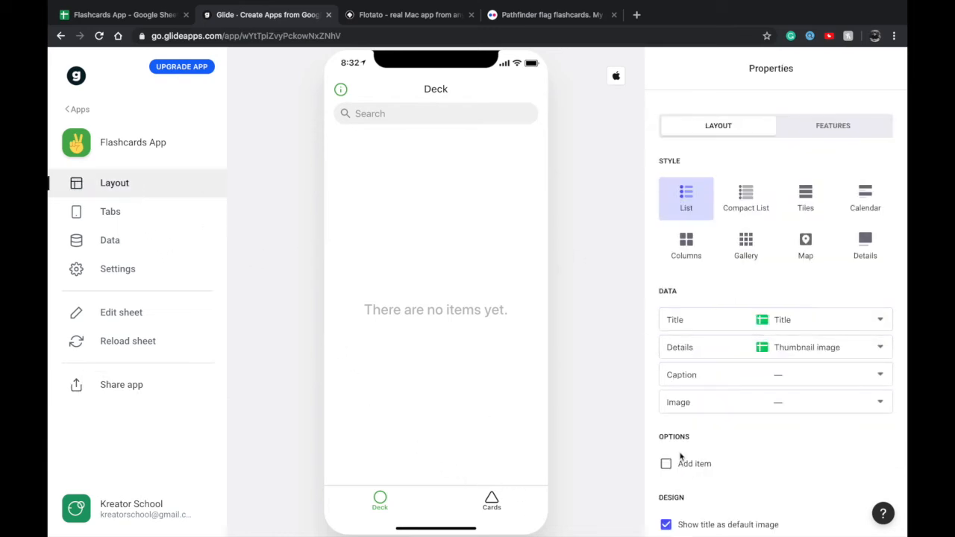
pyautogui.scroll(-2, 681, 456)
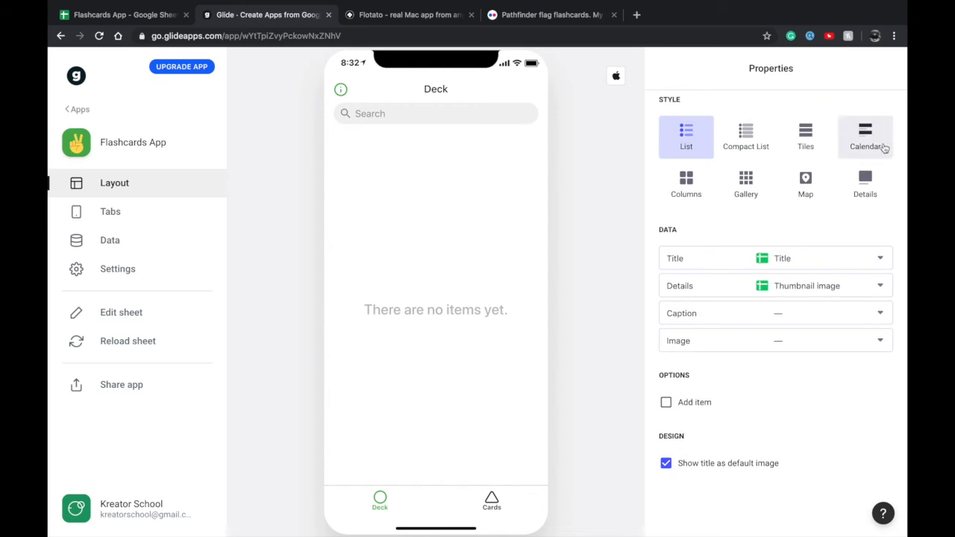
pyautogui.click(820, 141)
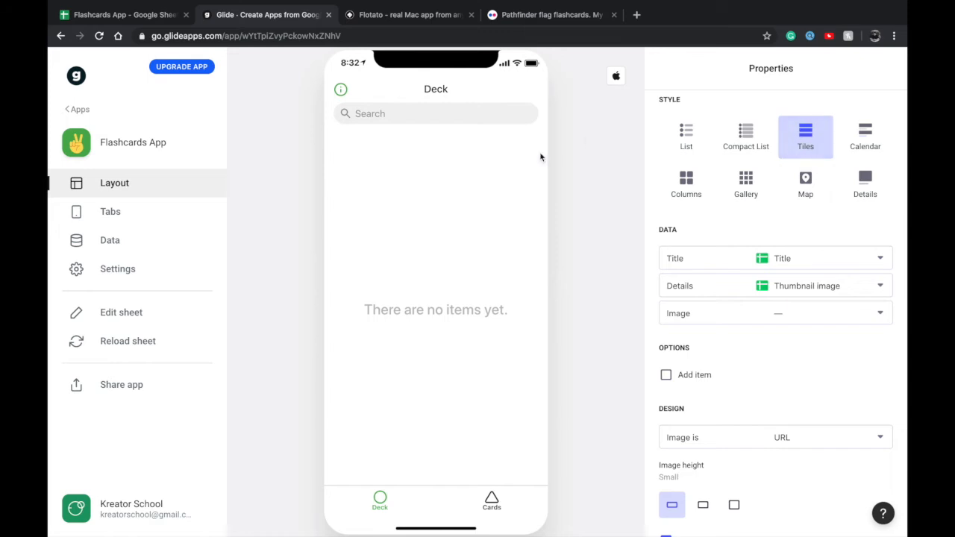
pyautogui.click(698, 376)
pyautogui.scroll(-1, 694, 373)
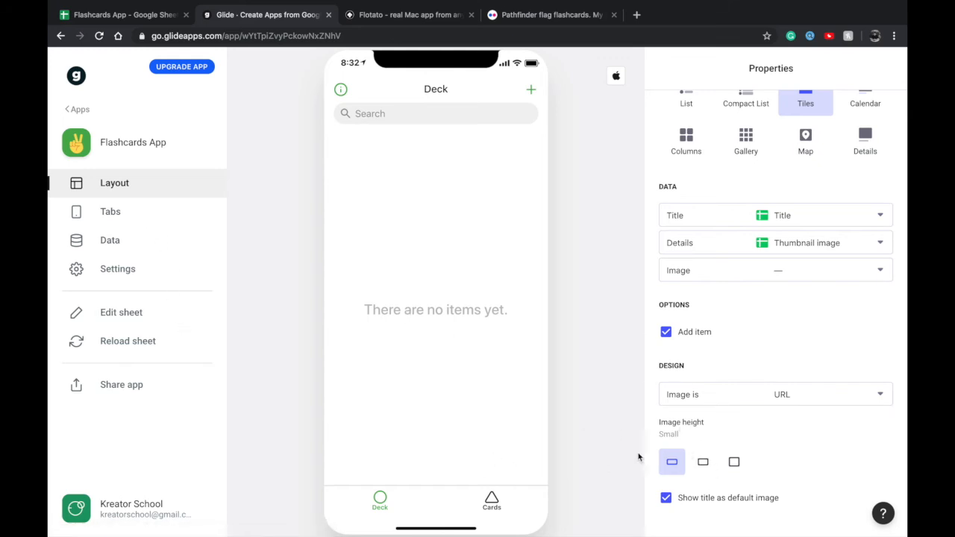
# Hide the Cards tab so only Deck is shown as a tab, and return to the Deck layout
pyautogui.click(153, 217)
pyautogui.click(883, 297)
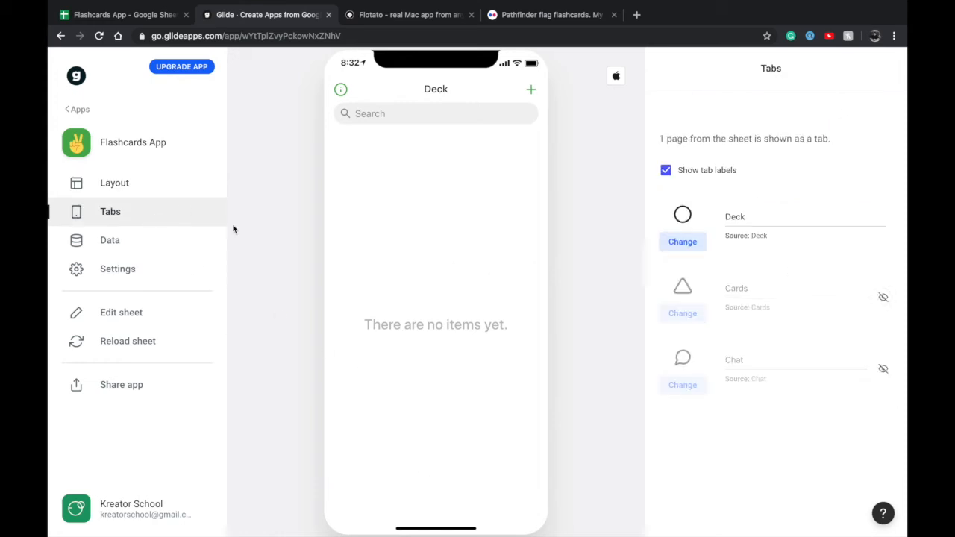
pyautogui.click(117, 198)
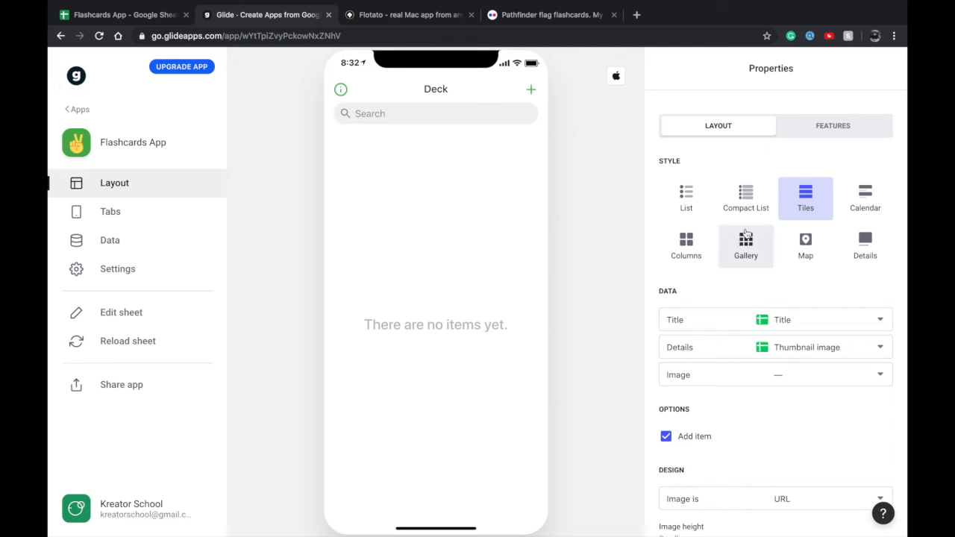
# Open the Deck's new item form and remove its Thumbnail image text entry component
pyautogui.click(529, 90)
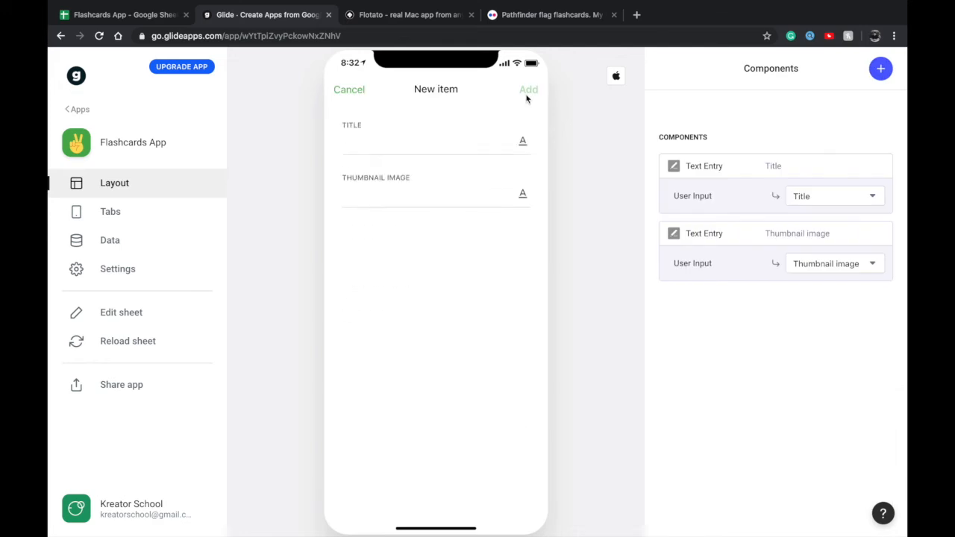
pyautogui.click(376, 194)
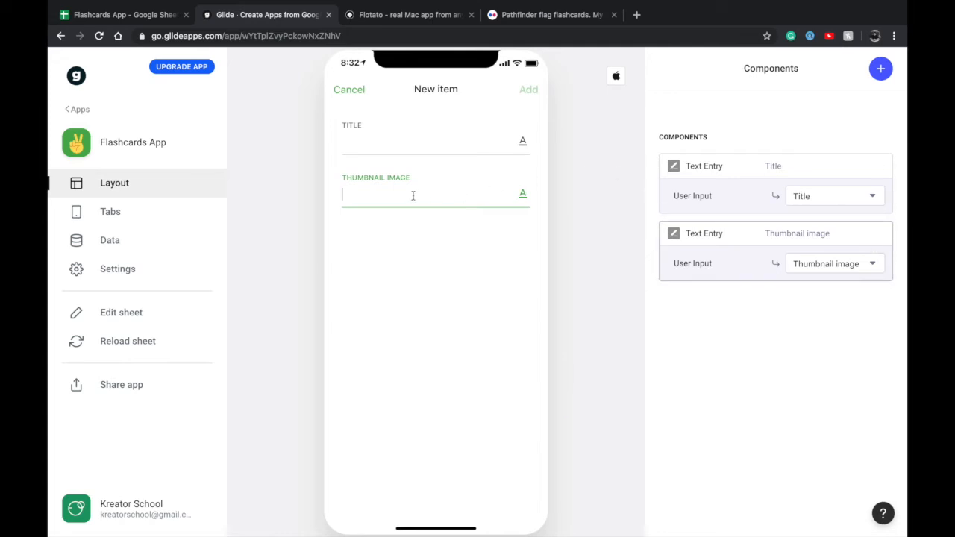
pyautogui.click(351, 134)
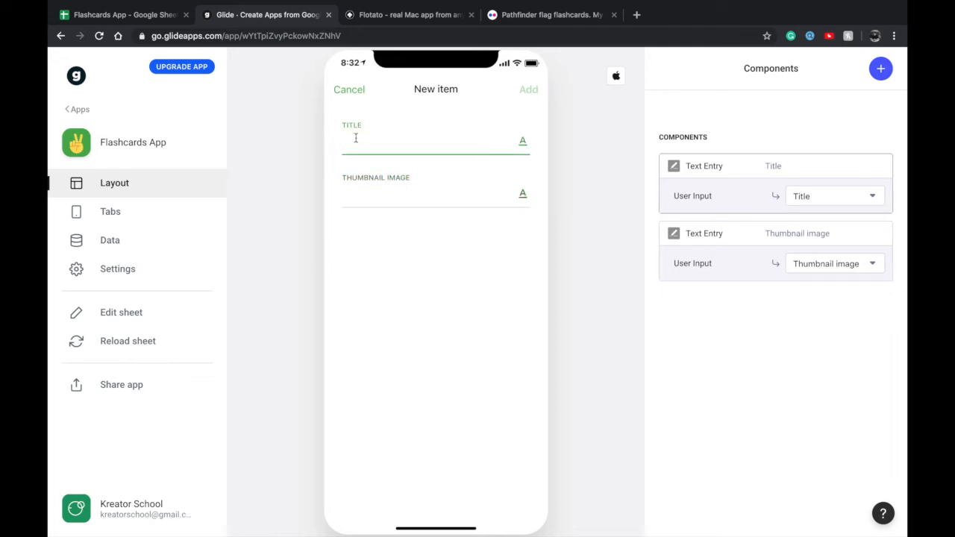
pyautogui.click(362, 196)
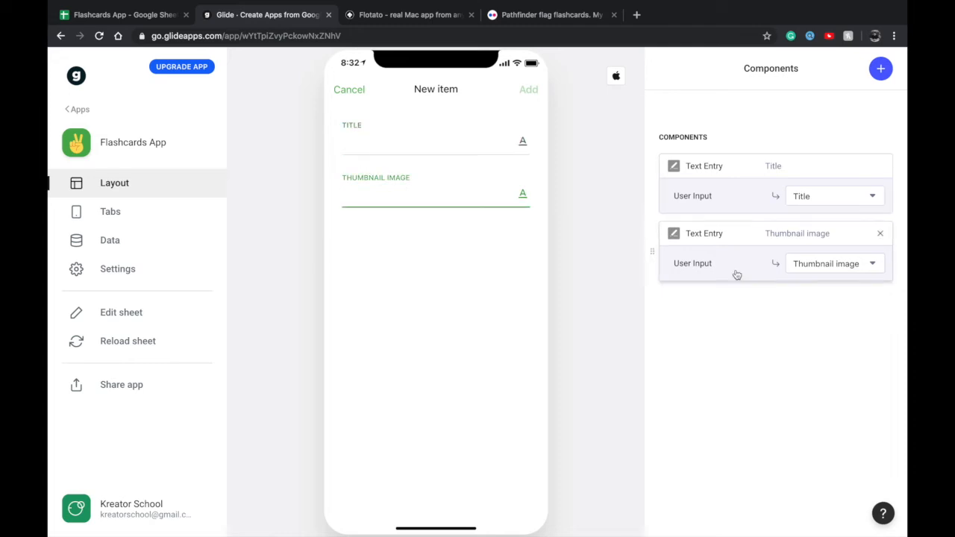
pyautogui.click(879, 233)
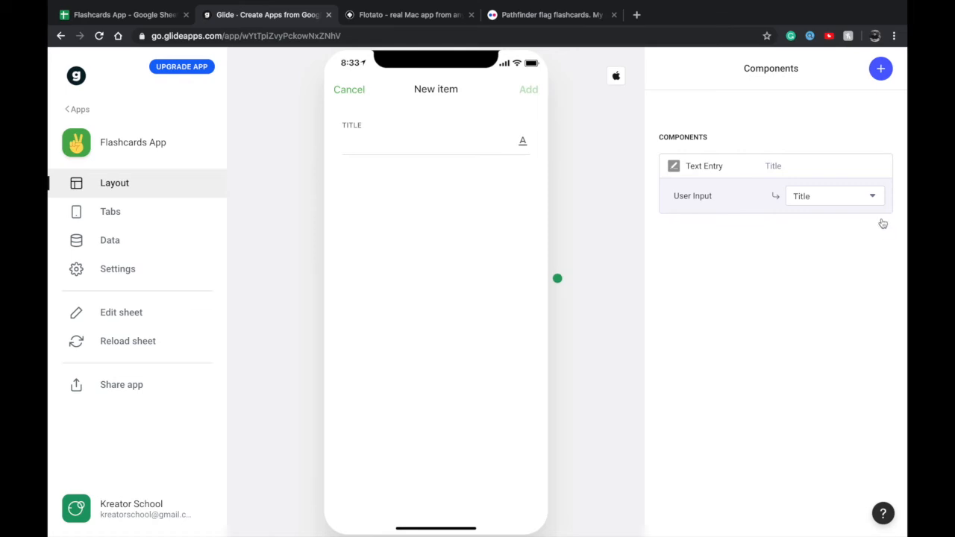
# Add an Image Picker for the Thumbnail image column to the new item form and make it required
pyautogui.click(885, 79)
pyautogui.scroll(-3, 771, 292)
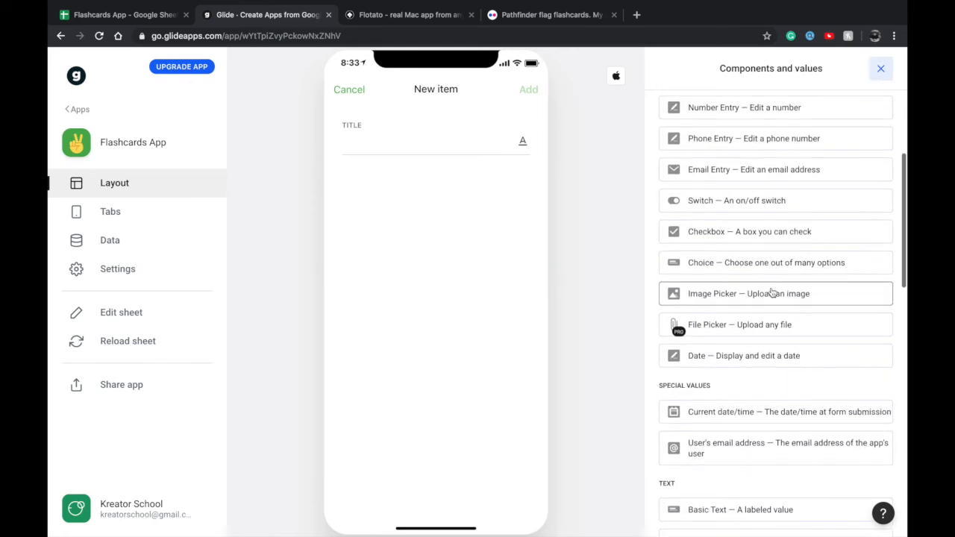
pyautogui.click(745, 296)
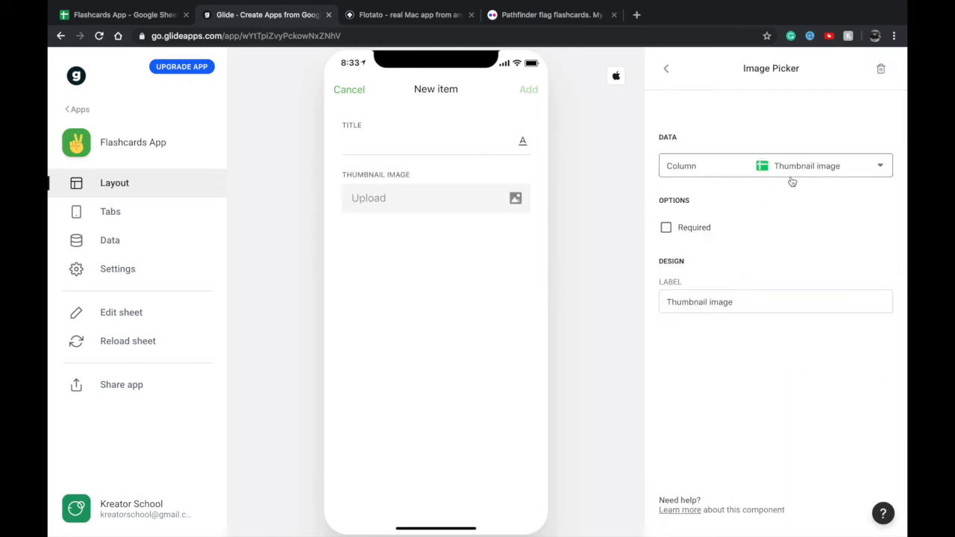
pyautogui.click(689, 235)
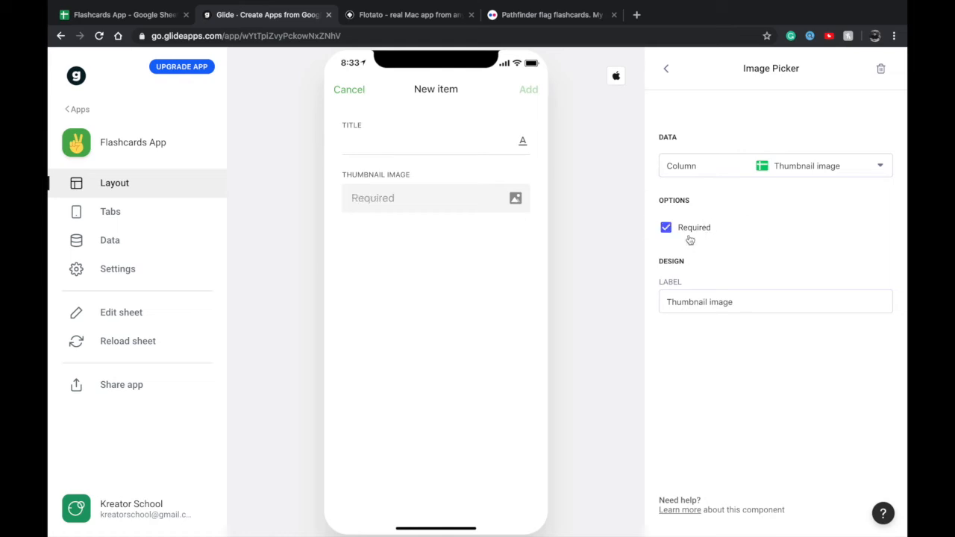
pyautogui.doubleClick(720, 301)
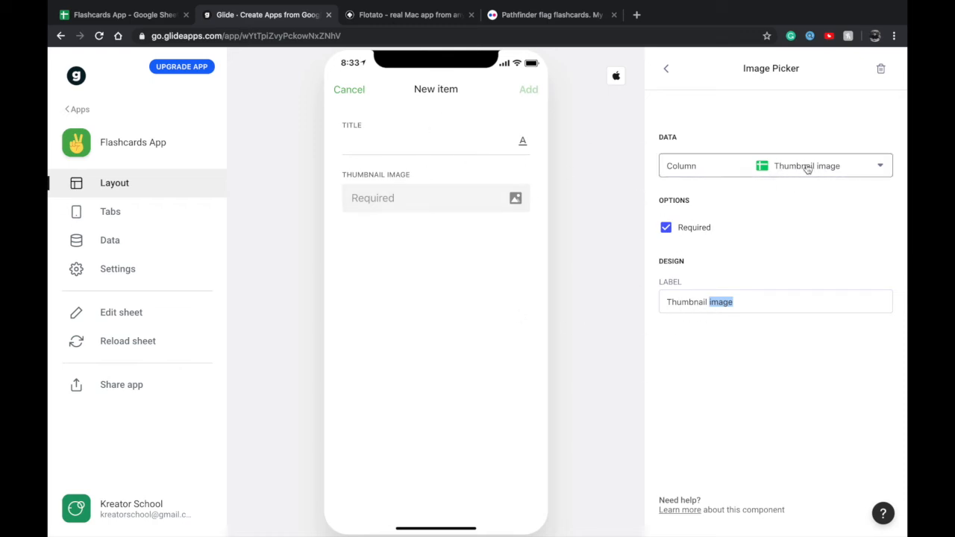
# Enter "Japanese Basics" as the new deck's title
pyautogui.click(377, 147)
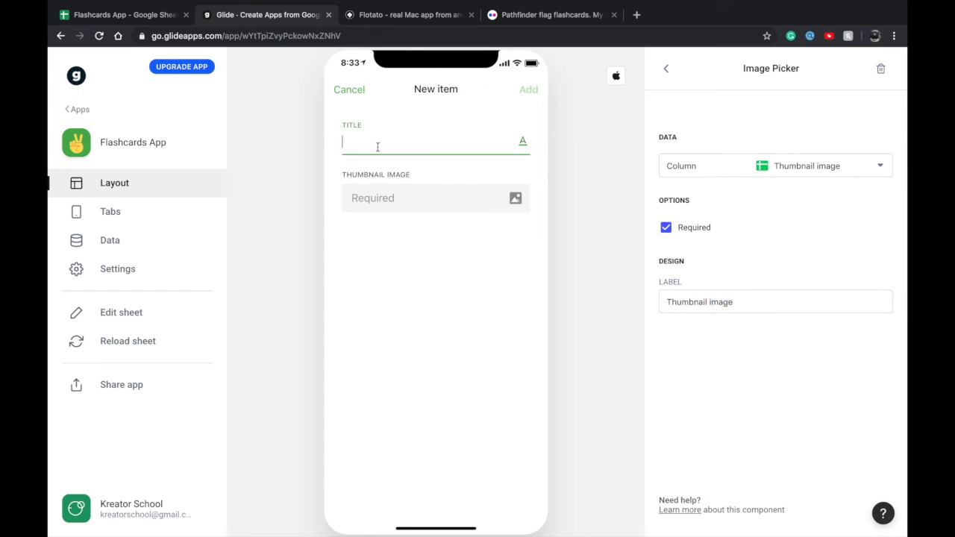
pyautogui.write('Japanese Basics')
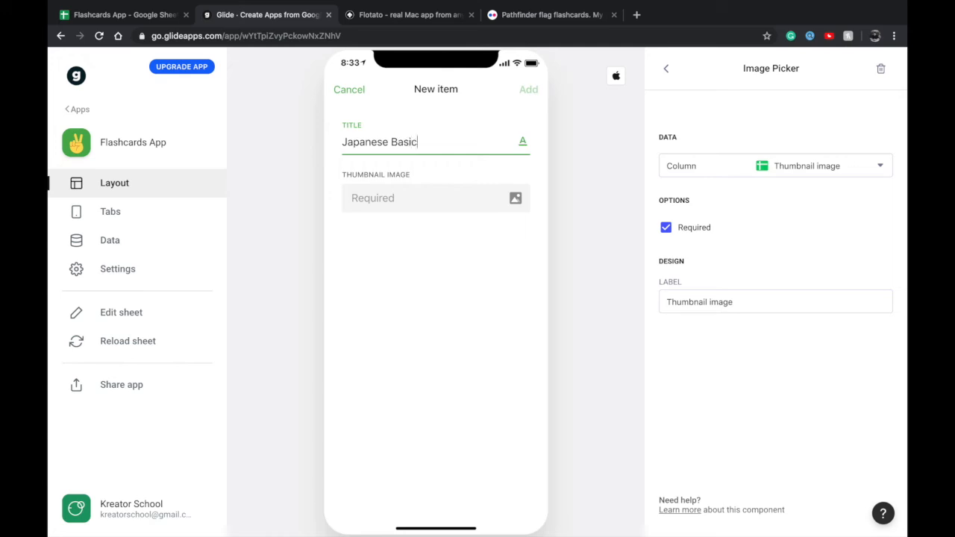
# Upload a photo from the Downloads folder as the deck's thumbnail image and add the new item
pyautogui.click(402, 203)
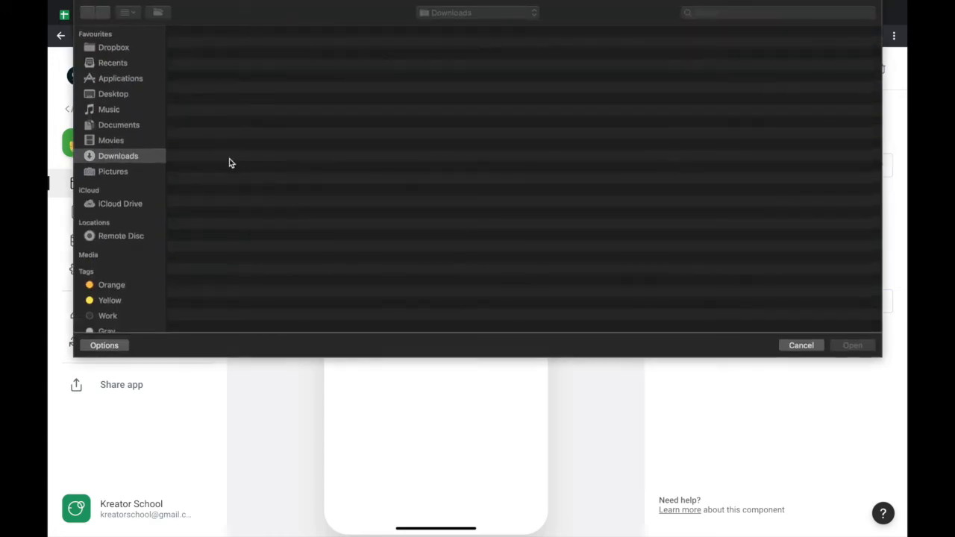
pyautogui.click(234, 116)
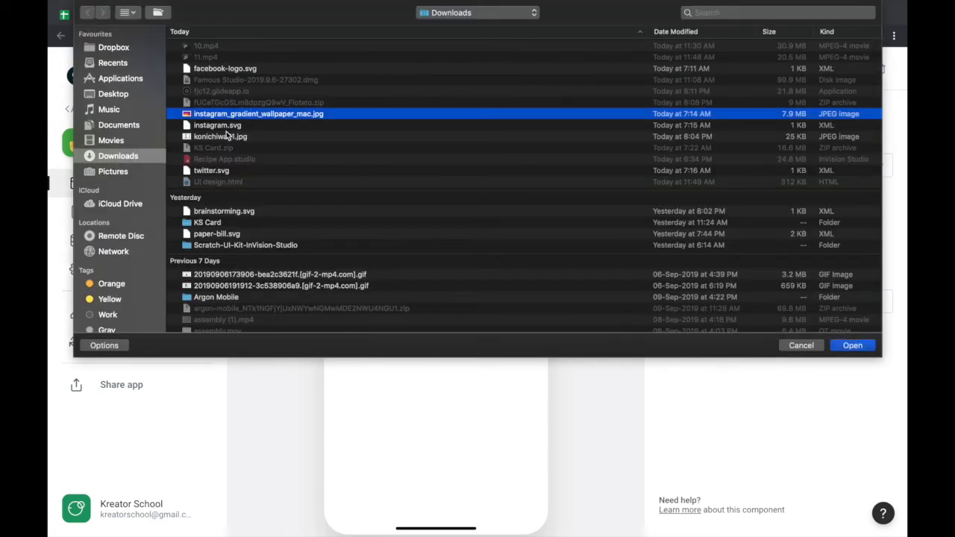
pyautogui.click(227, 135)
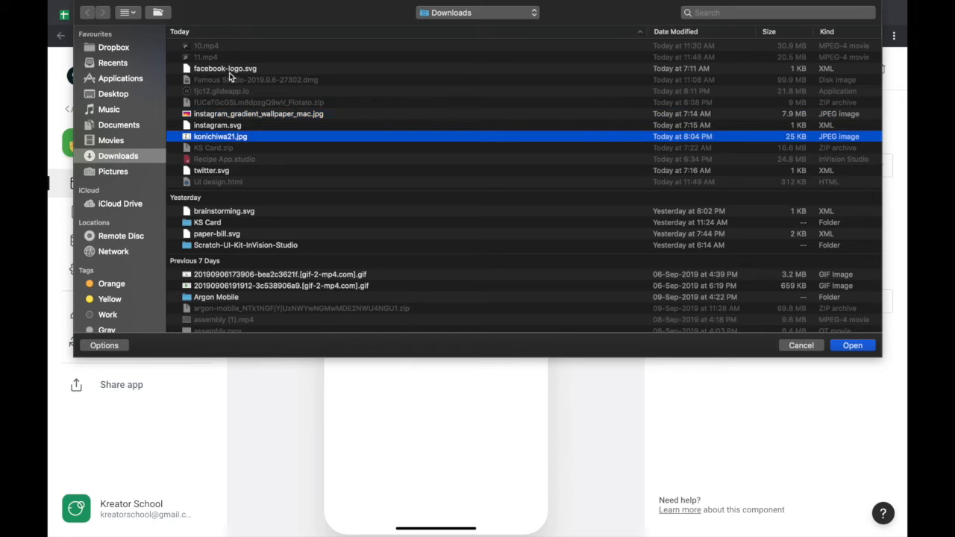
pyautogui.scroll(-8, 231, 149)
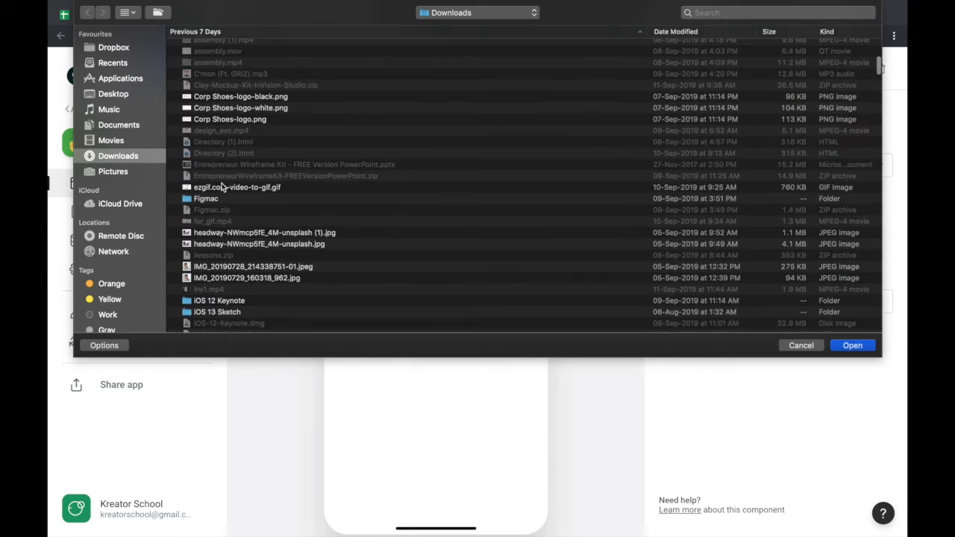
pyautogui.scroll(-1, 216, 239)
pyautogui.click(215, 223)
pyautogui.press('Return')
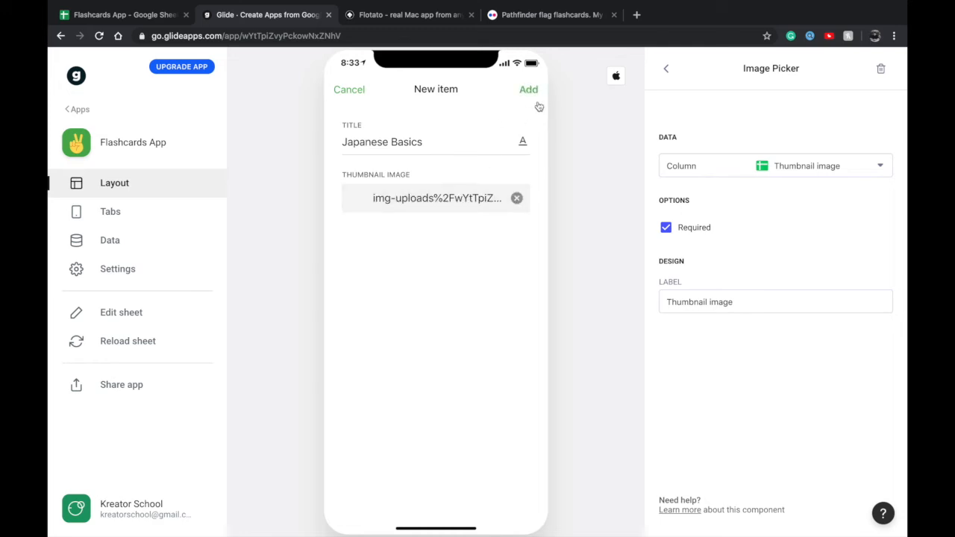
pyautogui.click(531, 90)
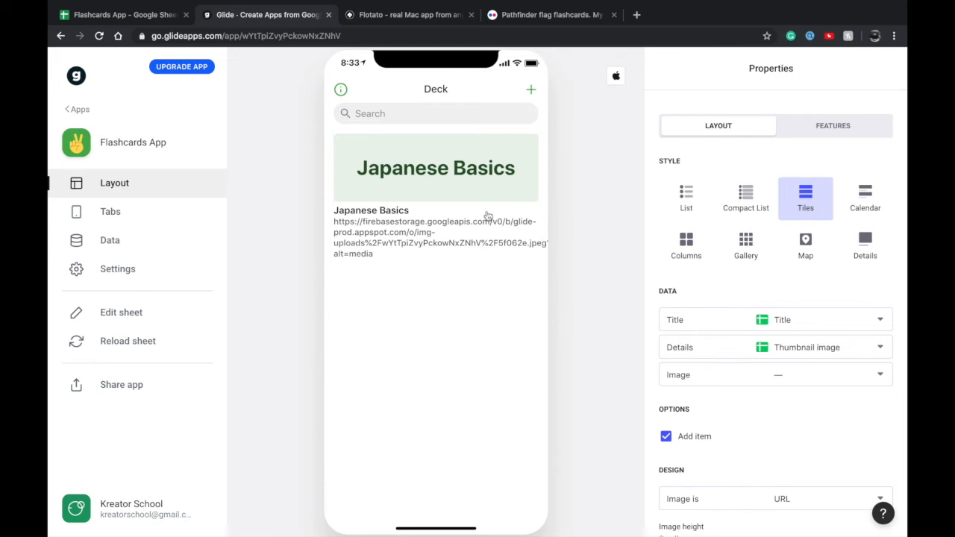
# Clear the Details data of the Deck tiles and use the Thumbnail image column as their Image
pyautogui.click(722, 345)
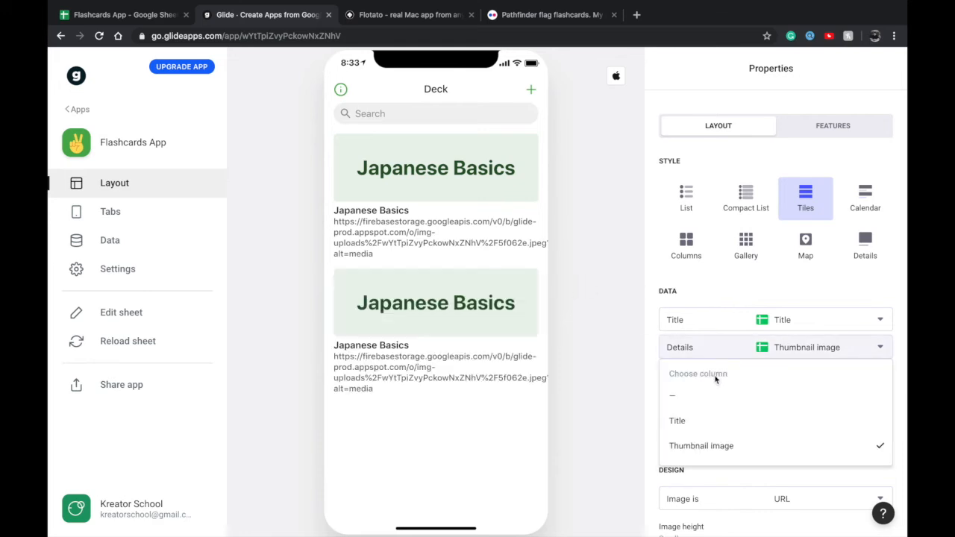
pyautogui.click(715, 391)
pyautogui.click(748, 374)
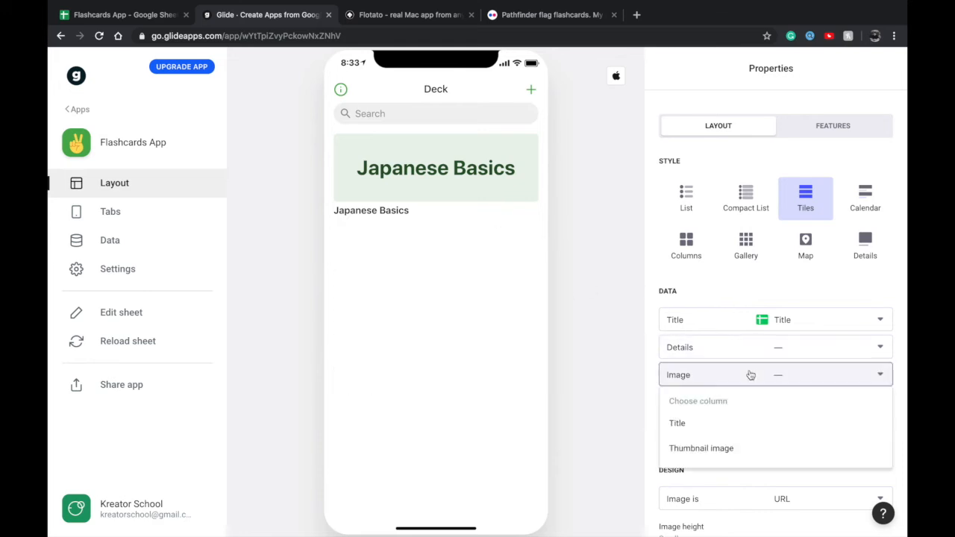
pyautogui.click(726, 442)
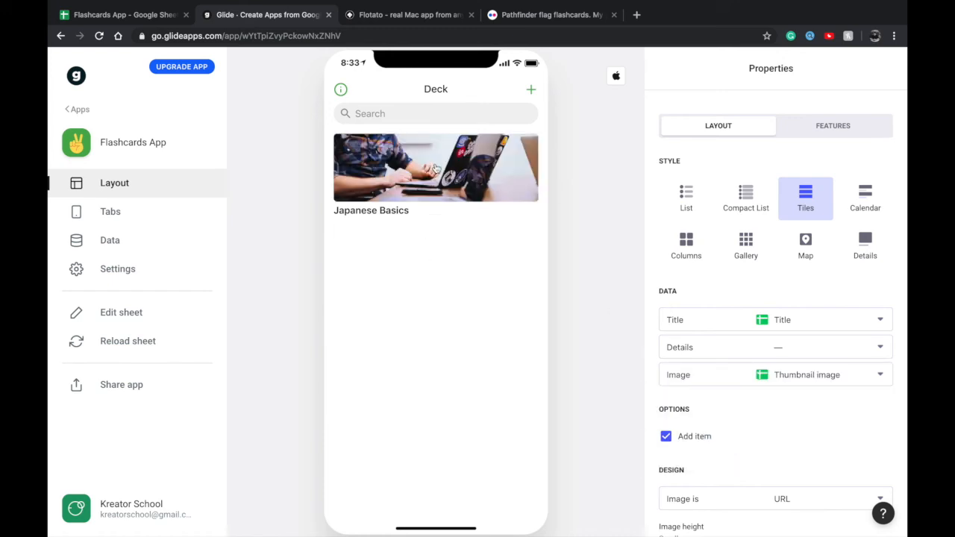
# In the Japanese Basics detail screen's Title component, clear Details and set Image to the Thumbnail image column
pyautogui.click(434, 176)
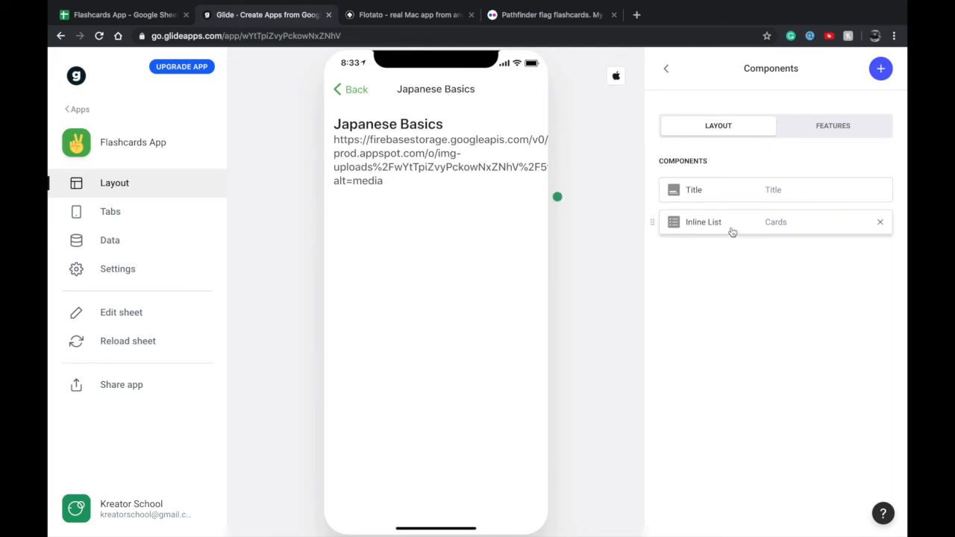
pyautogui.click(735, 187)
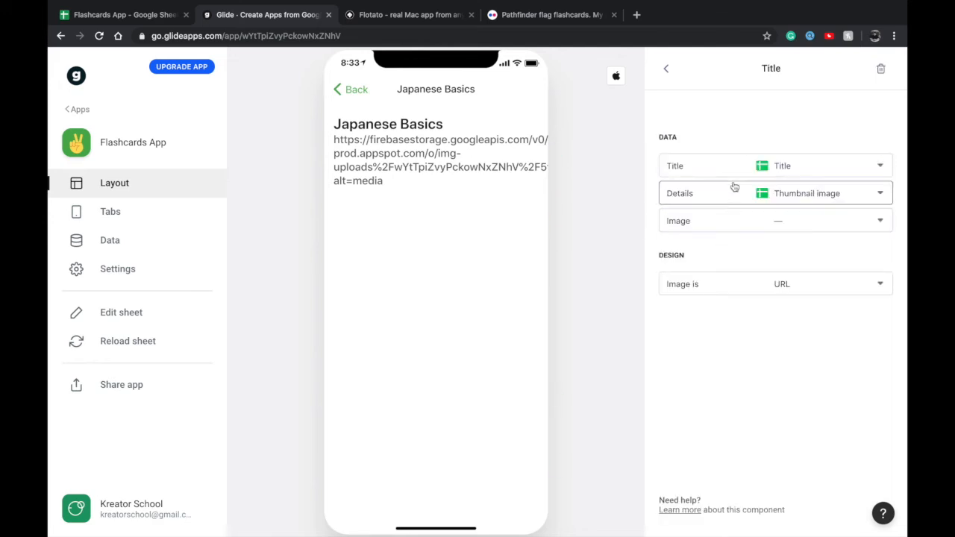
pyautogui.click(735, 188)
pyautogui.click(711, 239)
pyautogui.click(737, 178)
pyautogui.click(728, 134)
pyautogui.click(695, 221)
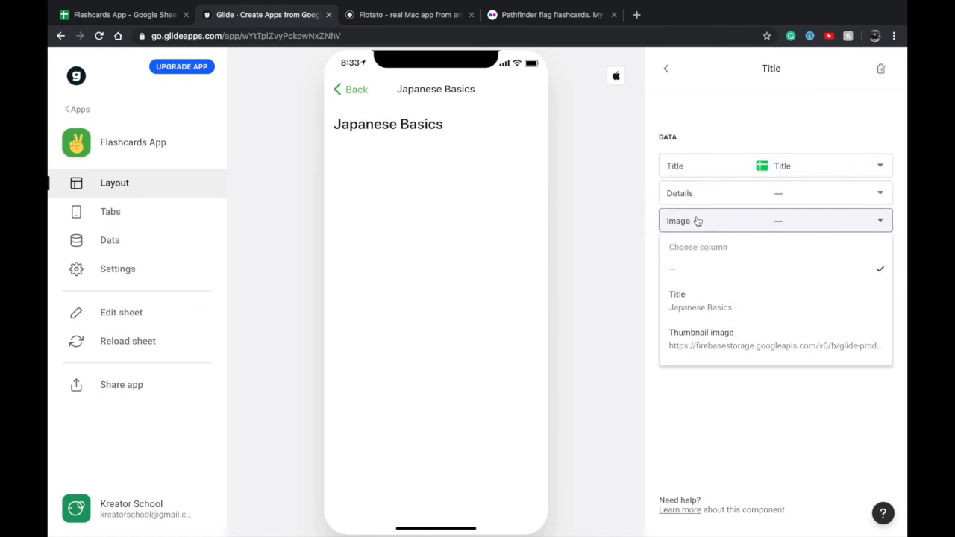
pyautogui.click(680, 338)
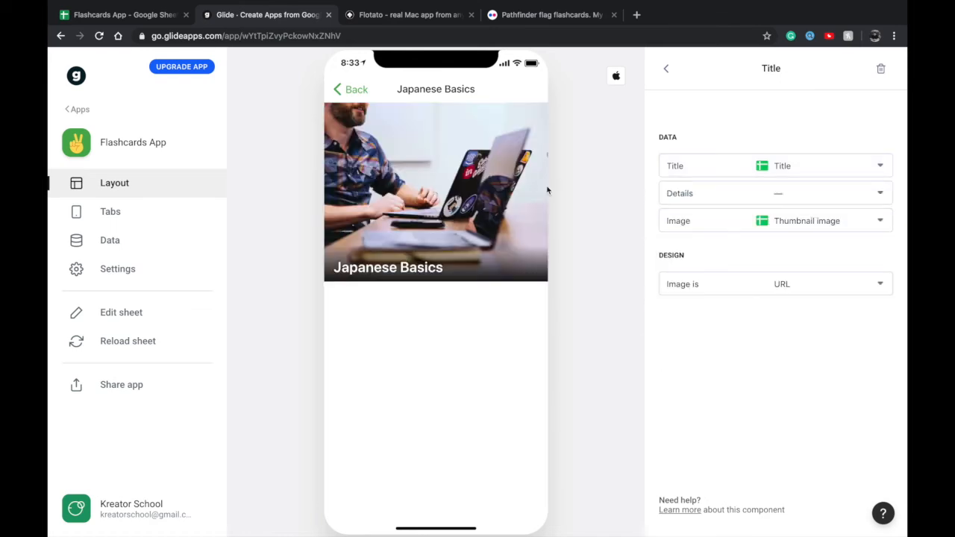
# Check the Deck list and the Japanese Basics detail screen in the app preview
pyautogui.click(367, 93)
pyautogui.click(433, 179)
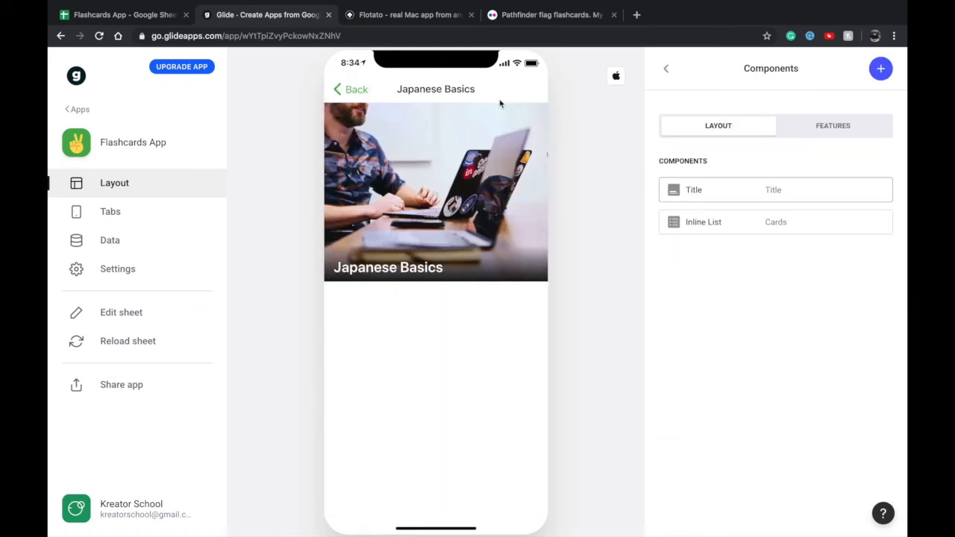
pyautogui.click(666, 68)
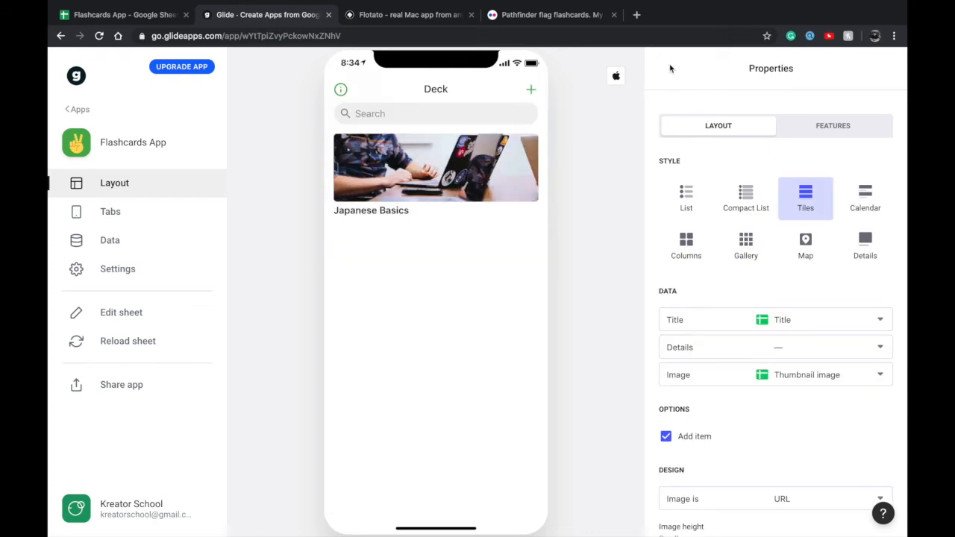
# Open the Japanese Basics deck and examine the layout and data settings of its Cards Inline List
pyautogui.click(470, 155)
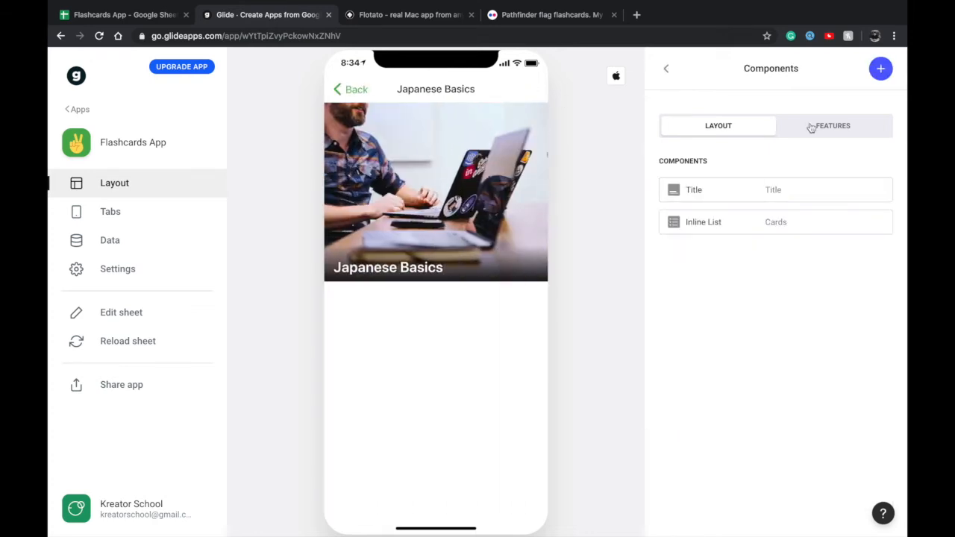
pyautogui.click(737, 227)
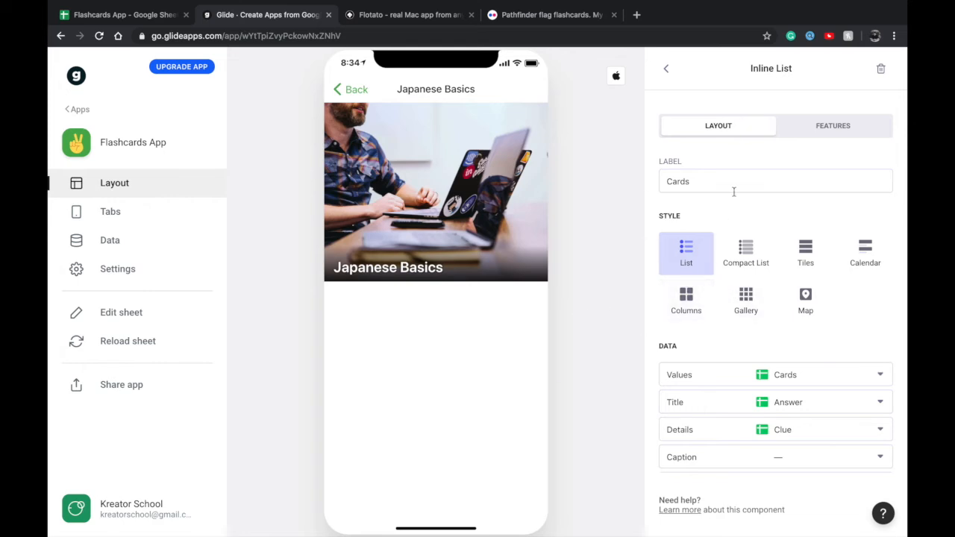
pyautogui.scroll(-1, 746, 224)
pyautogui.scroll(1, 708, 146)
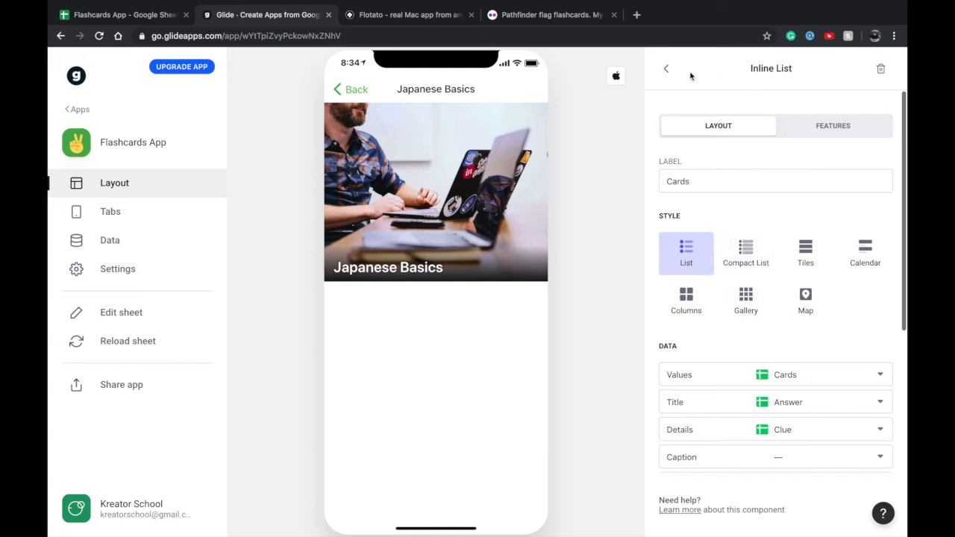
# Add a Button component labelled "Add a Card" to the Japanese Basics detail screen
pyautogui.click(668, 70)
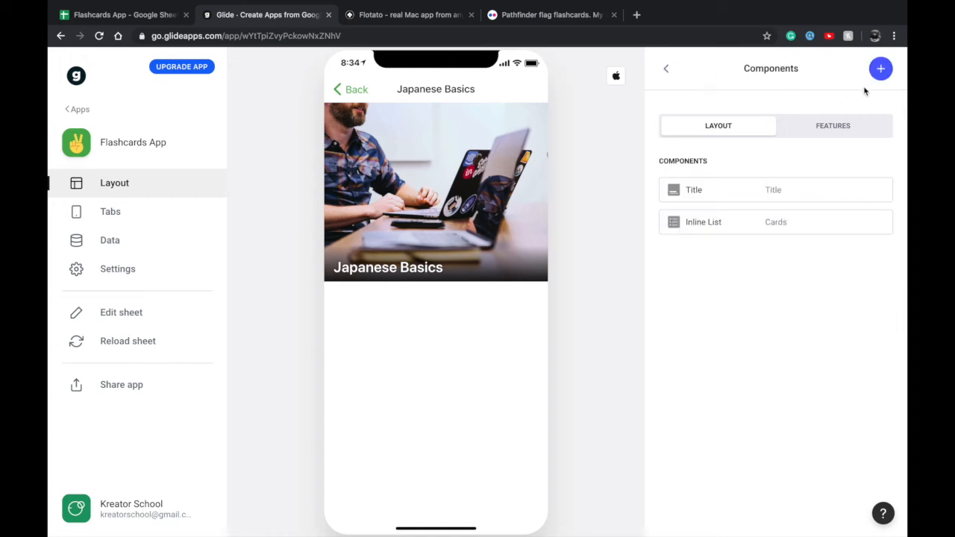
pyautogui.click(881, 69)
pyautogui.scroll(-3, 733, 290)
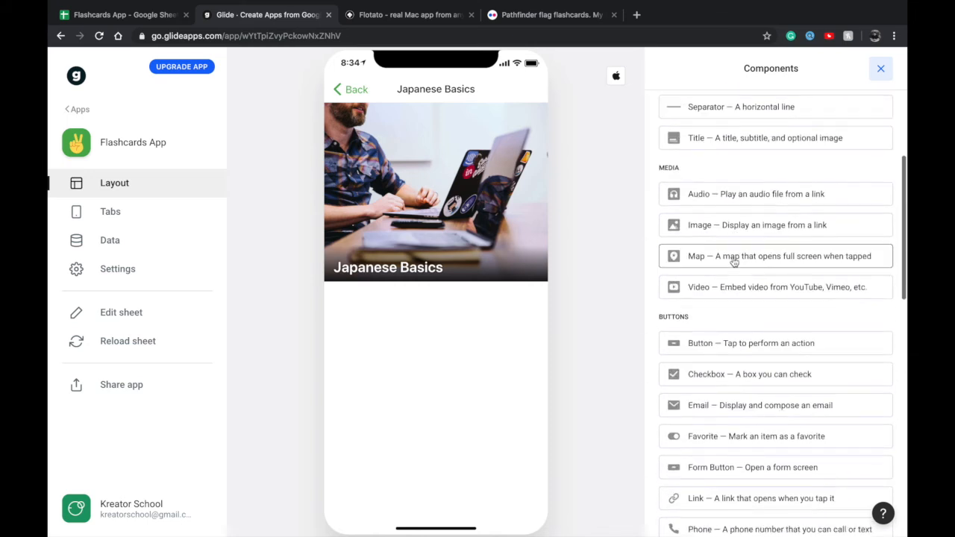
pyautogui.click(706, 326)
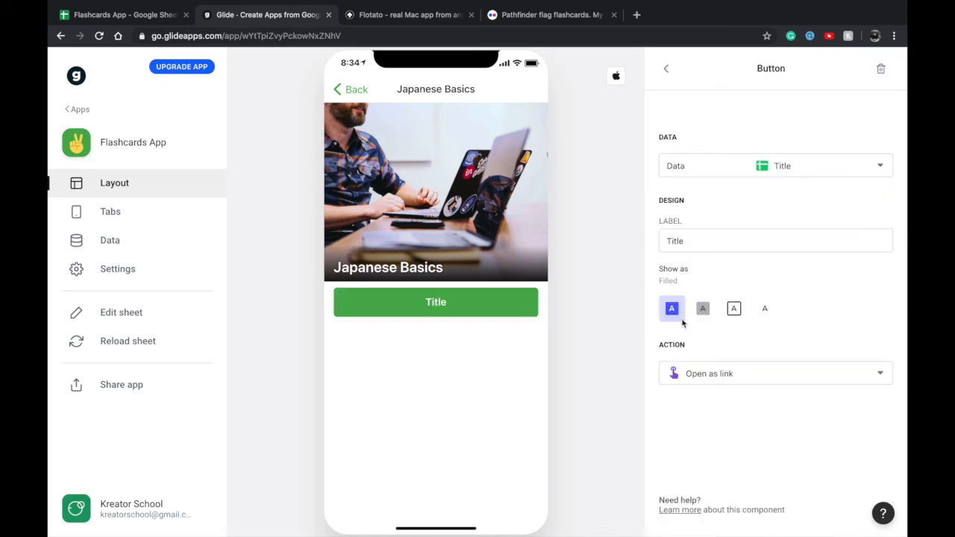
pyautogui.doubleClick(716, 241)
pyautogui.write('Create a Card')
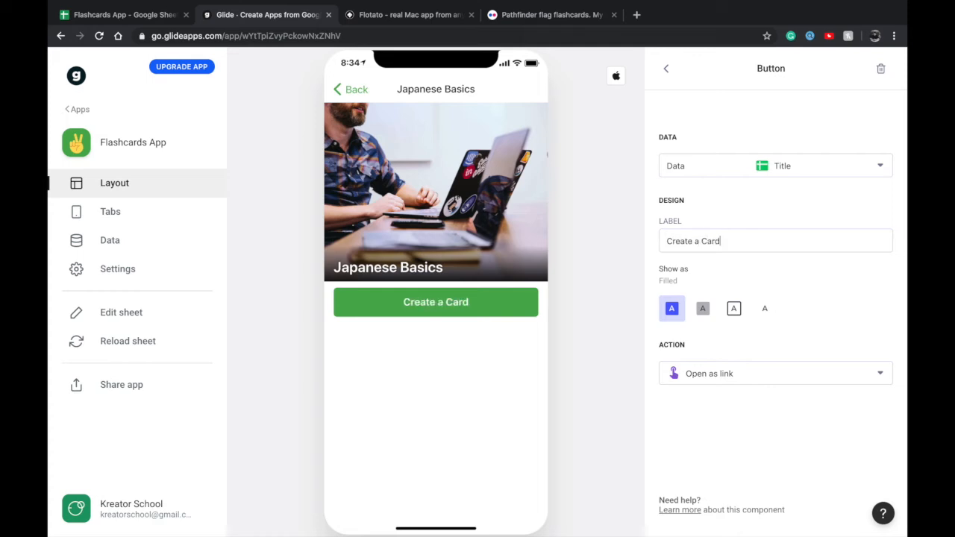
pyautogui.doubleClick(682, 241)
pyautogui.write('Add')
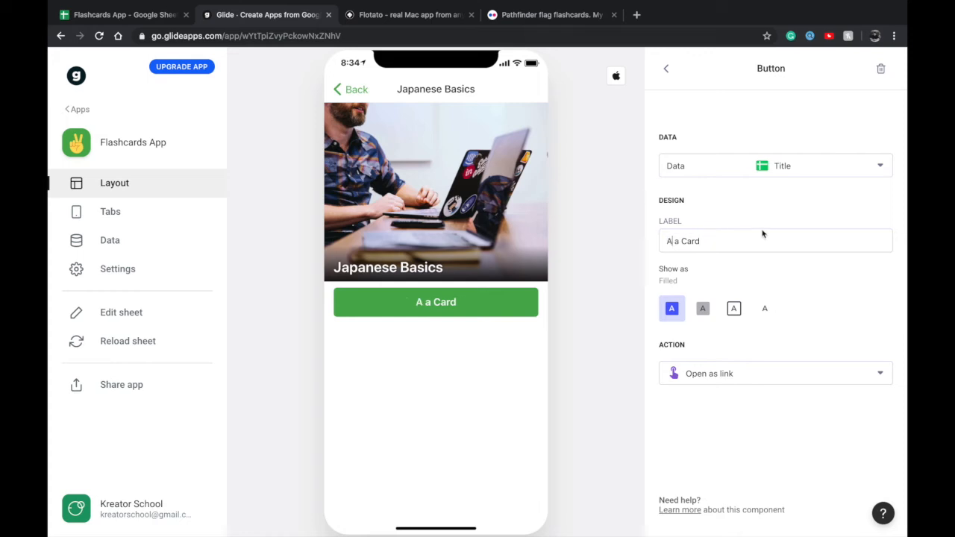
# Set the button's action to a Form titled "Add a Card" and open that form in the preview
pyautogui.click(742, 373)
pyautogui.click(725, 317)
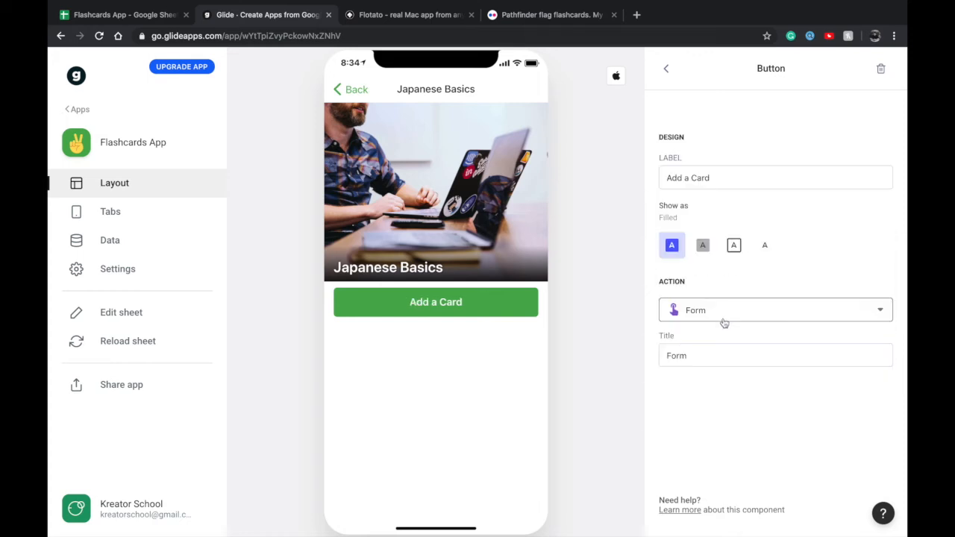
pyautogui.doubleClick(723, 353)
pyautogui.write('Add a Card')
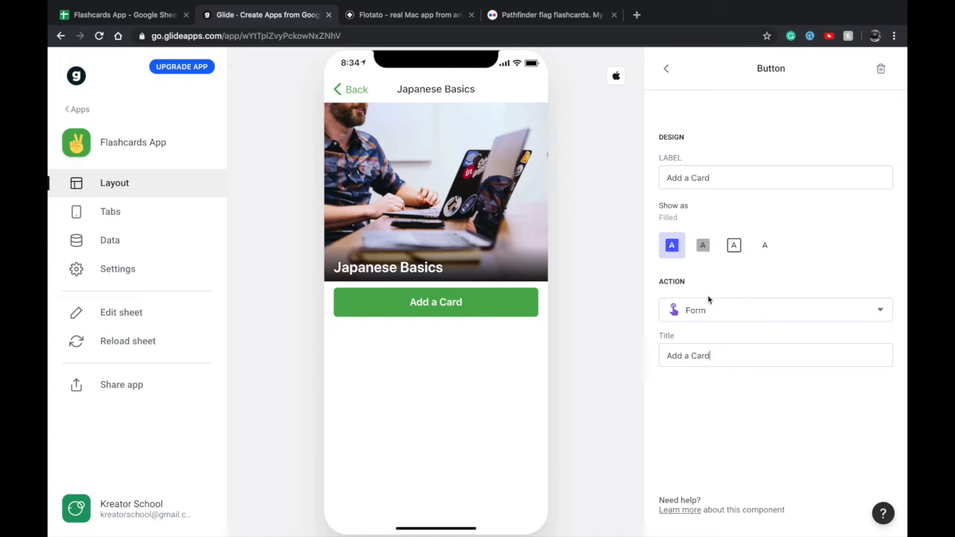
pyautogui.click(438, 298)
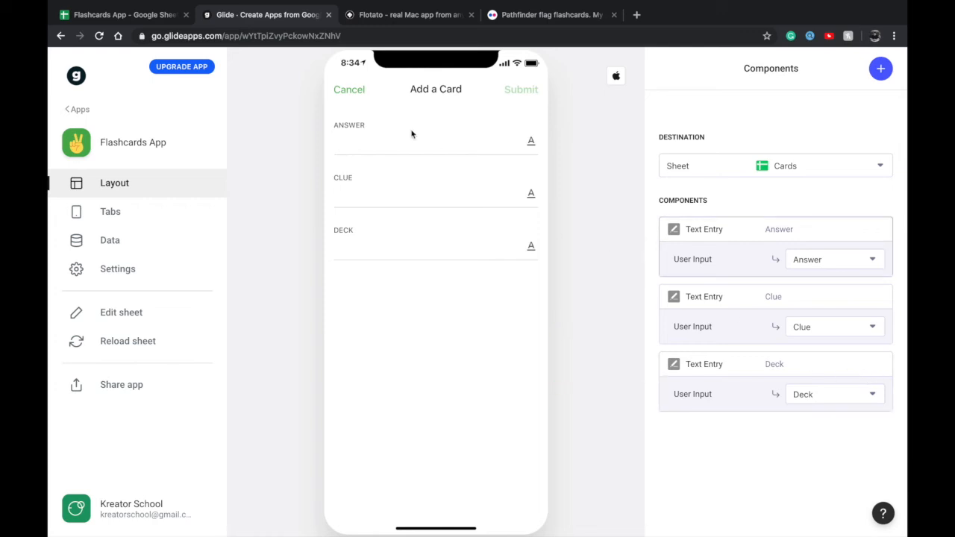
pyautogui.click(391, 259)
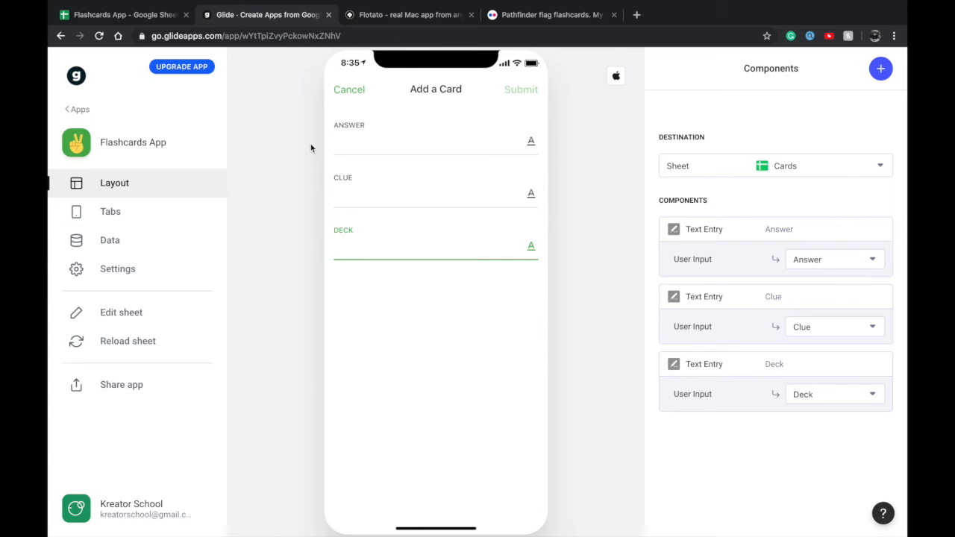
pyautogui.write('Japanese')
pyautogui.press('super+a')
pyautogui.press('BackSpace')
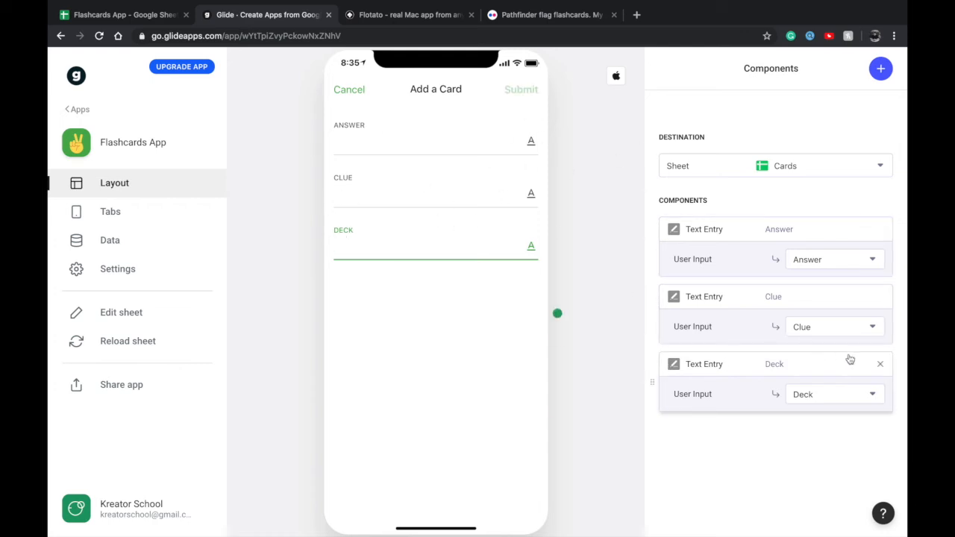
# Replace the form's Deck text entry with the Title column from Deck, written to the Deck column
pyautogui.click(881, 366)
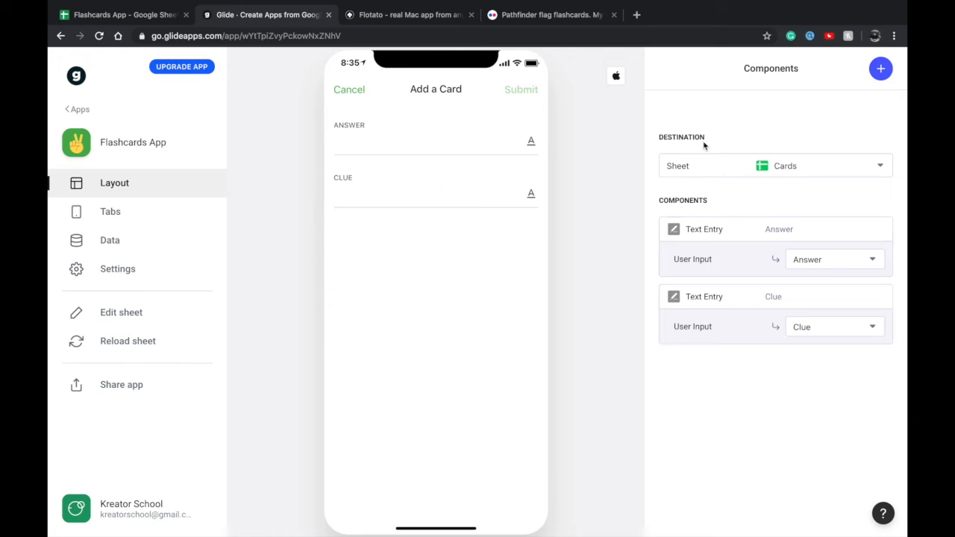
pyautogui.click(880, 68)
pyautogui.scroll(-10, 837, 198)
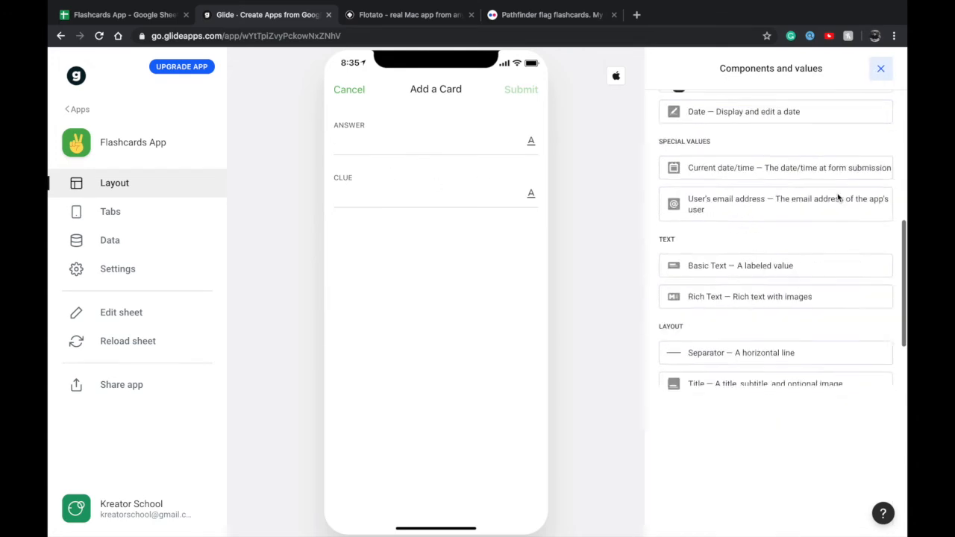
pyautogui.scroll(2, 836, 202)
pyautogui.scroll(-4, 835, 202)
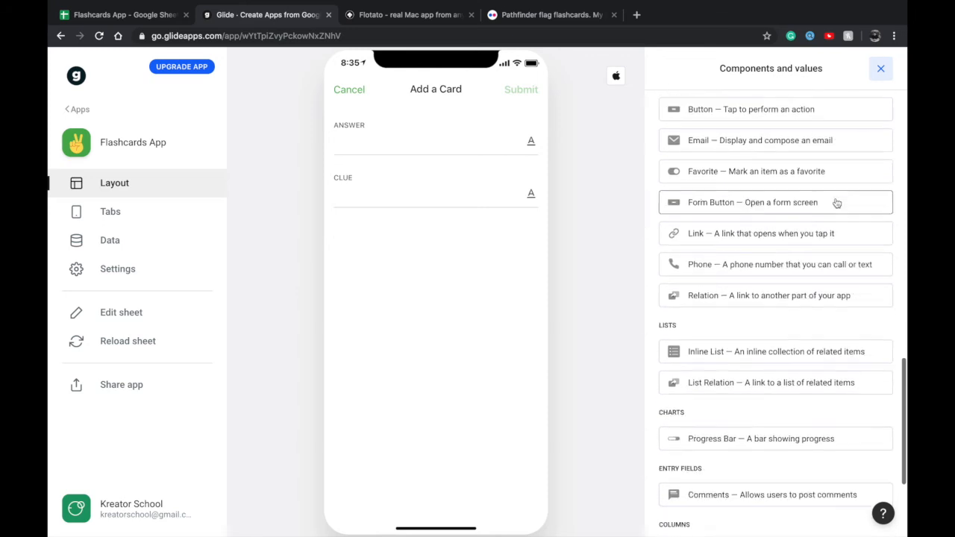
pyautogui.scroll(-3, 816, 273)
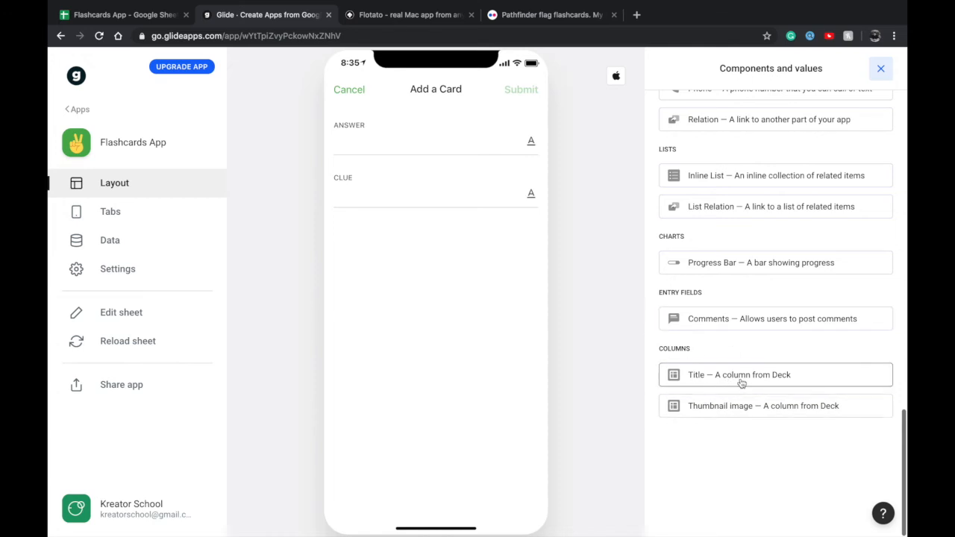
pyautogui.click(776, 373)
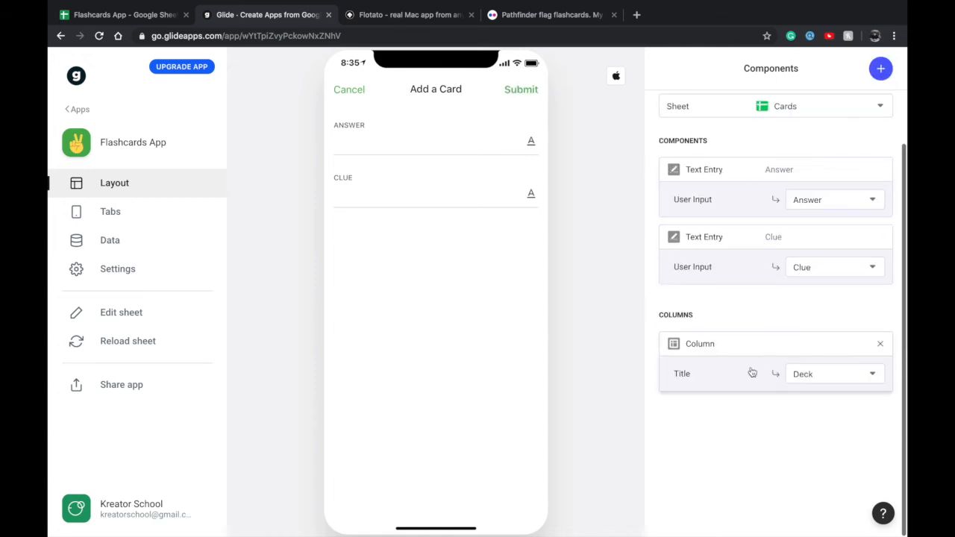
pyautogui.click(810, 375)
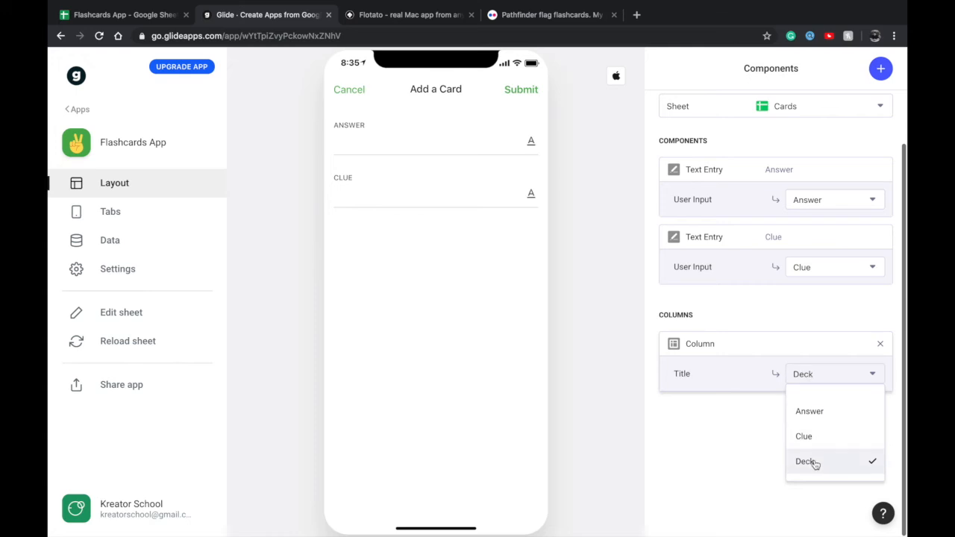
pyautogui.click(765, 443)
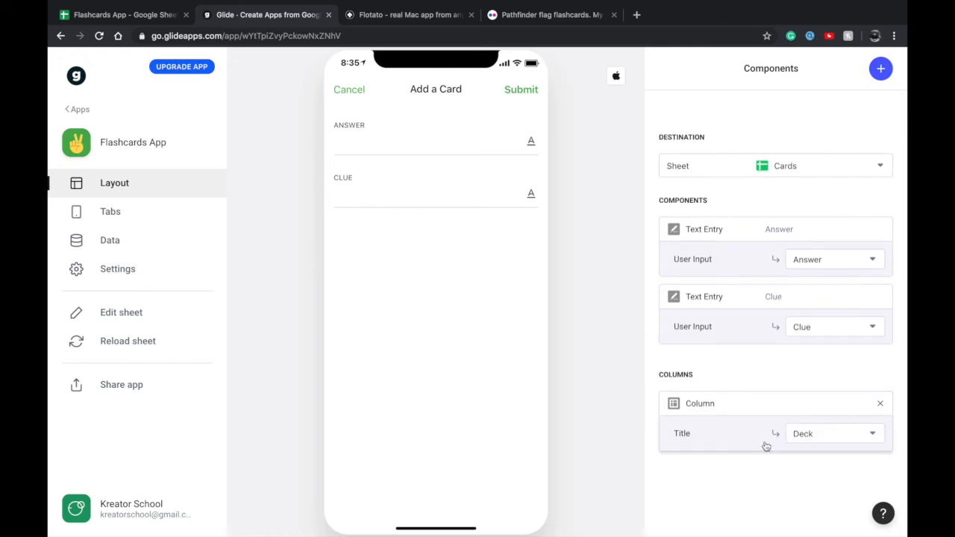
# Reopen the Add a Card form and enter "Welcome" as the Answer
pyautogui.click(378, 145)
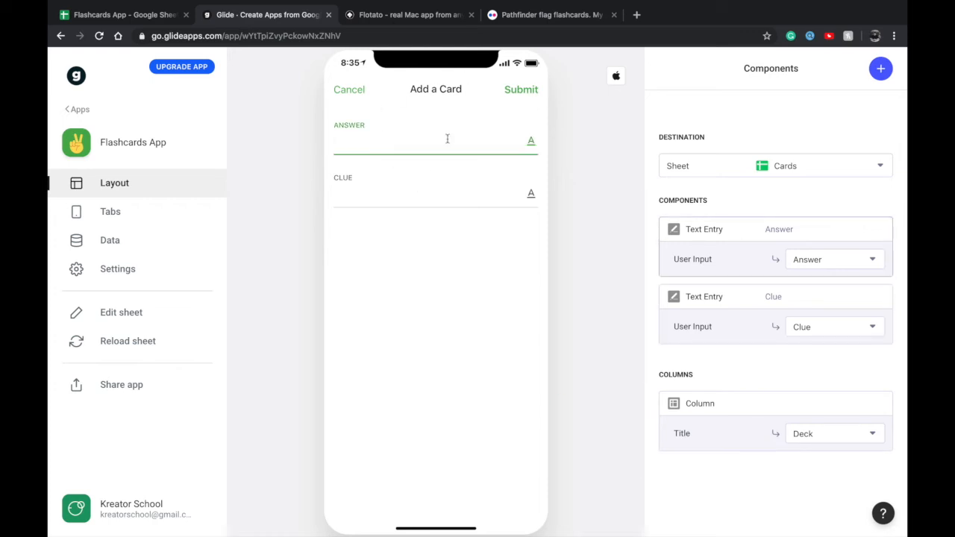
pyautogui.click(358, 91)
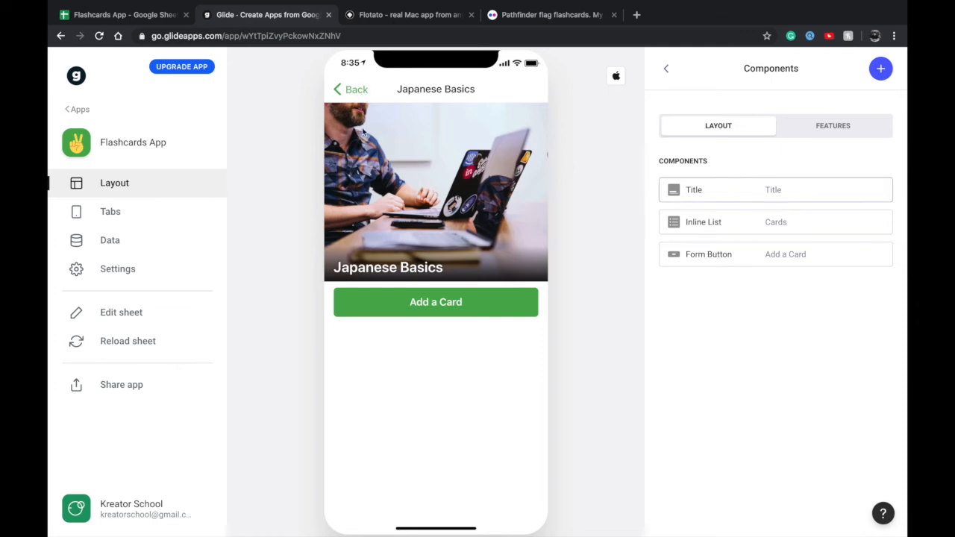
pyautogui.click(403, 302)
pyautogui.click(411, 145)
pyautogui.write('Kon')
pyautogui.press('super+a')
pyautogui.write('W')
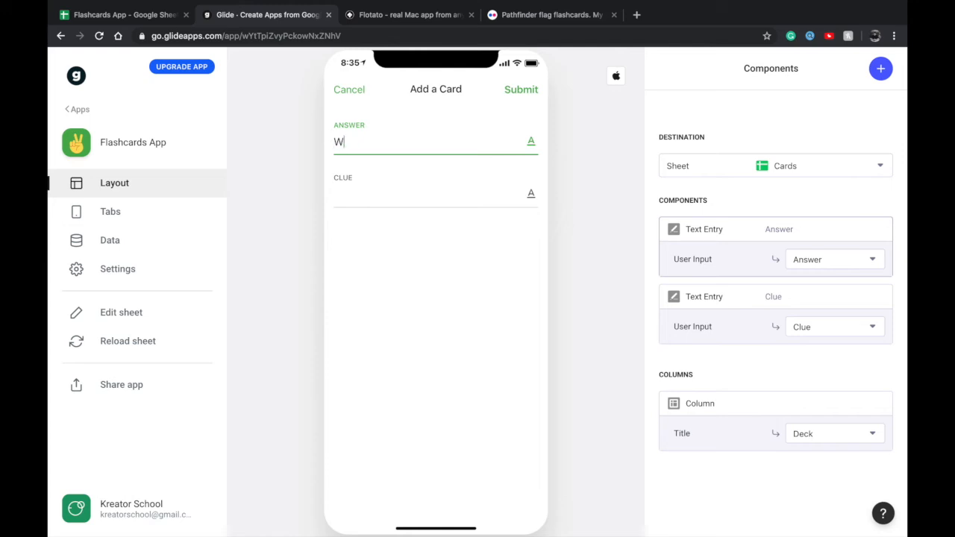
pyautogui.write('elcome')
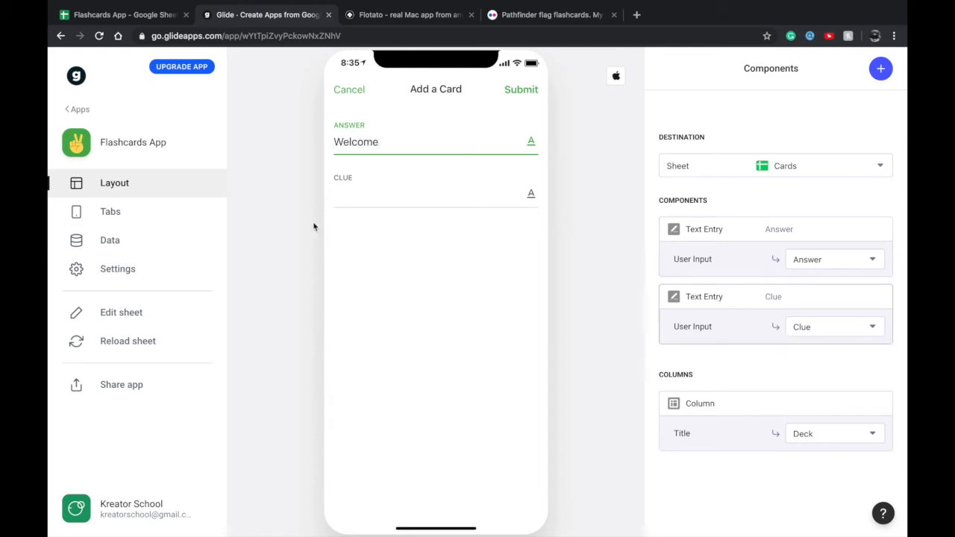
pyautogui.click(374, 198)
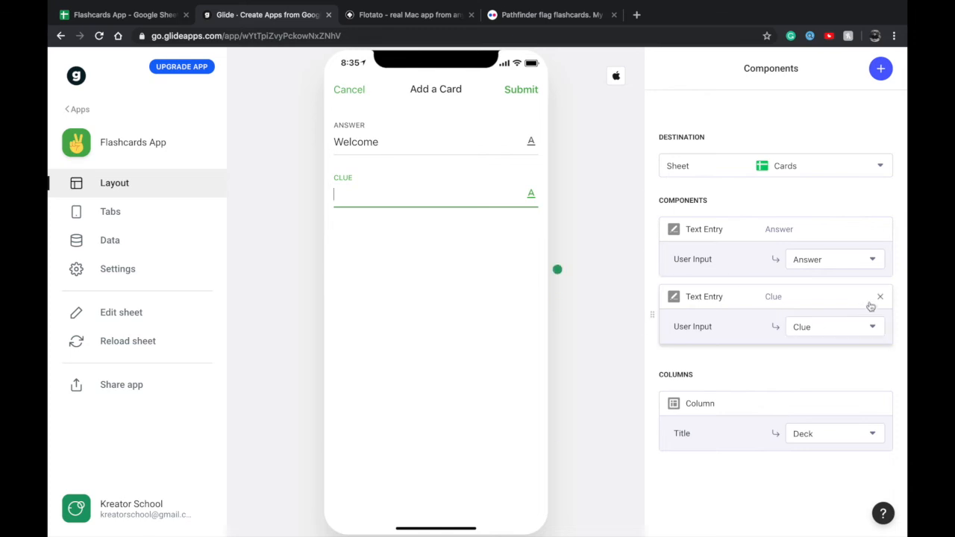
# Replace the form's Clue text entry with an Image Picker for the Clue column
pyautogui.click(881, 298)
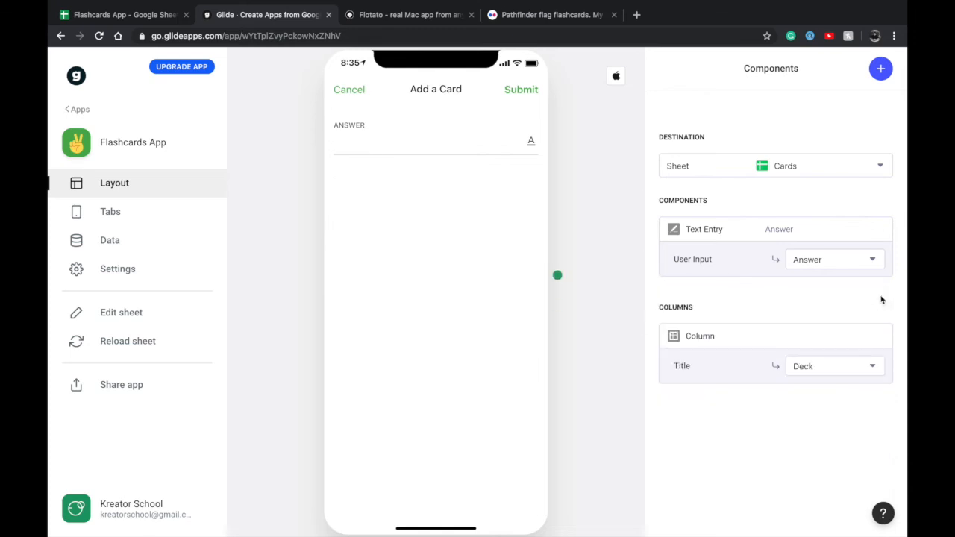
pyautogui.click(881, 68)
pyautogui.scroll(-2, 772, 300)
pyautogui.scroll(-5, 772, 300)
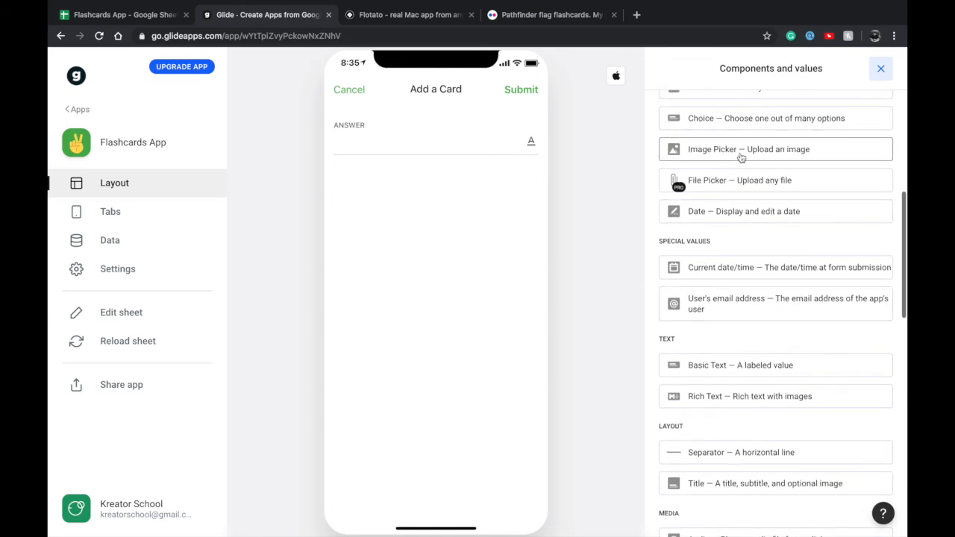
pyautogui.click(742, 147)
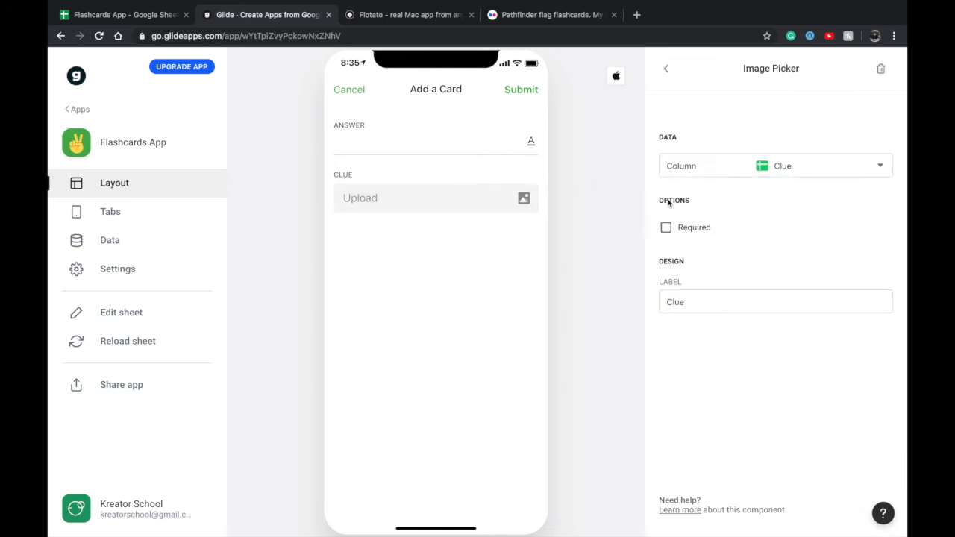
# Submit a card with the answer "Welcome" and konichiwa21.jpg as its Clue image
pyautogui.click(381, 146)
pyautogui.write('Welcome')
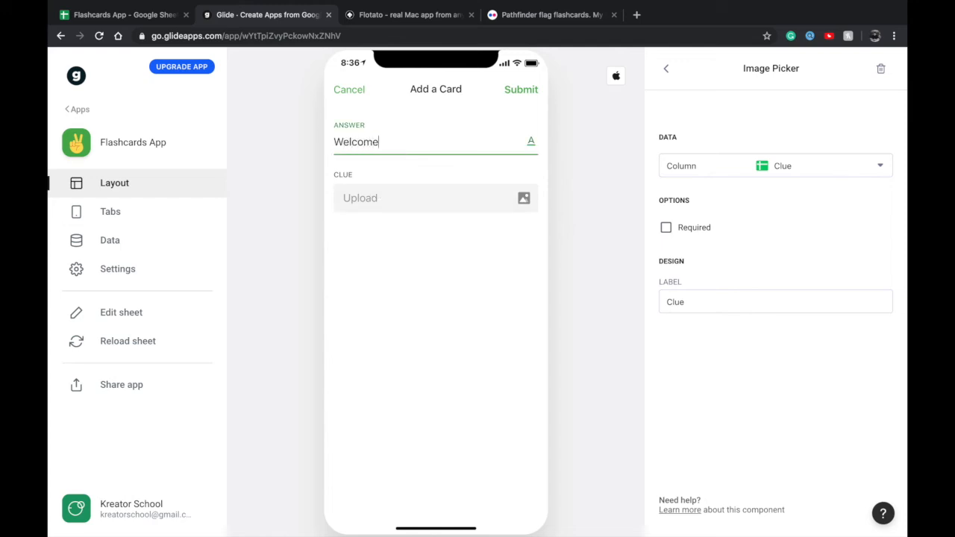
pyautogui.click(379, 209)
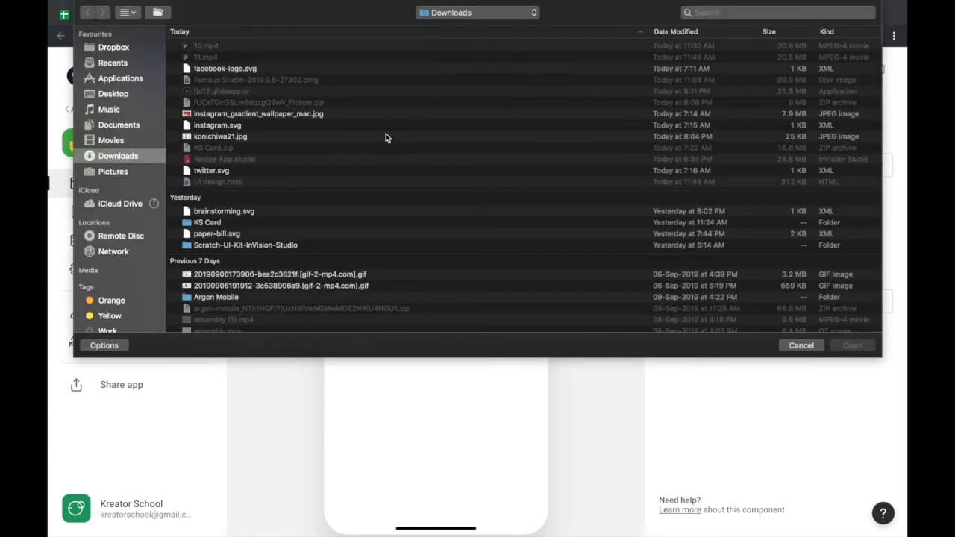
pyautogui.doubleClick(225, 136)
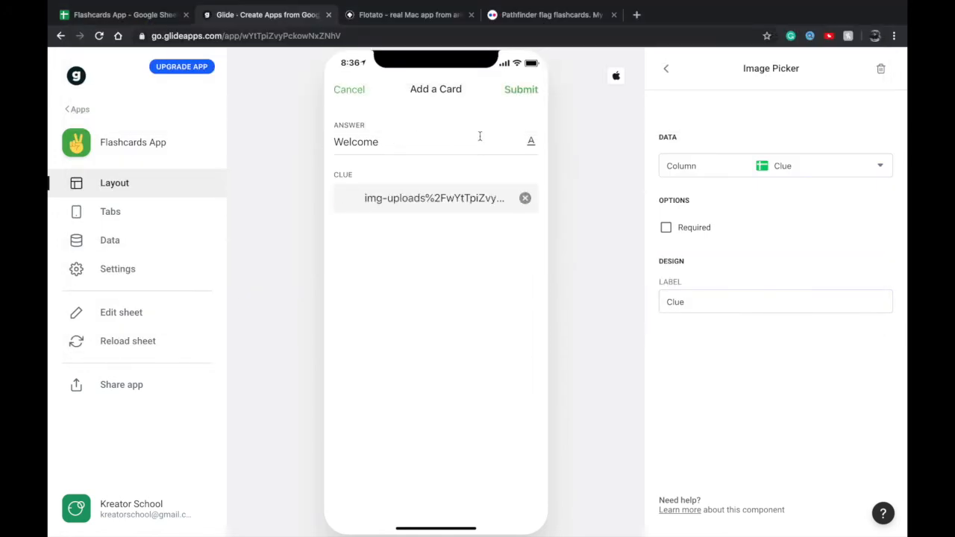
pyautogui.click(512, 97)
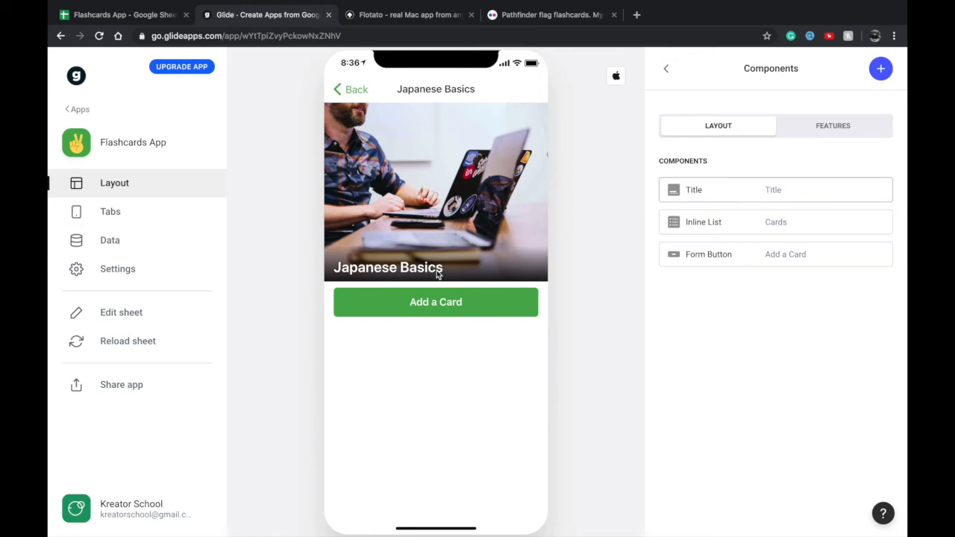
# Move the Add a Card form button above the Cards Inline List in the screen's components
pyautogui.moveTo(729, 263); pyautogui.dragTo(727, 215)
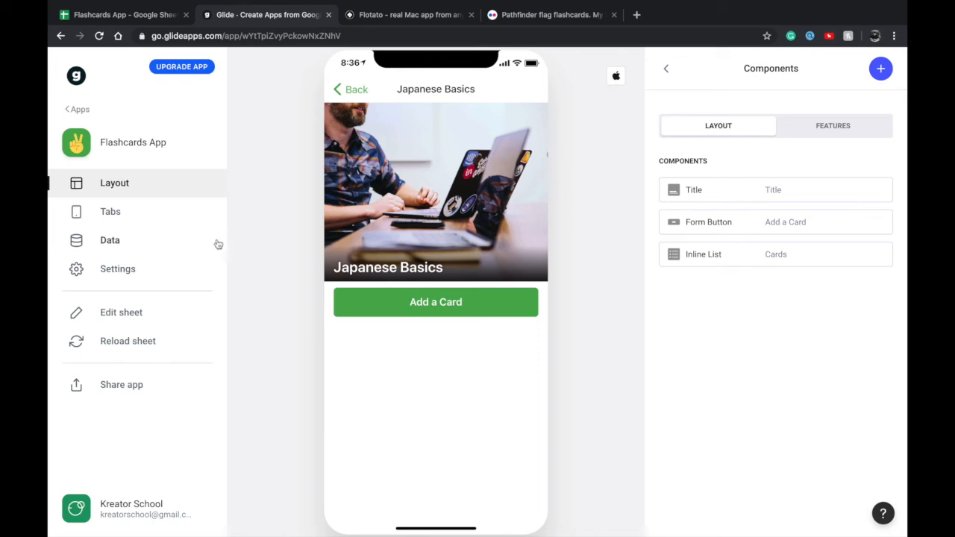
# Examine the submitted row in the Cards sheet's data and the Cards and Thumbnail image columns of the Deck sheet
pyautogui.click(176, 249)
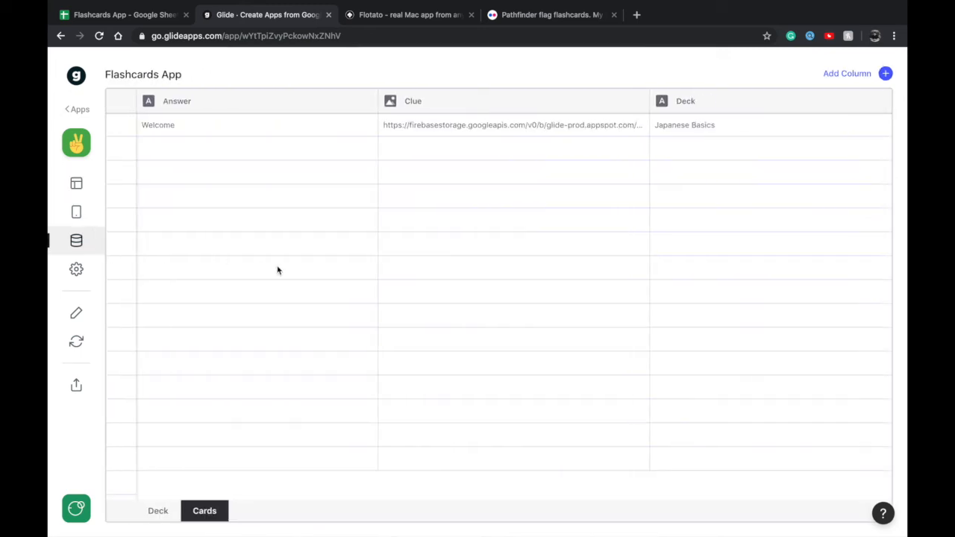
pyautogui.click(153, 515)
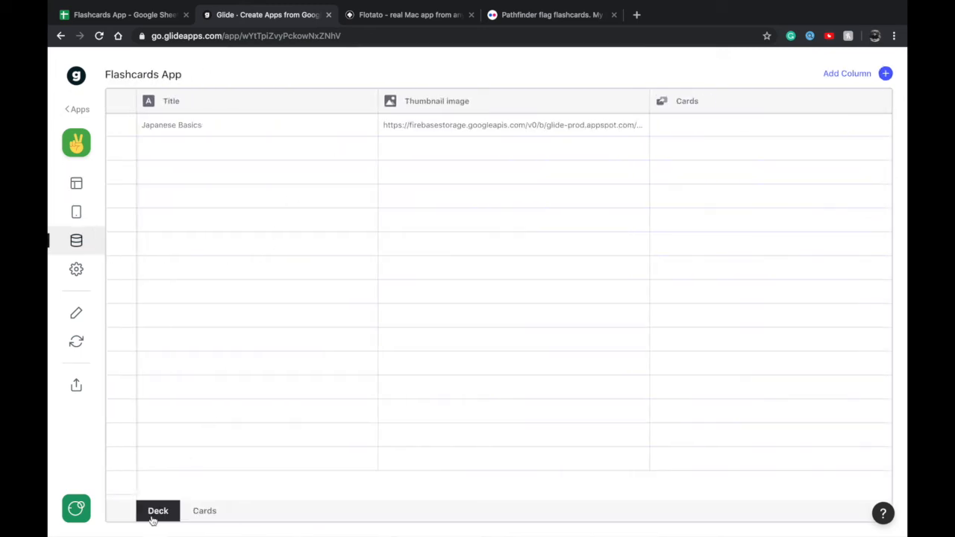
pyautogui.click(698, 126)
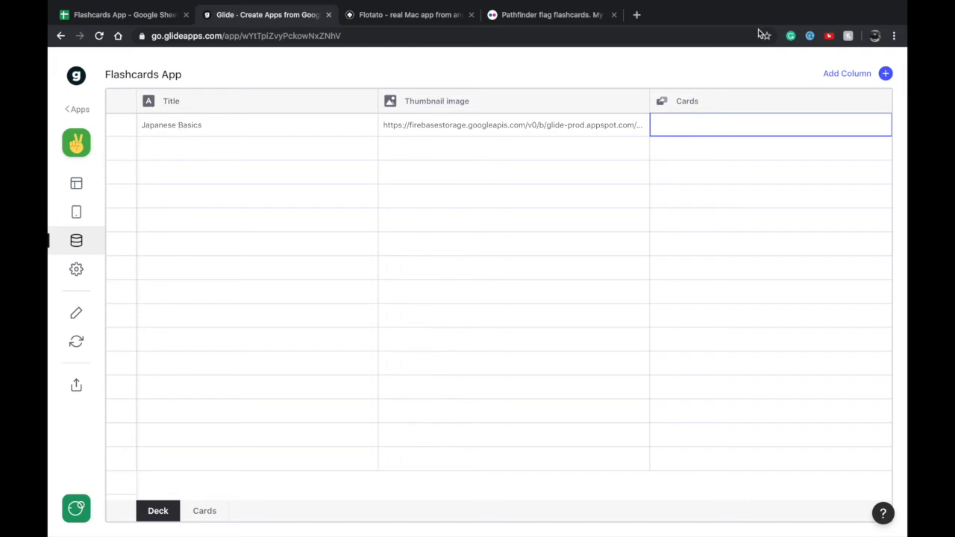
pyautogui.click(696, 104)
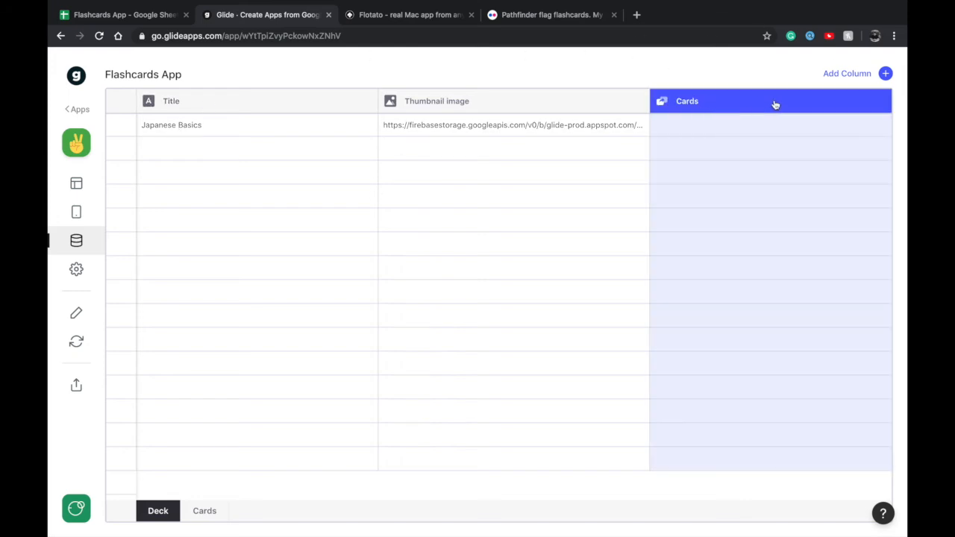
pyautogui.doubleClick(663, 101)
pyautogui.click(626, 106)
pyautogui.click(638, 108)
pyautogui.click(667, 108)
pyautogui.click(579, 125)
pyautogui.click(576, 106)
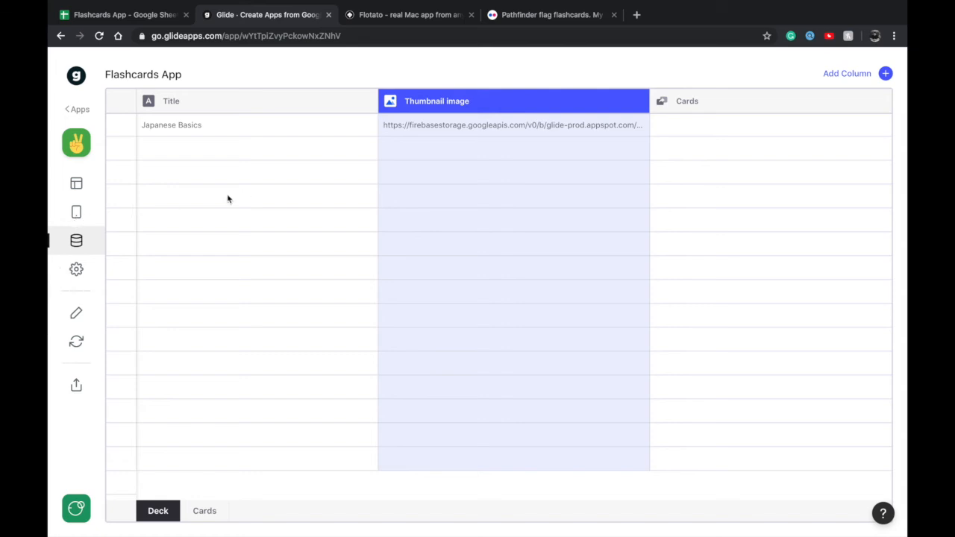
# Copy the deck title "Japanese Basics" from the Deck sheet into C2, under the Cards=Cards:Deck:Multiple header, in the Google Sheet
pyautogui.click(77, 212)
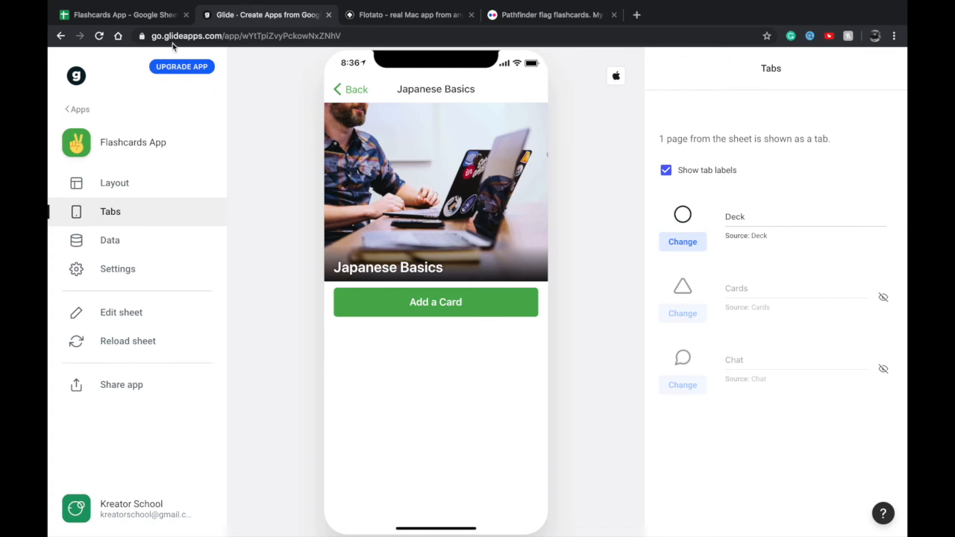
pyautogui.click(134, 15)
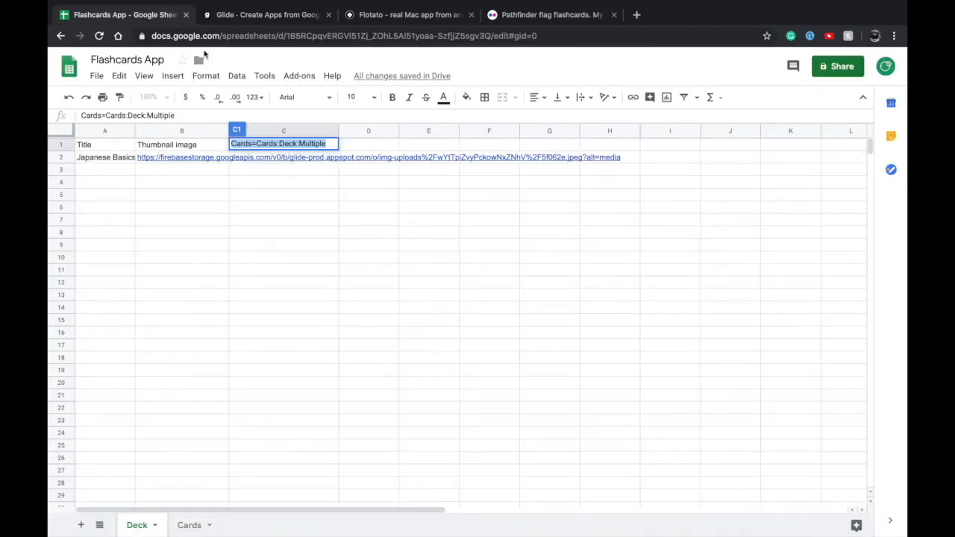
pyautogui.click(289, 175)
pyautogui.click(274, 145)
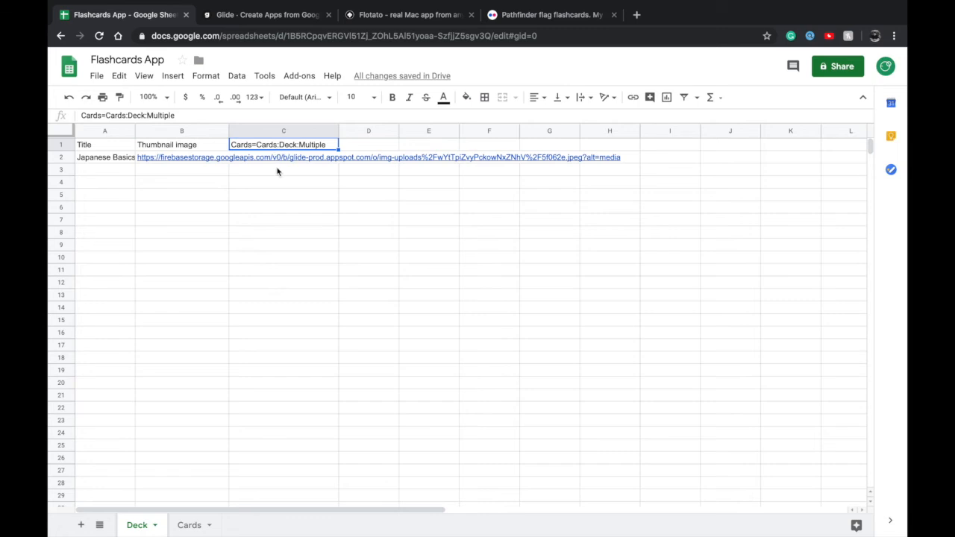
pyautogui.doubleClick(269, 158)
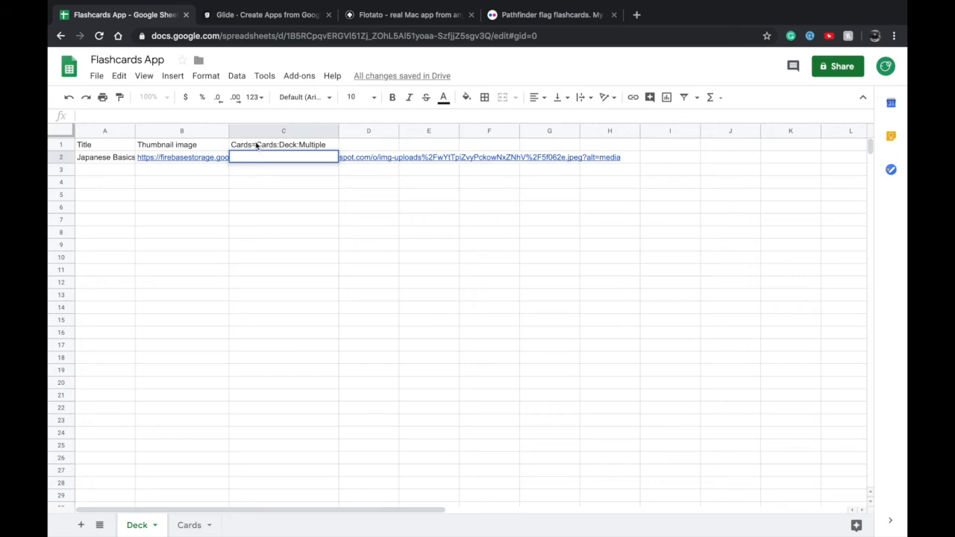
pyautogui.click(242, 15)
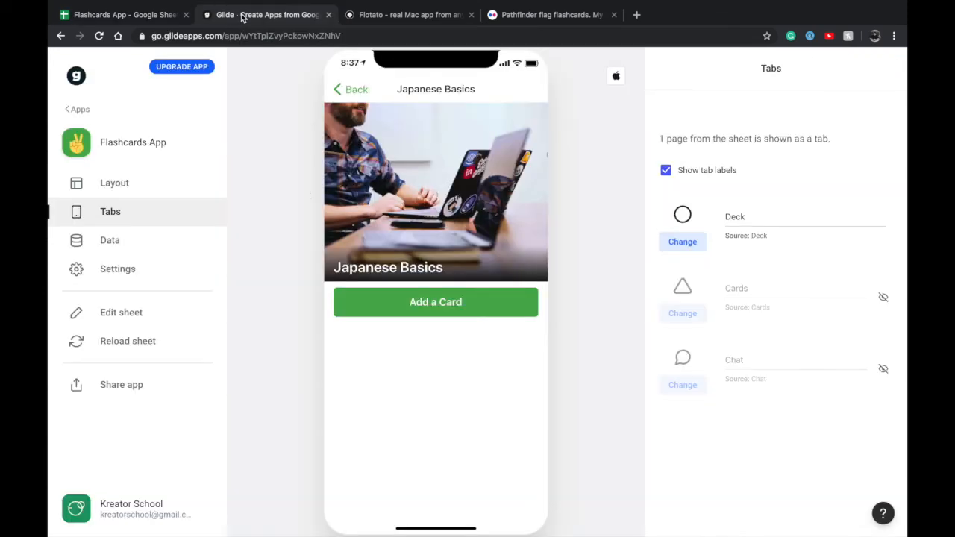
pyautogui.click(95, 16)
pyautogui.click(105, 157)
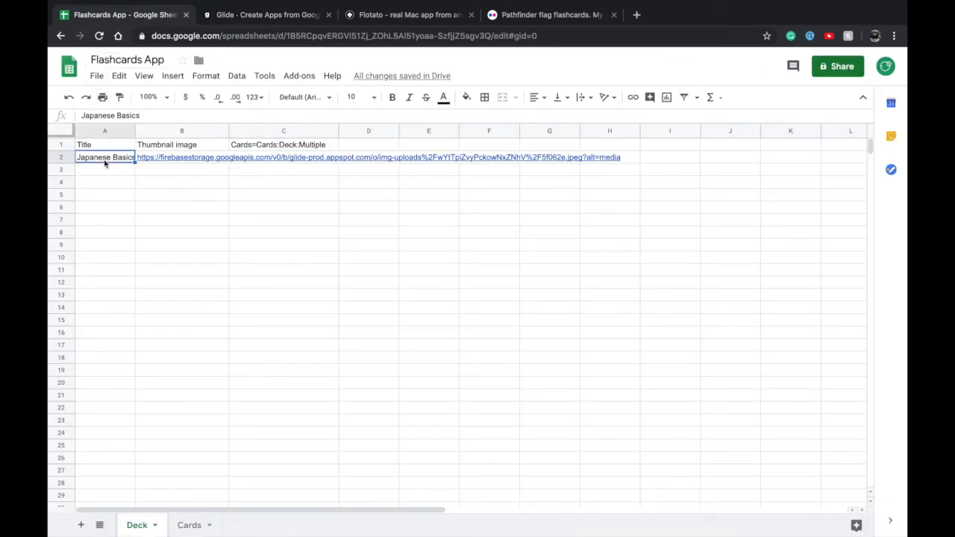
pyautogui.press('super+c')
pyautogui.click(256, 156)
pyautogui.press('super+v')
pyautogui.click(270, 184)
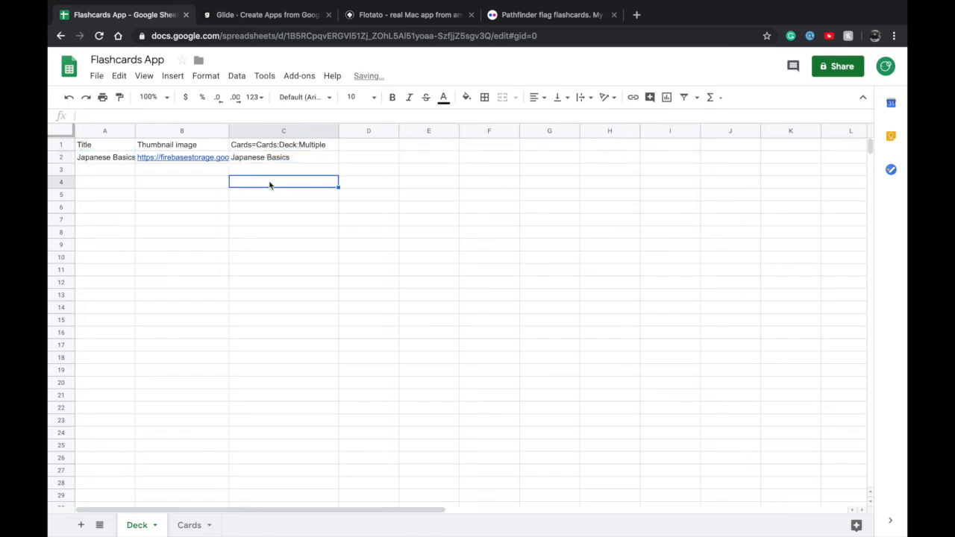
pyautogui.click(242, 130)
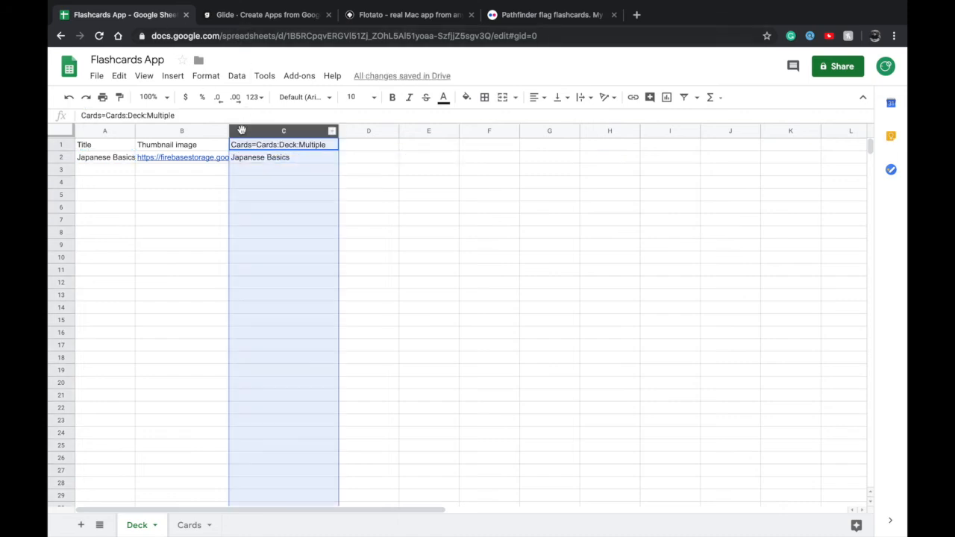
# Reload the sheet in Glide and preview the Welcome card from the Japanese Basics deck's card list
pyautogui.click(236, 17)
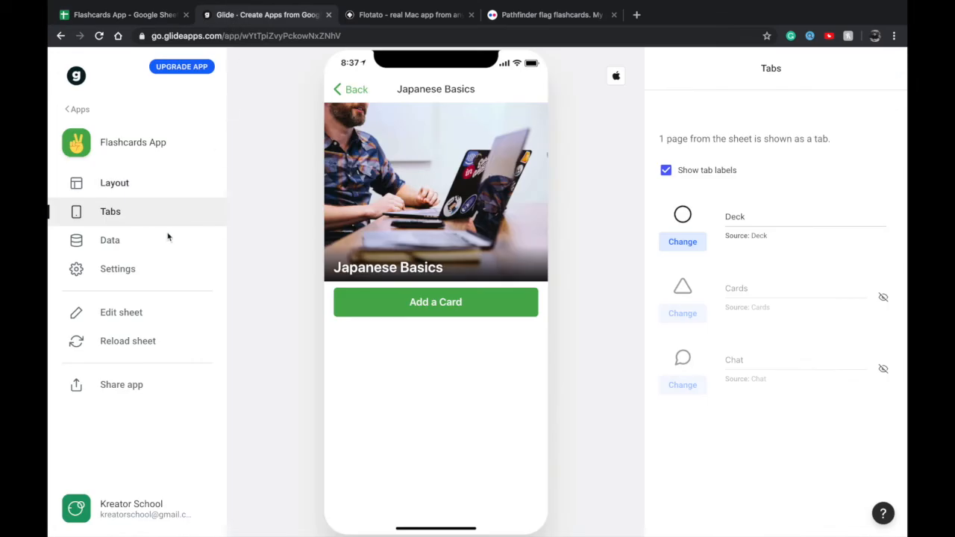
pyautogui.click(127, 341)
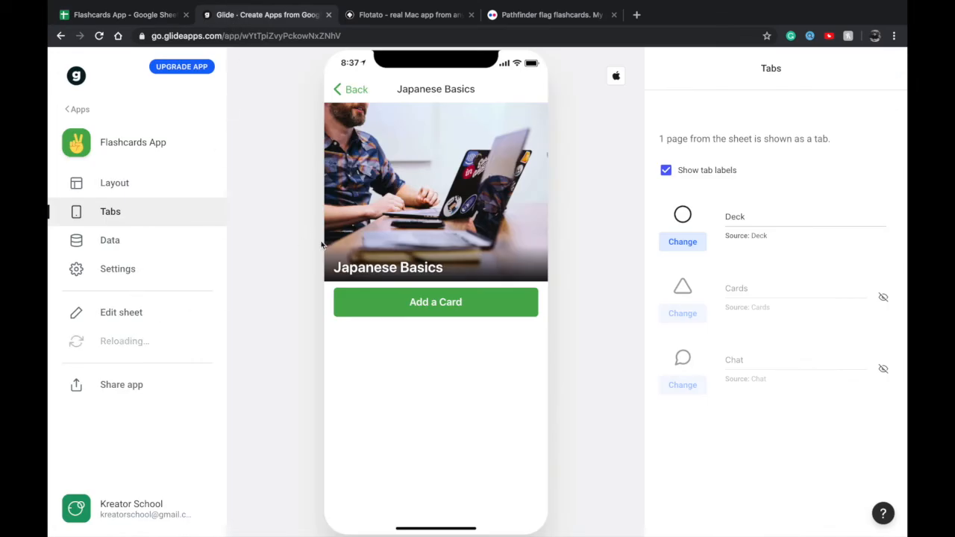
pyautogui.click(375, 398)
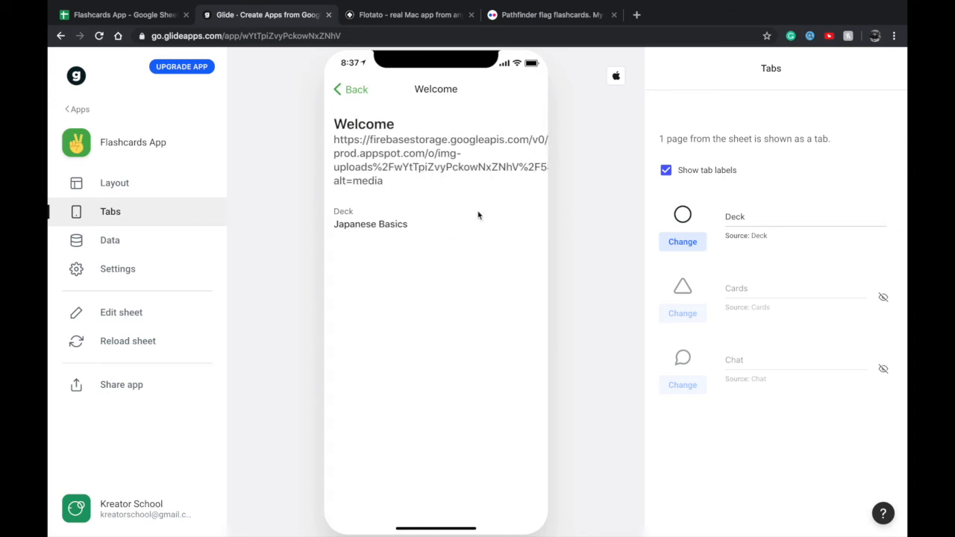
pyautogui.click(350, 95)
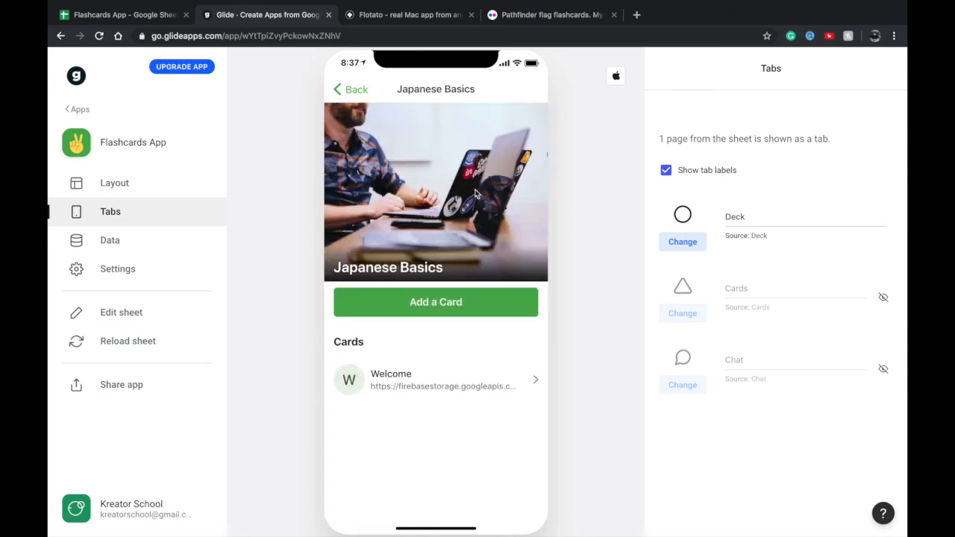
# Change the Cards Inline List on the Japanese Basics screen to the Gallery style
pyautogui.click(113, 188)
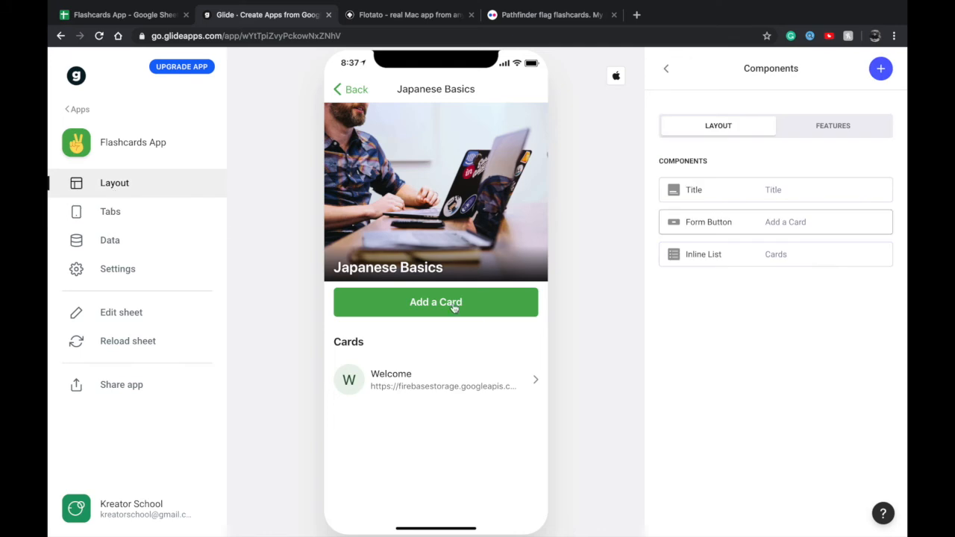
pyautogui.click(715, 257)
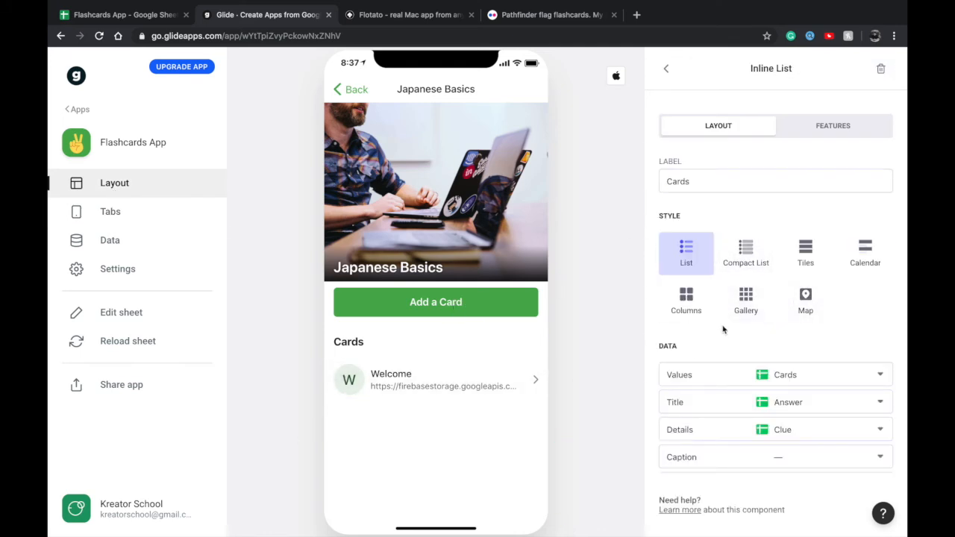
pyautogui.click(740, 307)
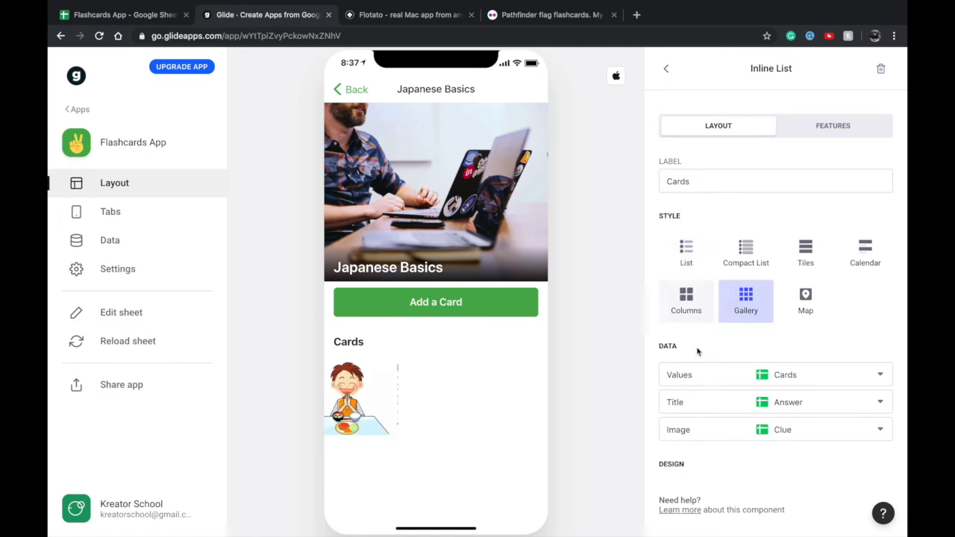
# Remove the Deck Basic Text from the Welcome card's screen and set the Title component's image to the Clue column
pyautogui.click(346, 386)
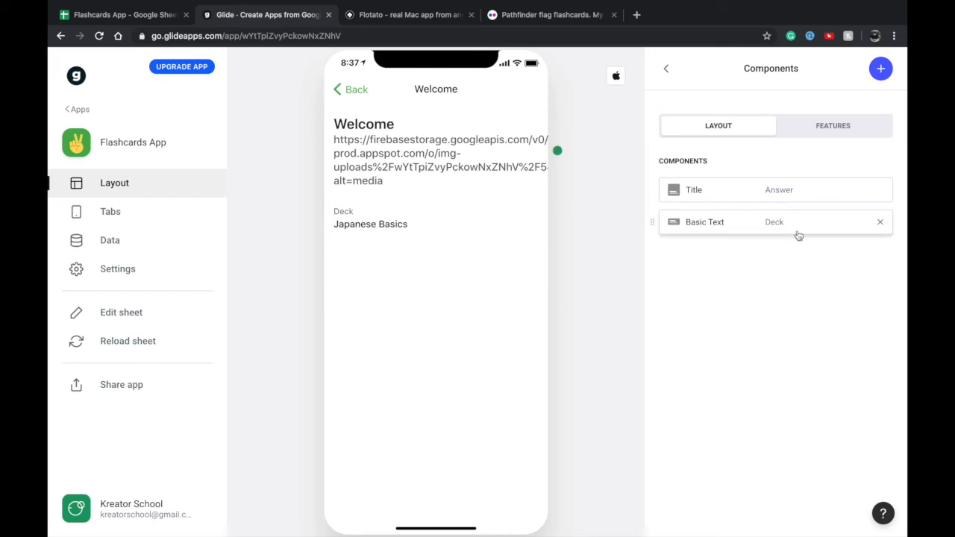
pyautogui.click(880, 222)
pyautogui.click(824, 198)
pyautogui.click(742, 228)
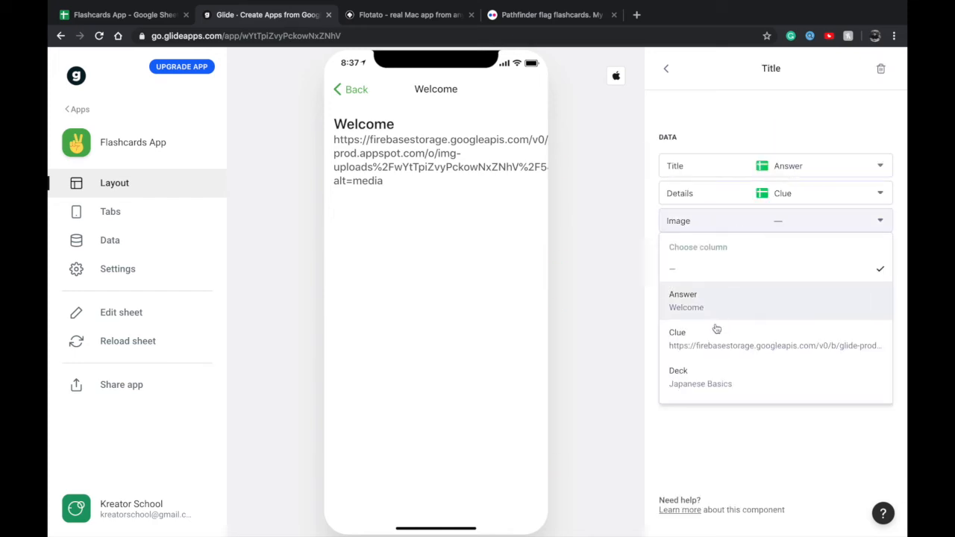
pyautogui.click(716, 345)
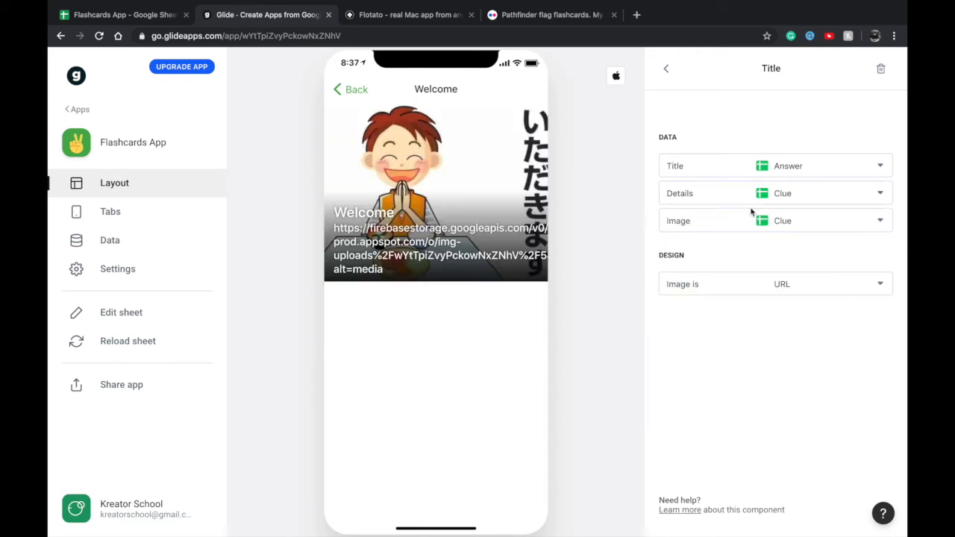
# Clear the Title component's Details column, and preview the card's screen from the deck's gallery
pyautogui.click(755, 200)
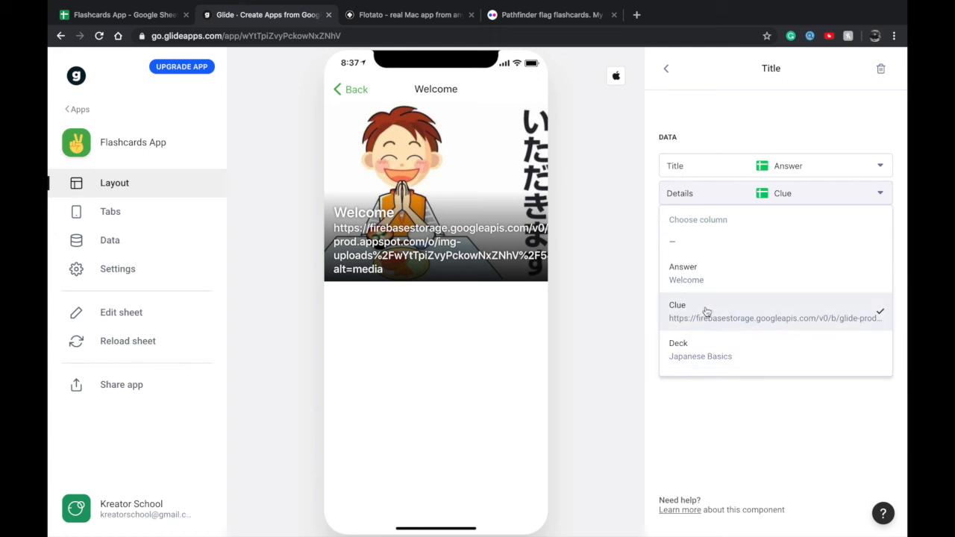
pyautogui.click(710, 255)
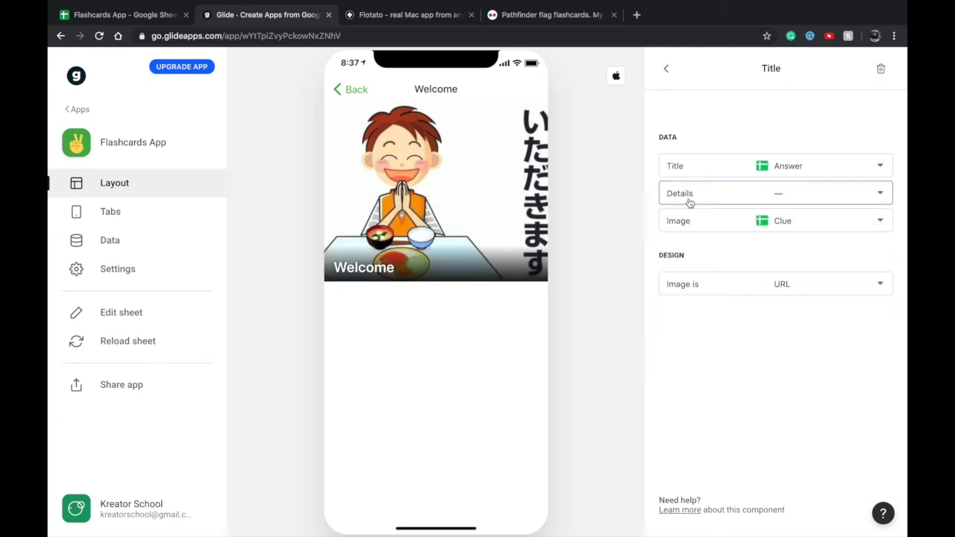
pyautogui.click(666, 69)
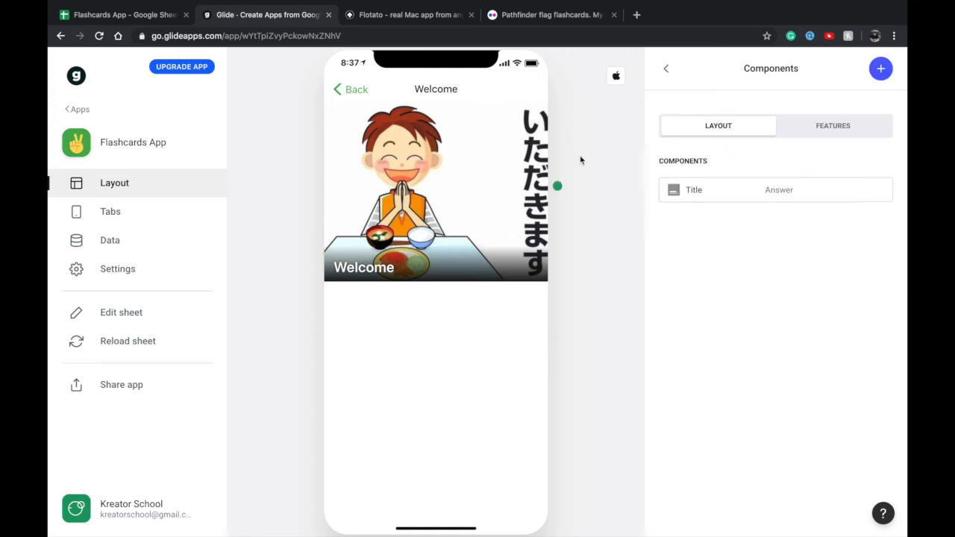
pyautogui.click(361, 91)
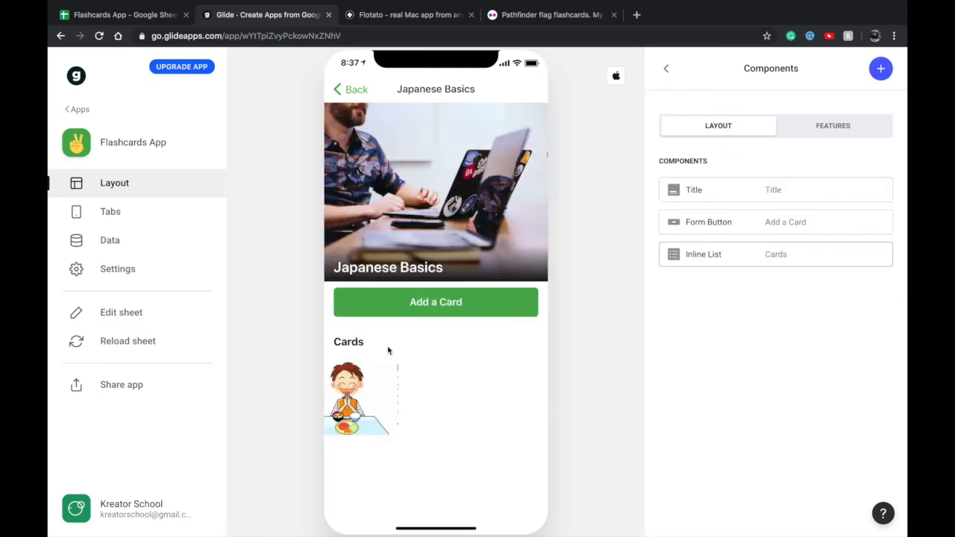
pyautogui.click(366, 376)
pyautogui.click(351, 87)
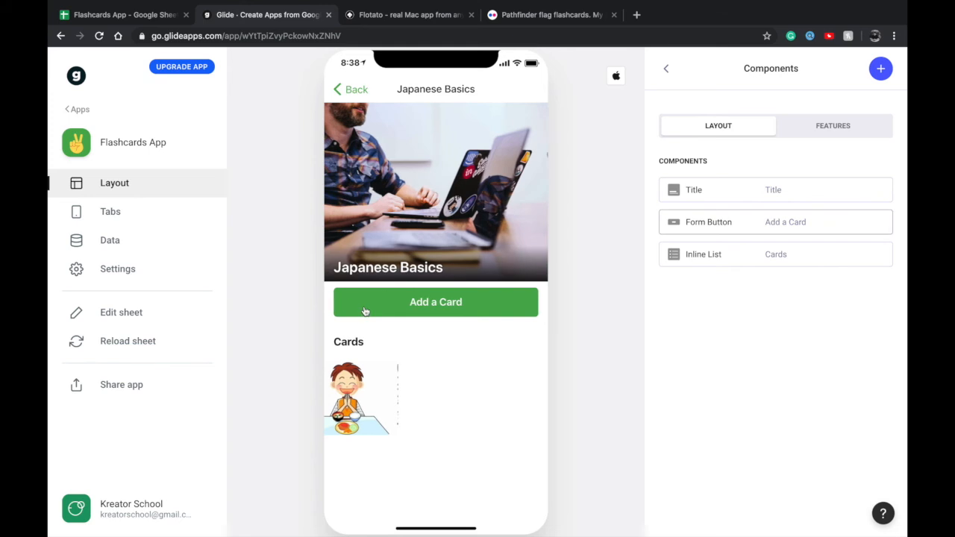
pyautogui.click(351, 307)
pyautogui.click(420, 139)
pyautogui.write('ag')
pyautogui.press('BackSpace')
pyautogui.press('BackSpace')
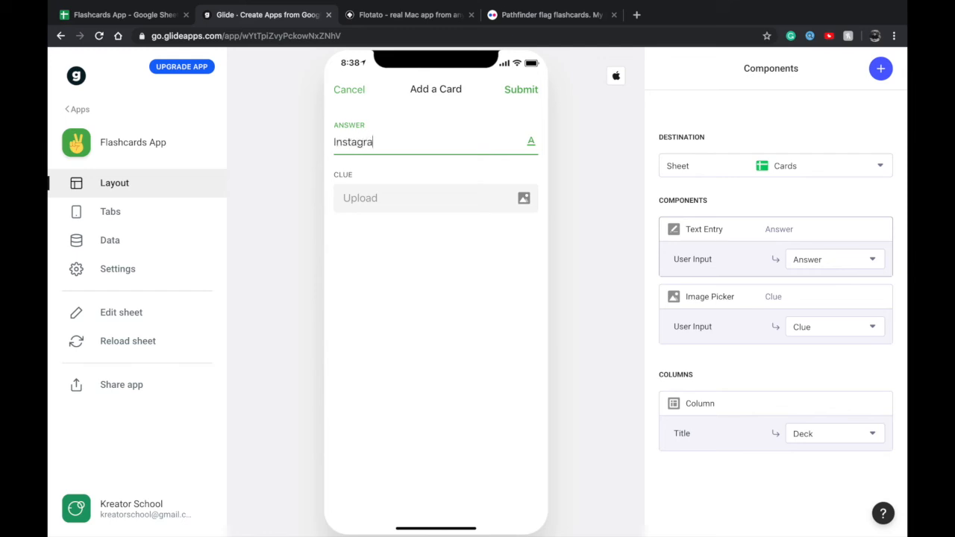
pyautogui.write('Instagram')
pyautogui.click(422, 195)
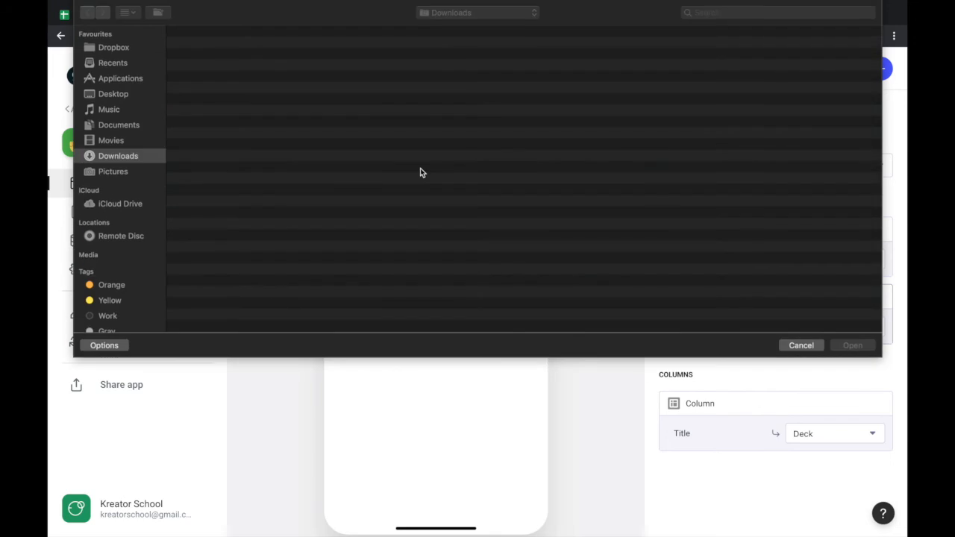
pyautogui.doubleClick(221, 116)
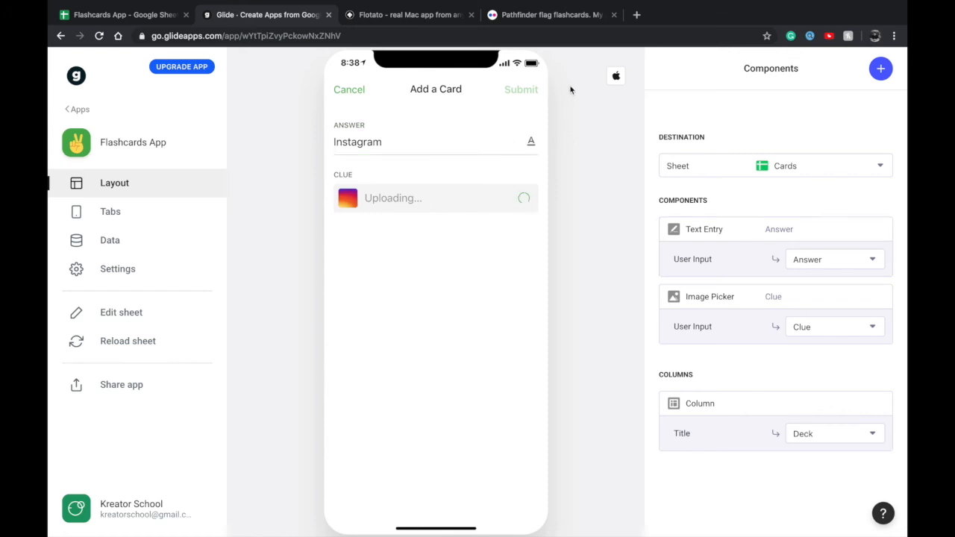
pyautogui.click(420, 153)
pyautogui.click(443, 115)
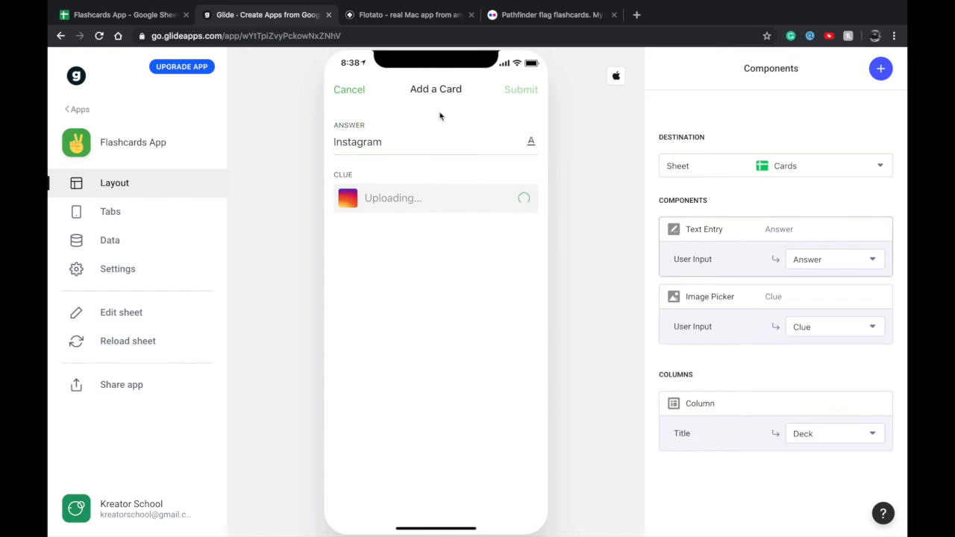
pyautogui.click(413, 139)
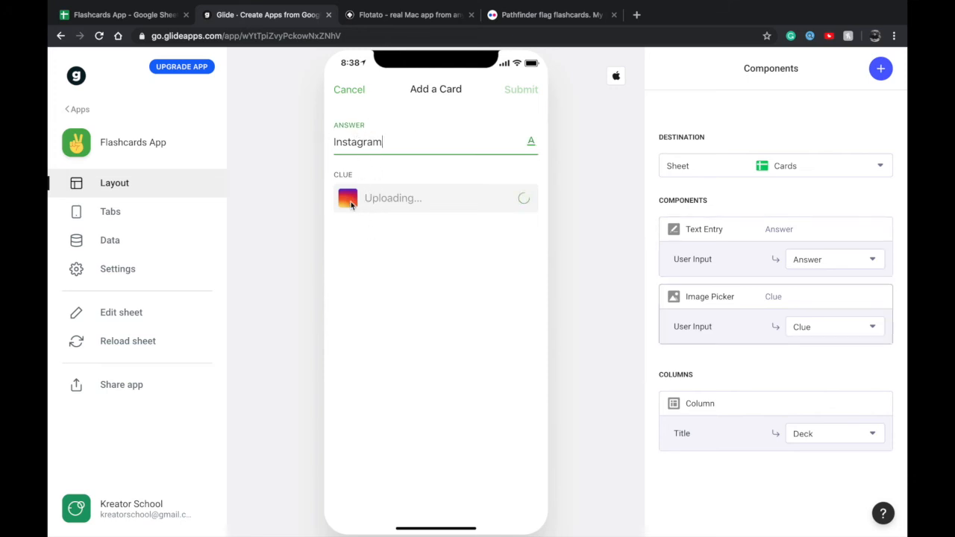
pyautogui.click(351, 93)
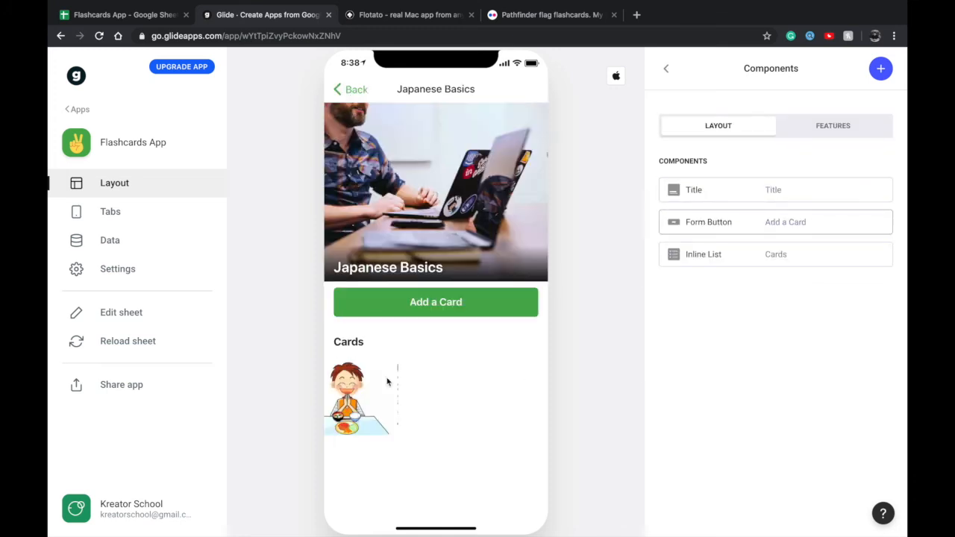
# Add a card to the Japanese Basics deck with the answer Mountains and the starry canyon Unsplash photo from Downloads as its clue
pyautogui.click(414, 297)
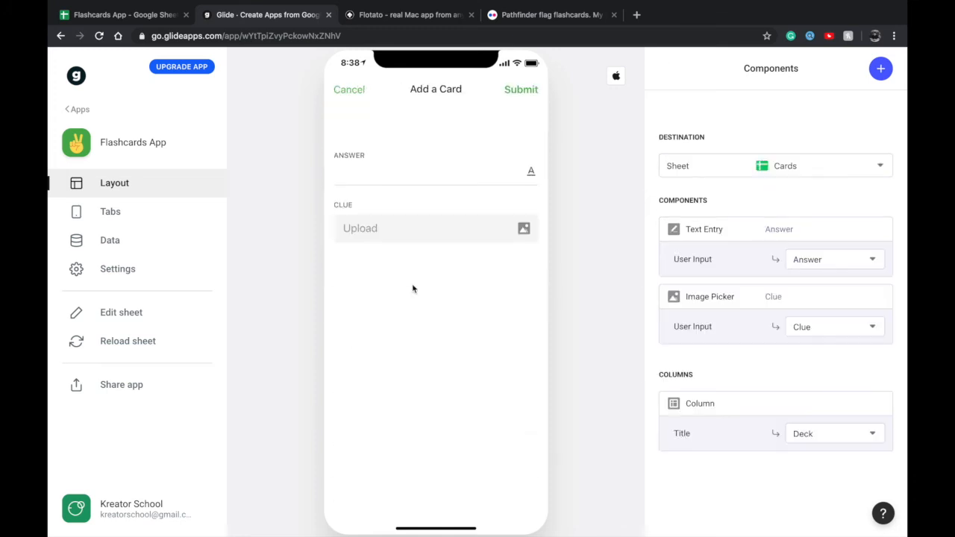
pyautogui.click(447, 214)
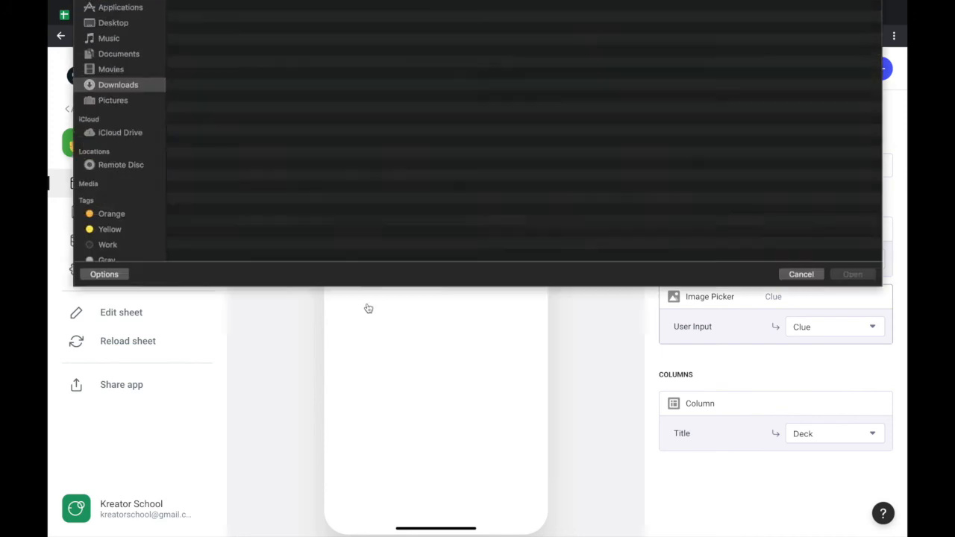
pyautogui.scroll(-3, 367, 304)
pyautogui.scroll(-5, 367, 304)
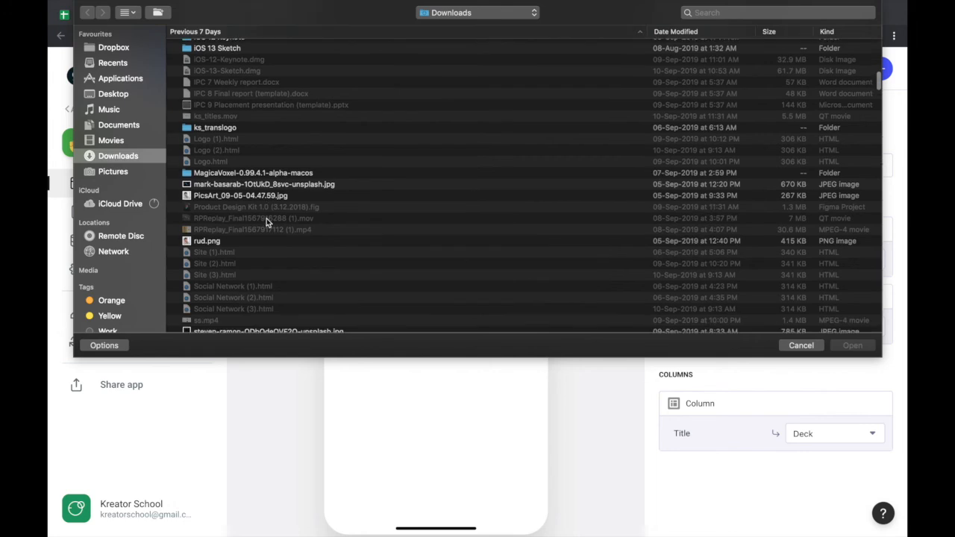
pyautogui.click(257, 195)
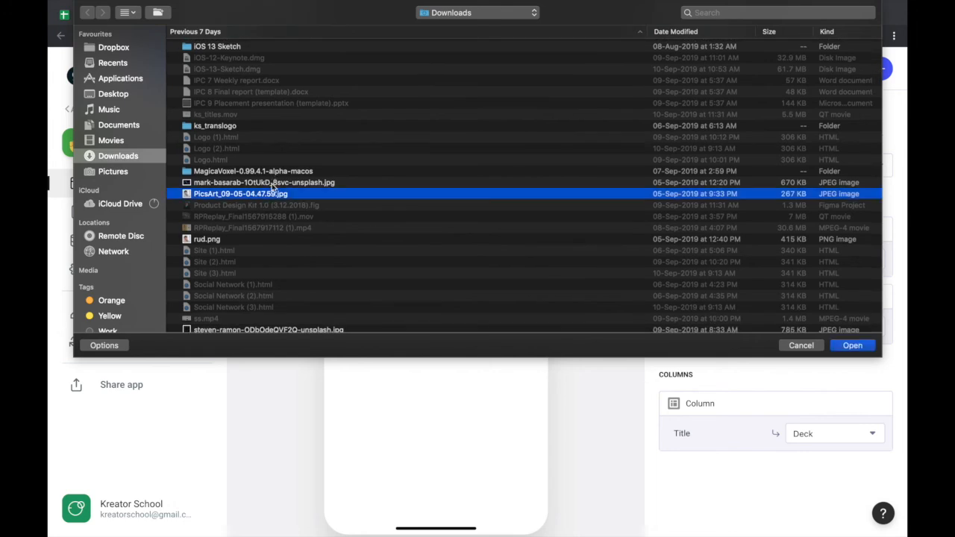
pyautogui.click(273, 183)
pyautogui.press('space')
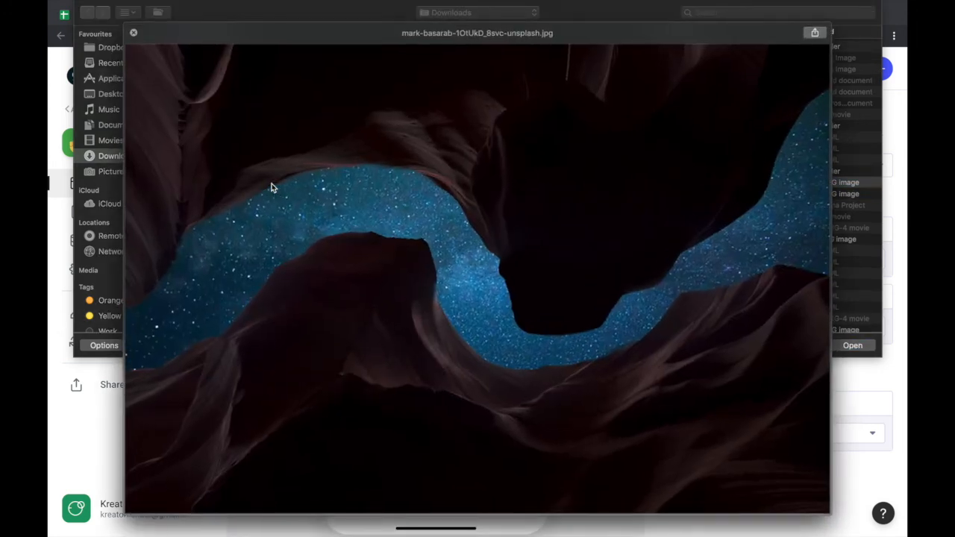
pyautogui.press('space')
pyautogui.press('Return')
pyautogui.click(376, 145)
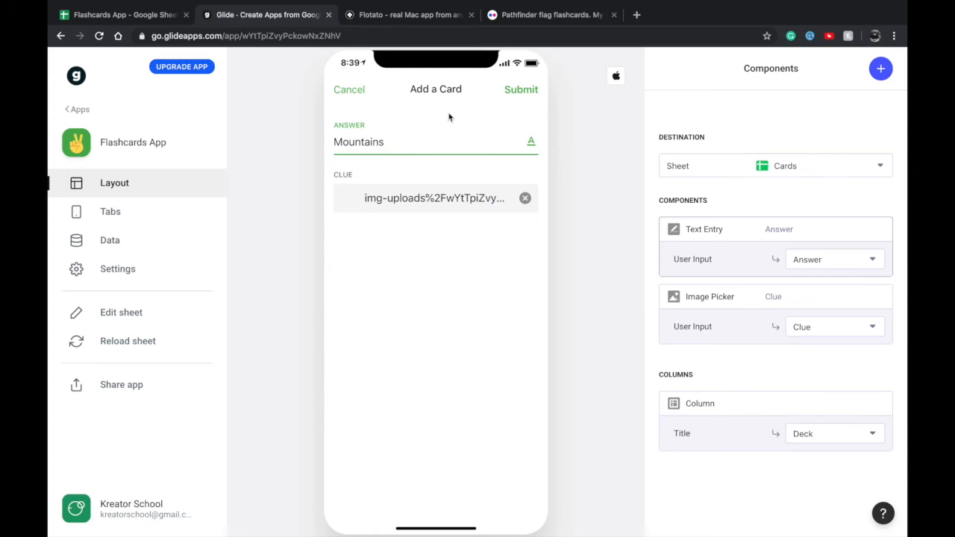
pyautogui.click(508, 90)
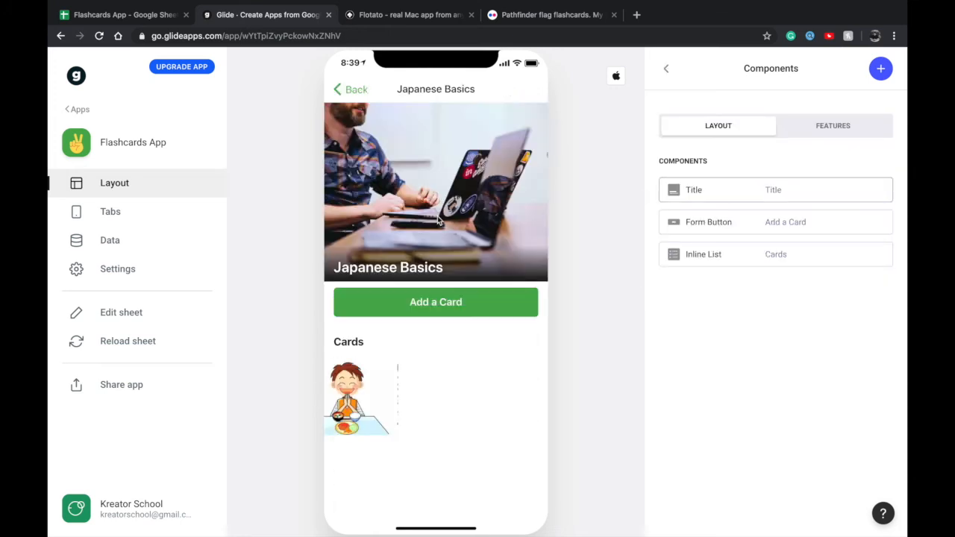
# Preview the Mountains card from the Japanese Basics gallery and return to the Deck list
pyautogui.click(435, 424)
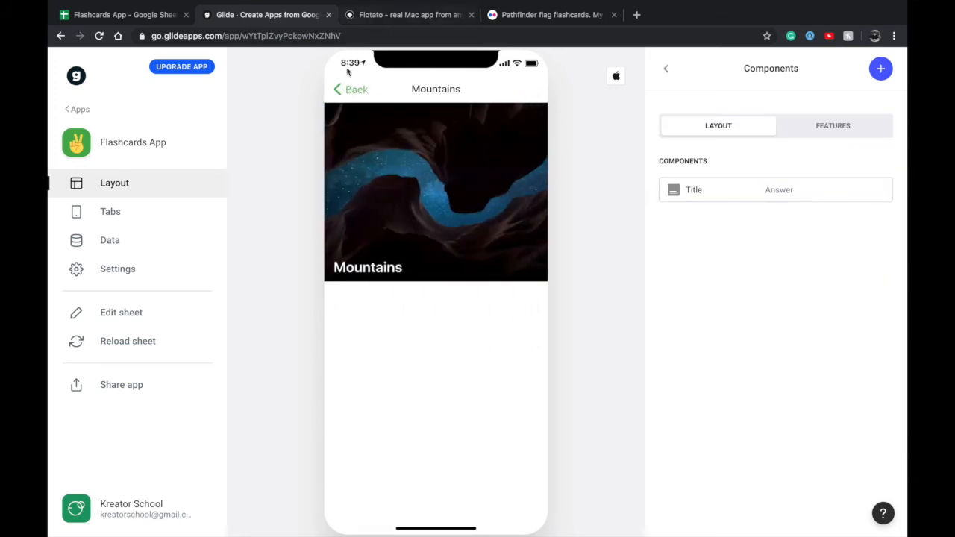
pyautogui.click(353, 91)
pyautogui.click(354, 93)
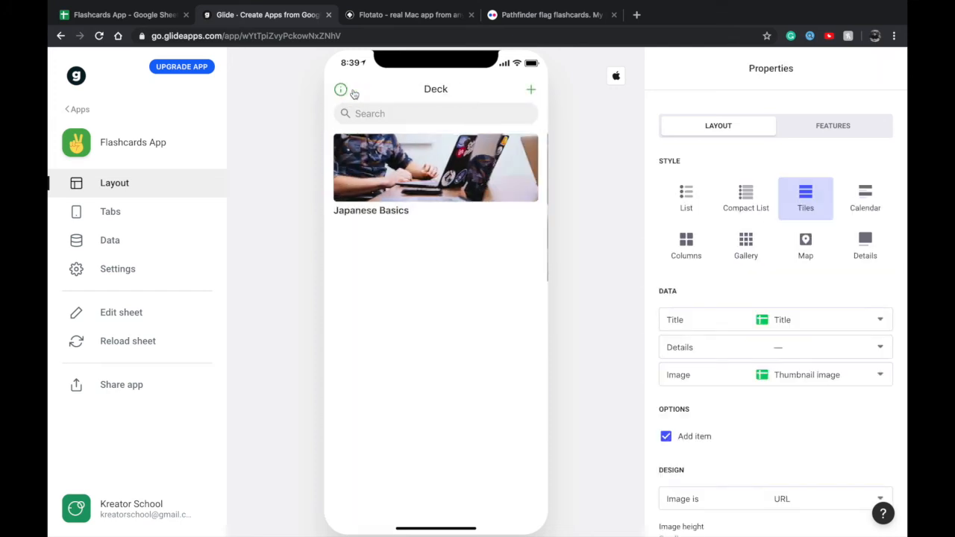
# Start a new item in the Deck list and title it Tech
pyautogui.click(531, 90)
pyautogui.click(437, 153)
pyautogui.write('dfgdg')
pyautogui.click(410, 198)
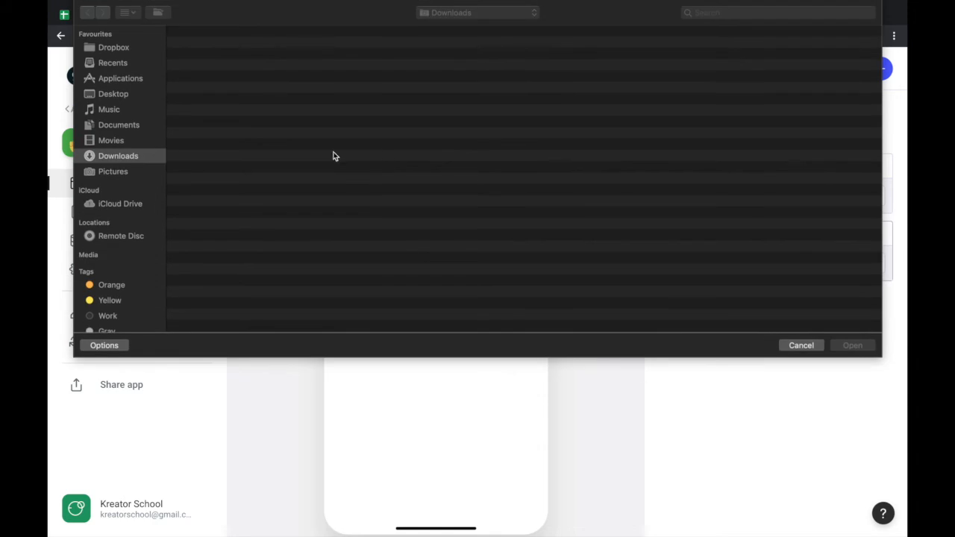
pyautogui.press('Escape')
pyautogui.doubleClick(422, 144)
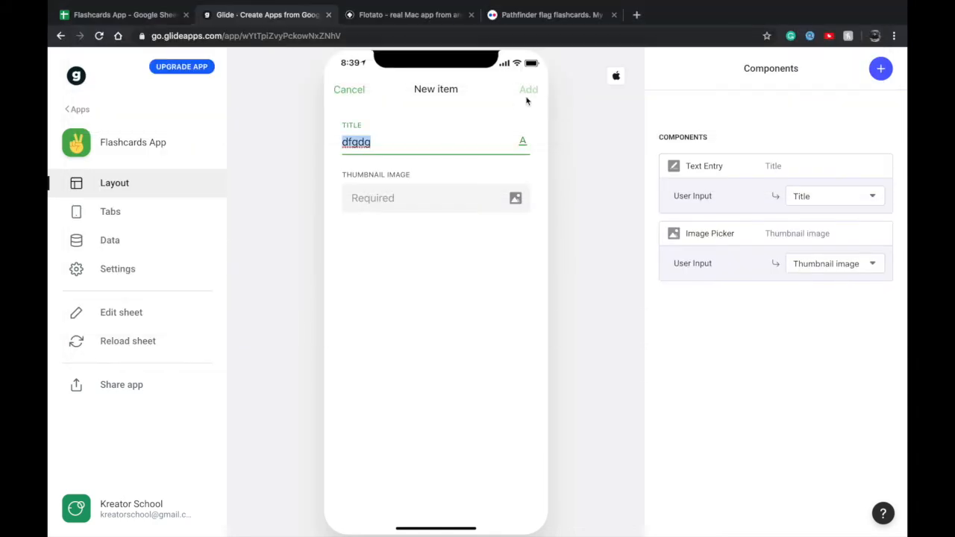
pyautogui.write('Tech')
# Upload the dark Unsplash photo of glowing square frames from Downloads as the Tech deck's thumbnail image and add the deck
pyautogui.click(460, 192)
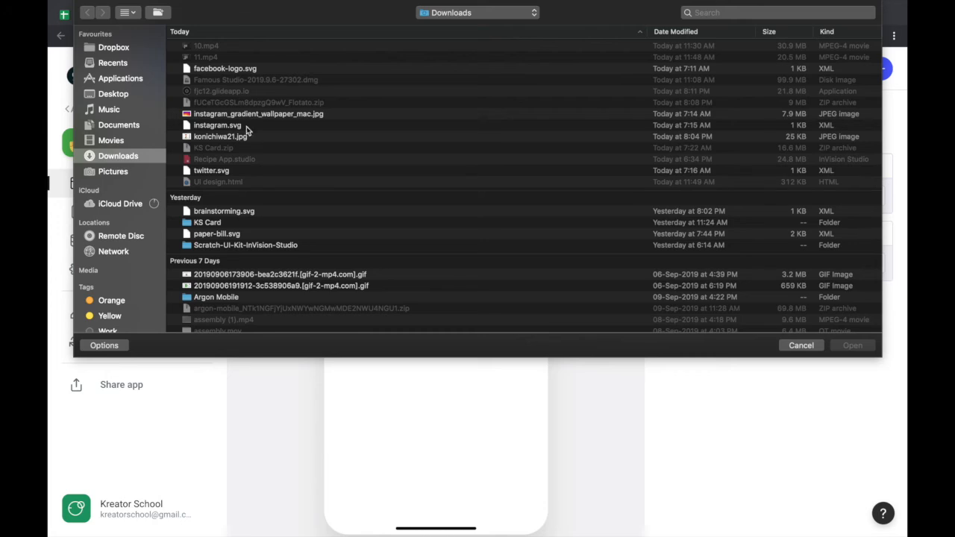
pyautogui.scroll(-5, 233, 153)
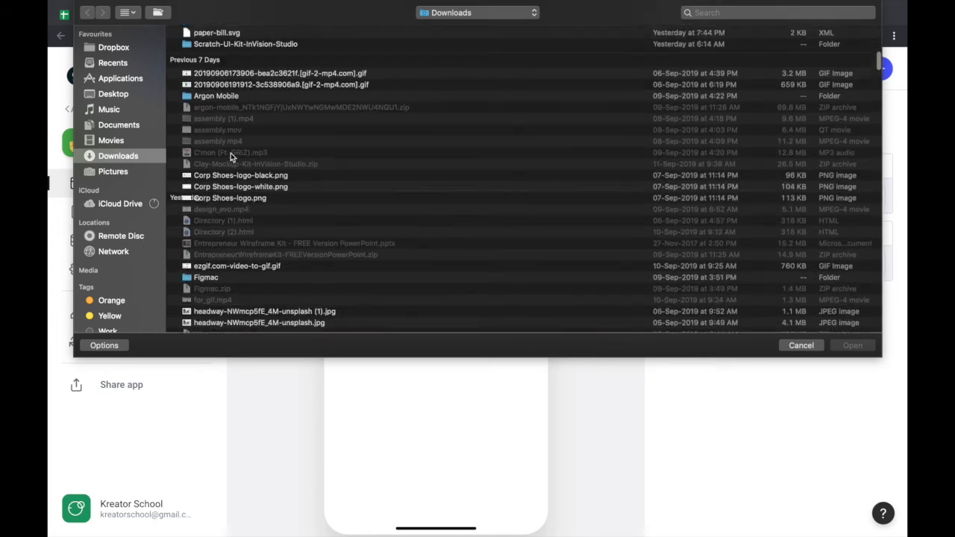
pyautogui.scroll(-5, 218, 233)
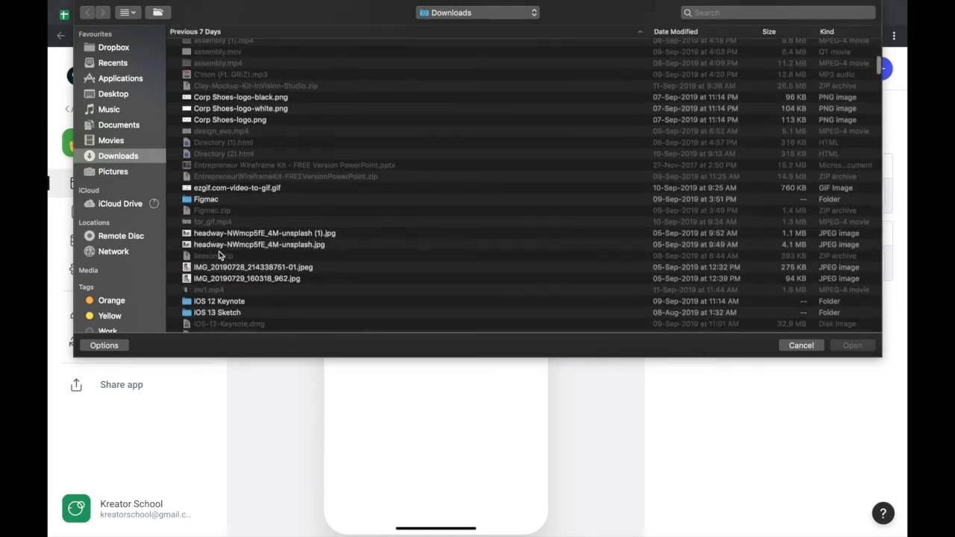
pyautogui.scroll(-10, 219, 253)
pyautogui.click(213, 226)
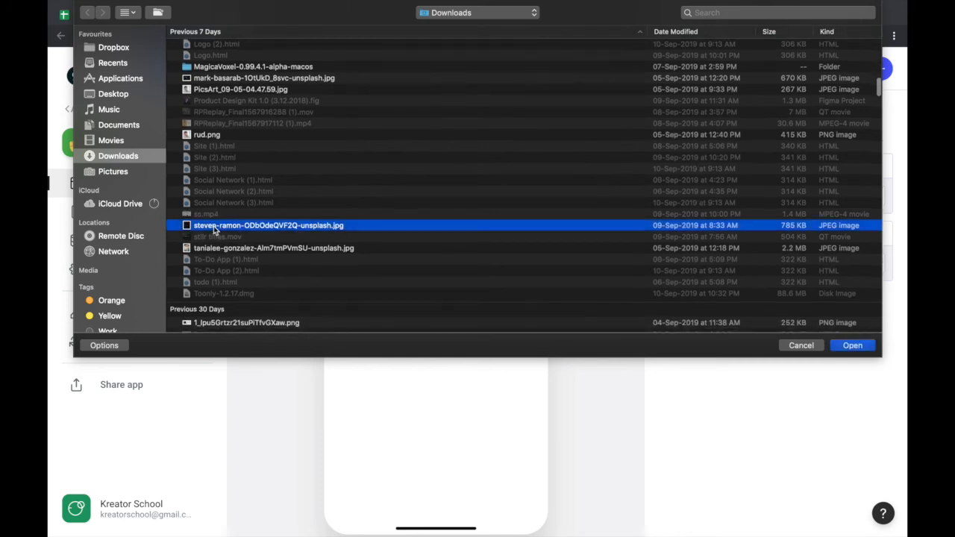
pyautogui.press('space')
pyautogui.press('space')
pyautogui.press('Return')
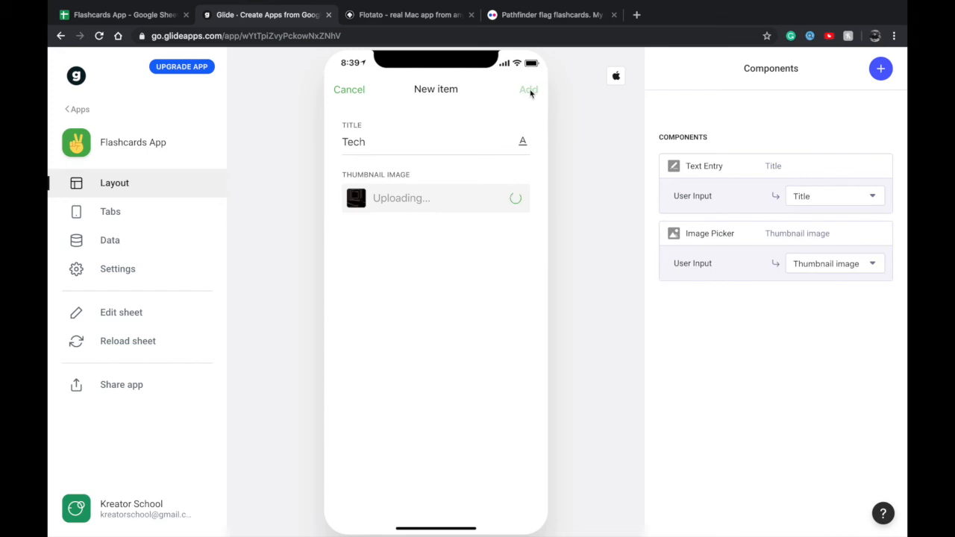
pyautogui.click(529, 91)
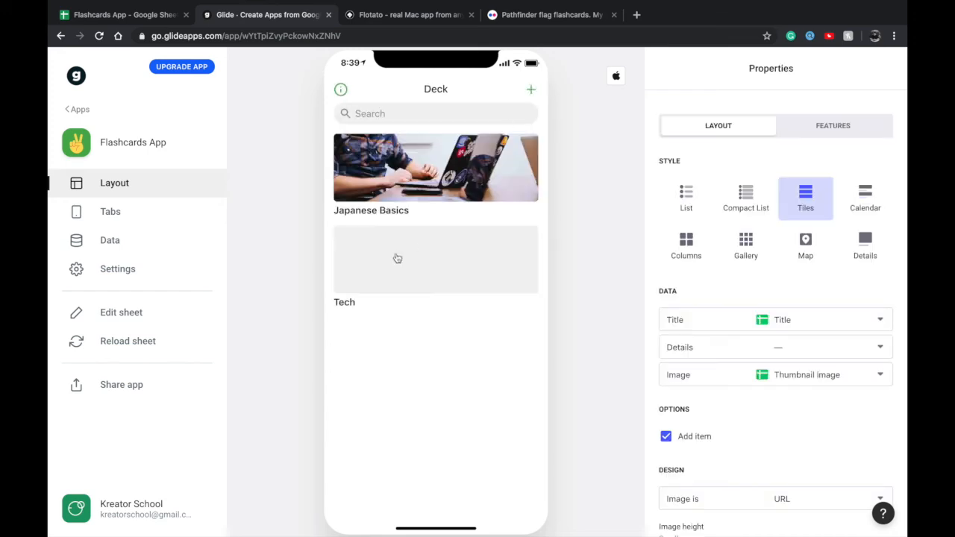
# Preview the Tech deck's screen and its Add a Card form, and leave the form without submitting a card
pyautogui.click(427, 261)
pyautogui.click(433, 302)
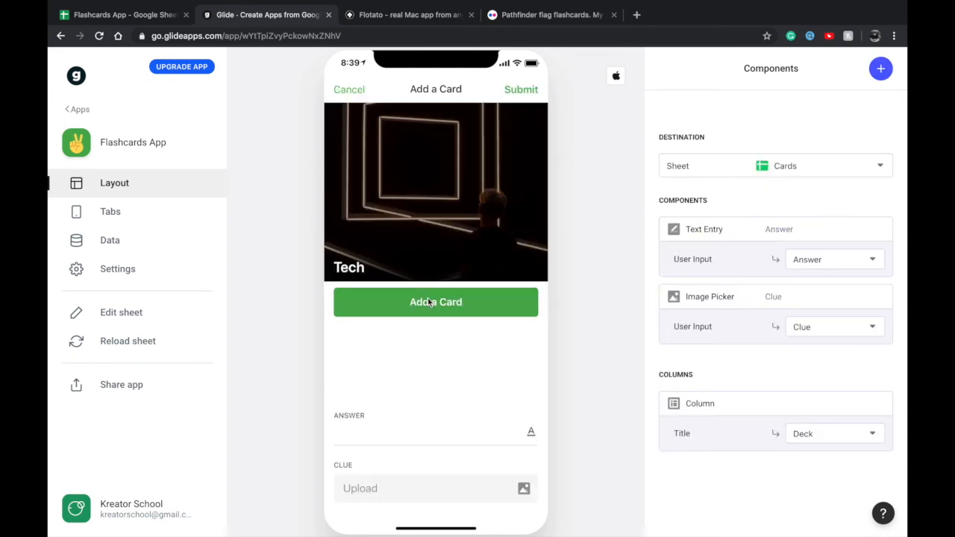
pyautogui.click(467, 145)
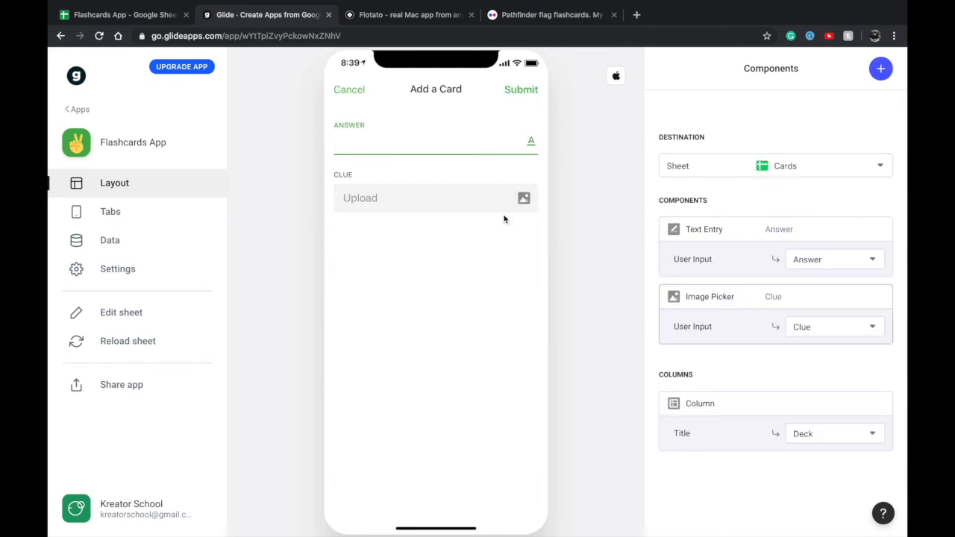
pyautogui.click(348, 93)
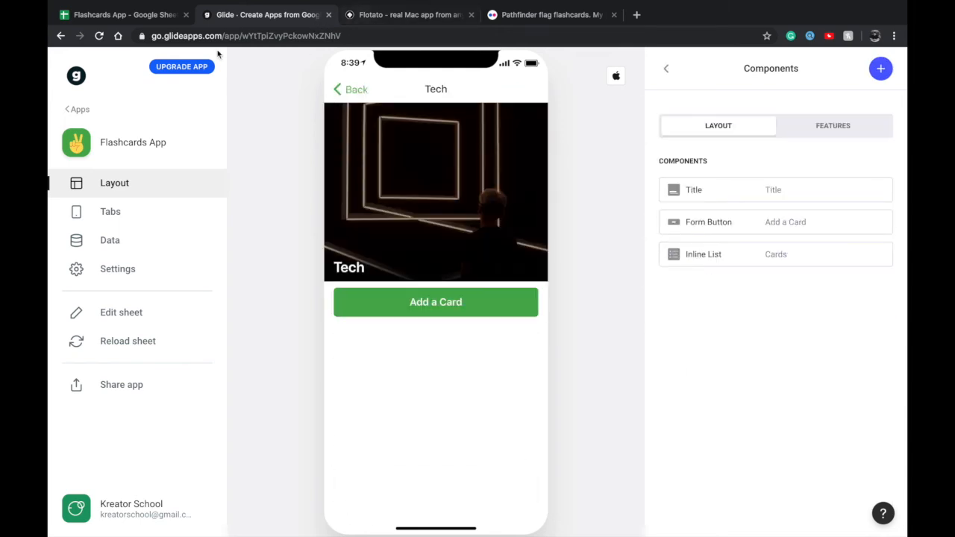
# Switch to the Flashcards App spreadsheet in Google Sheets and check the Tech row on the Deck sheet
pyautogui.click(138, 18)
pyautogui.click(208, 186)
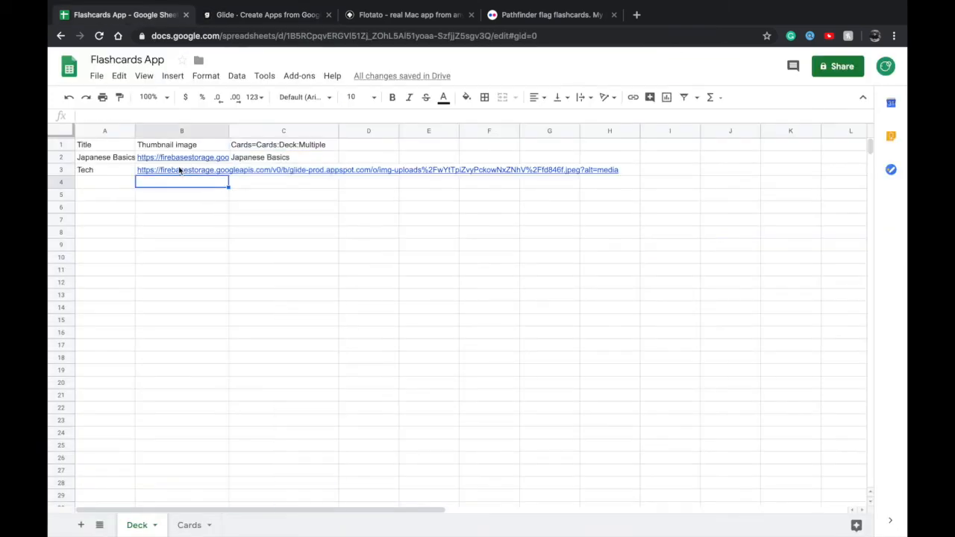
pyautogui.click(280, 173)
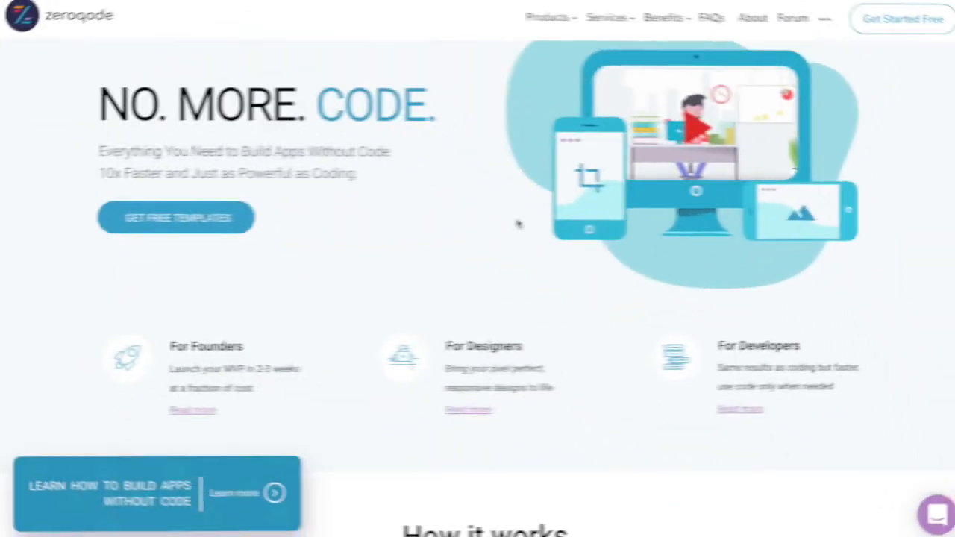
# Examine the codeless app templates, other products, testimonials and development services on the Zeroqode website
pyautogui.scroll(-2, 509, 223)
pyautogui.scroll(-2, 510, 223)
pyautogui.scroll(-5, 510, 223)
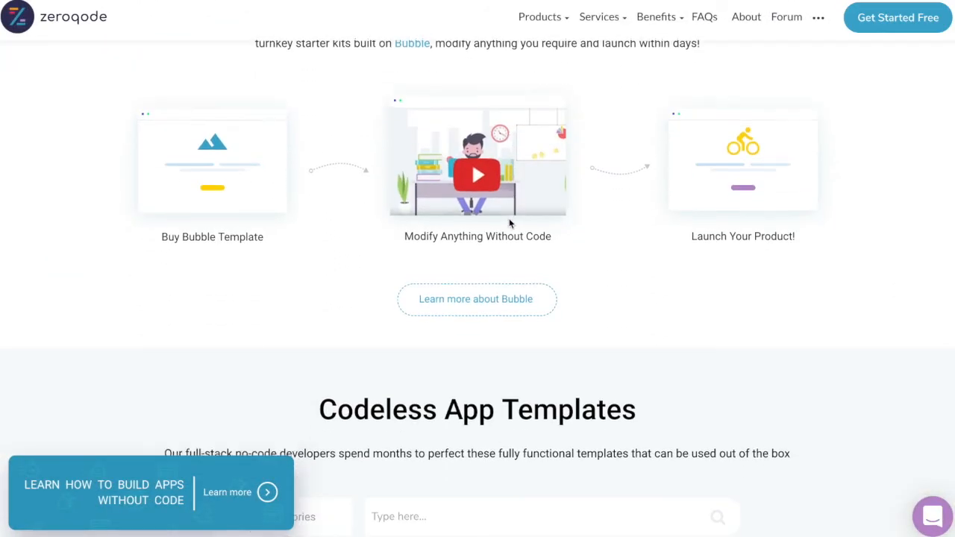
pyautogui.scroll(-6, 510, 223)
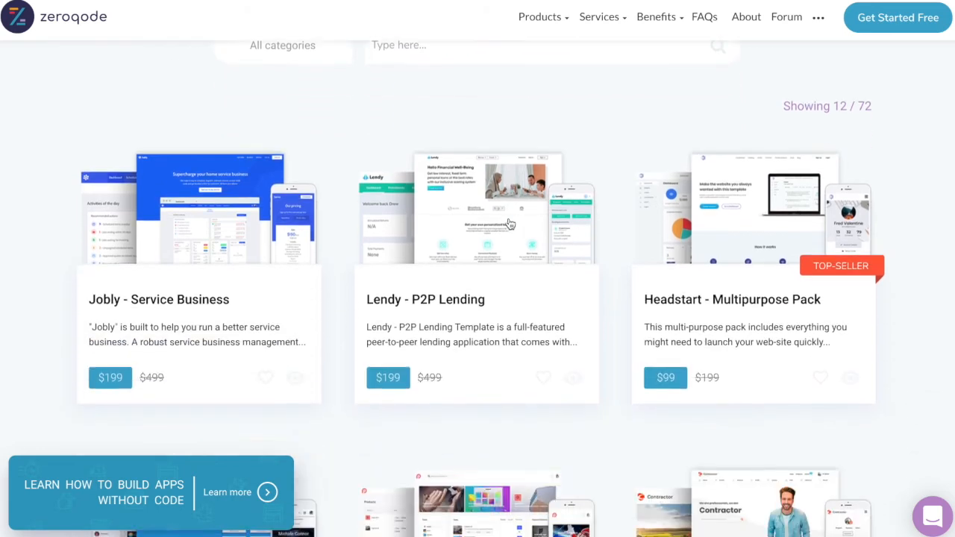
pyautogui.scroll(-7, 510, 223)
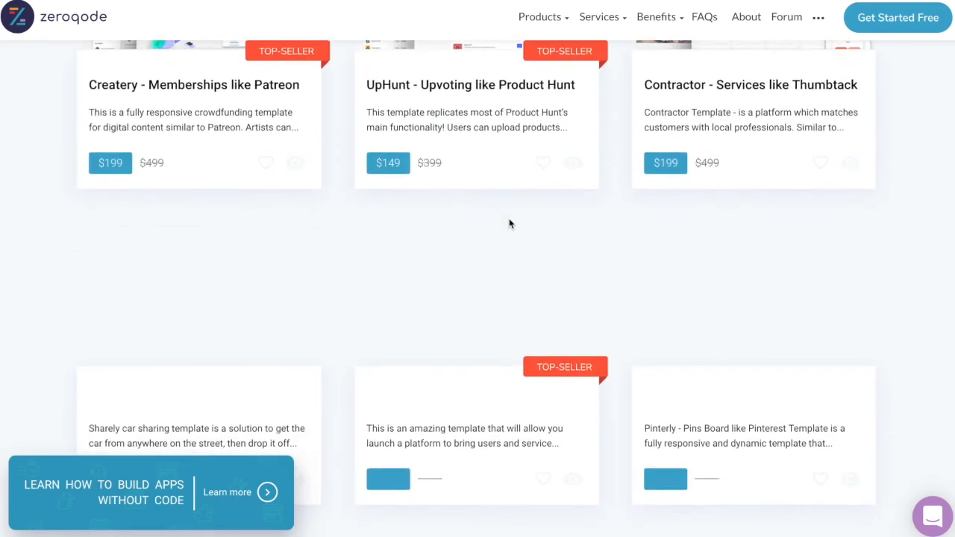
pyautogui.scroll(-6, 509, 223)
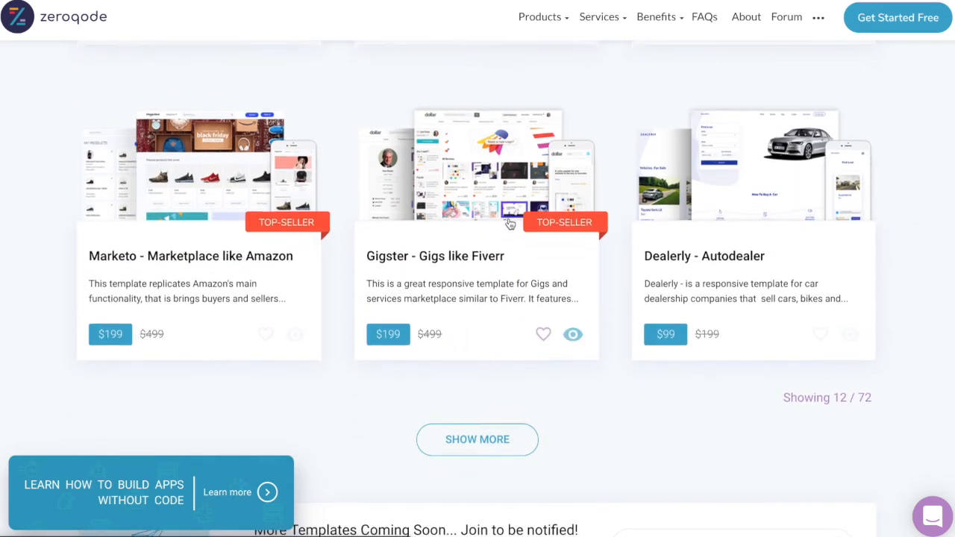
pyautogui.scroll(-7, 510, 224)
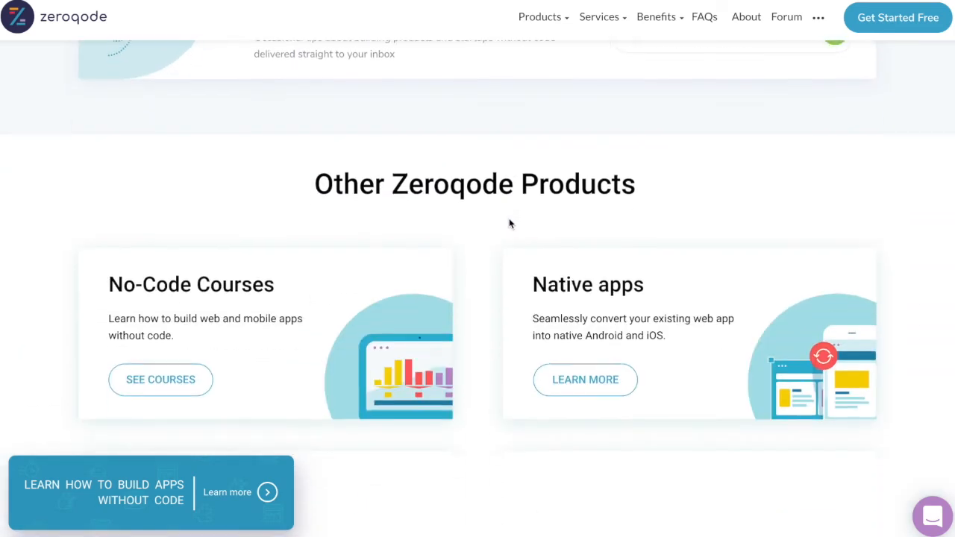
pyautogui.scroll(-13, 510, 224)
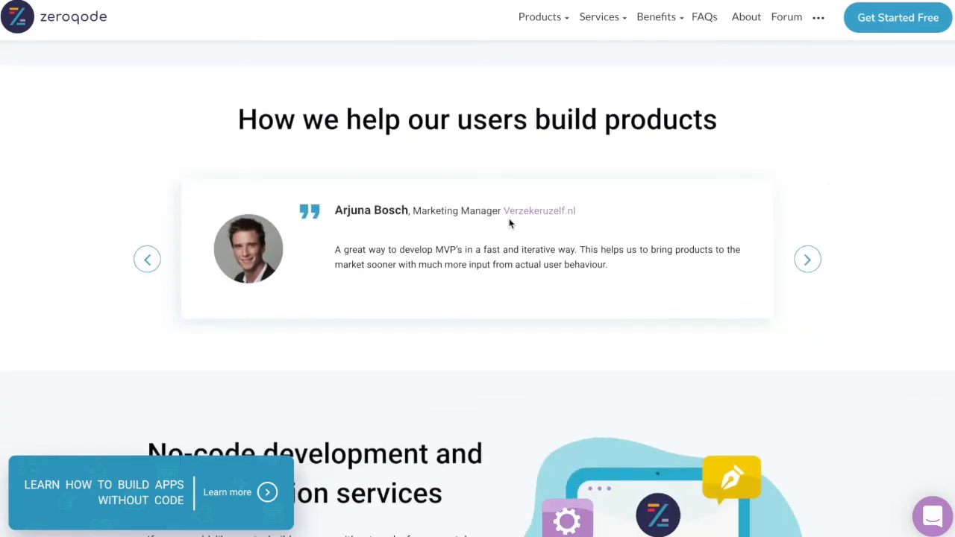
pyautogui.scroll(-3, 510, 220)
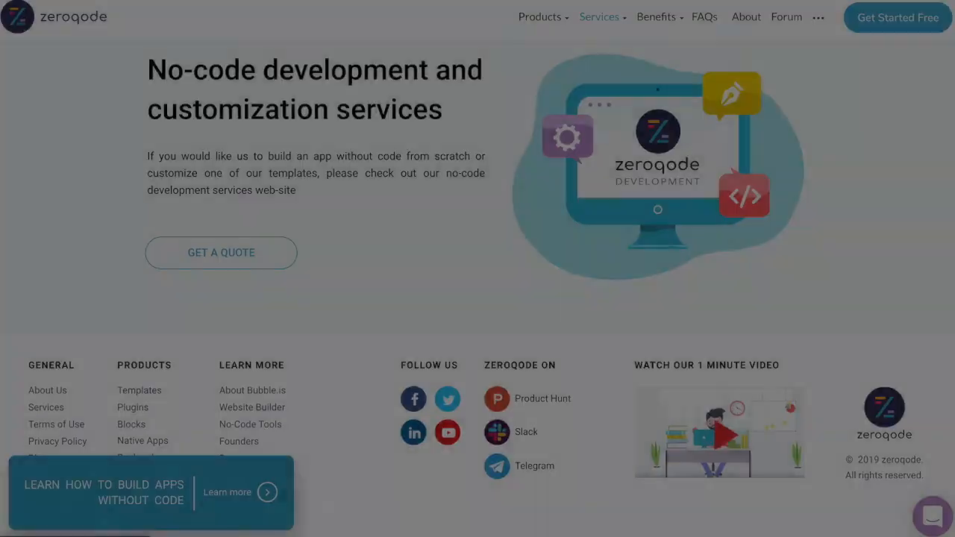
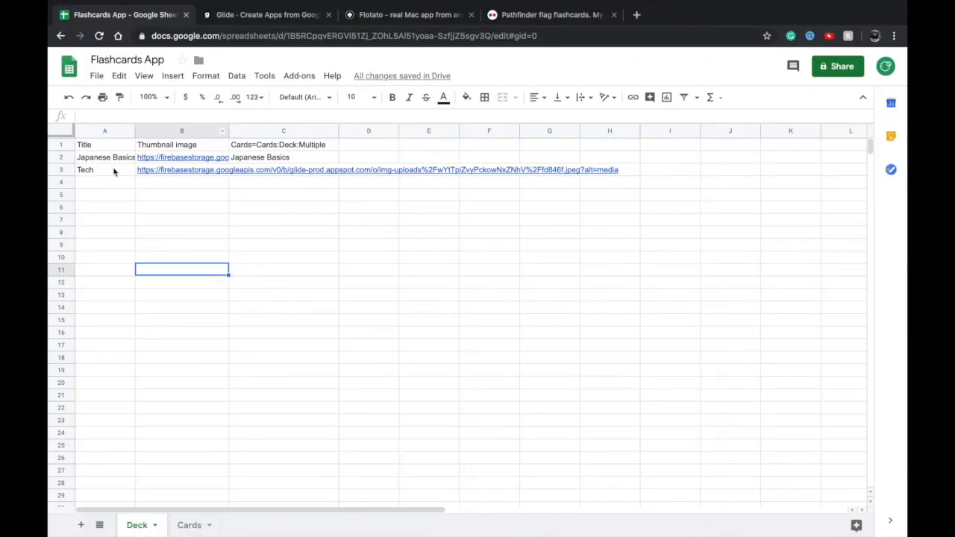
# Copy the Tech title into the Cards relation column of its Deck sheet row, and reload the sheet in Glide
pyautogui.click(114, 171)
pyautogui.click(256, 171)
pyautogui.write('Tech')
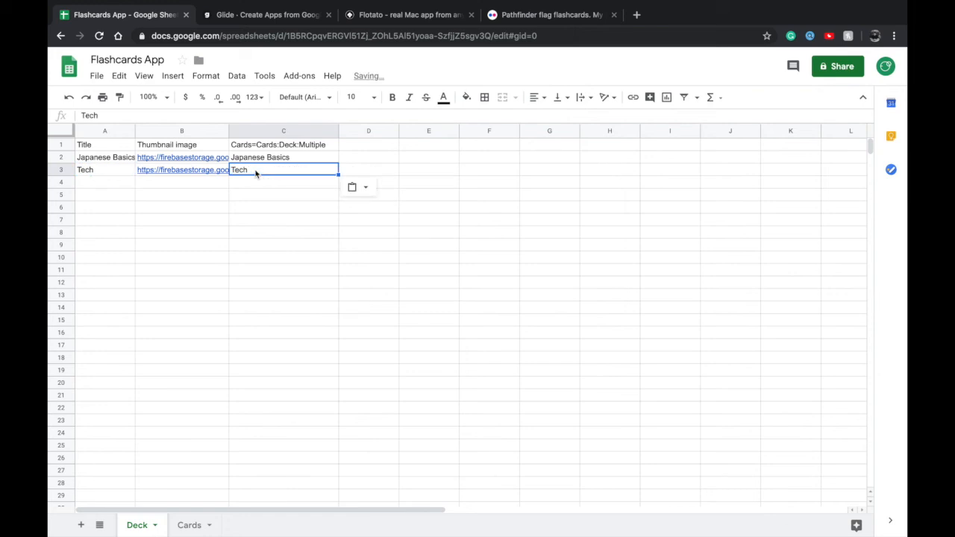
pyautogui.click(260, 188)
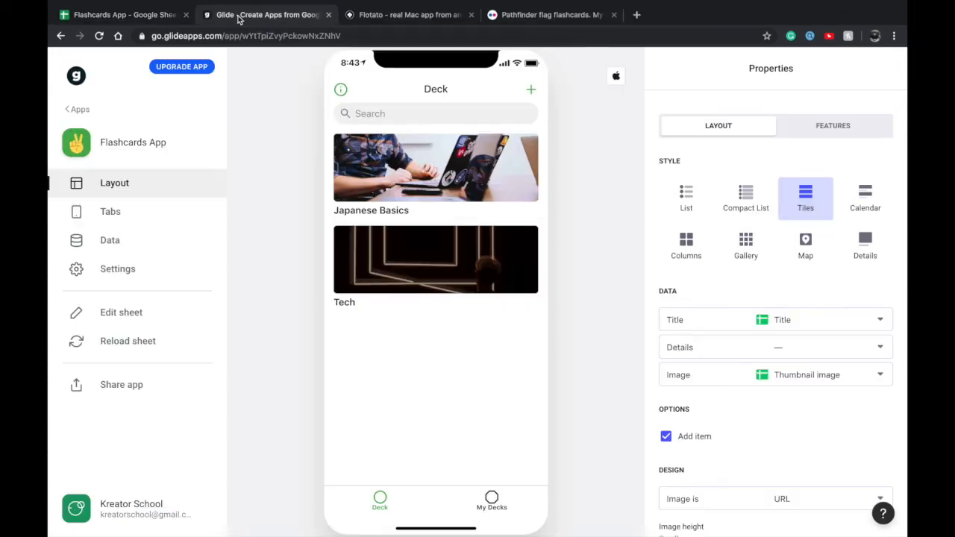
pyautogui.click(247, 14)
pyautogui.click(126, 335)
# Add a card with the text "DFGDGDF" to the Tech deck
pyautogui.click(392, 271)
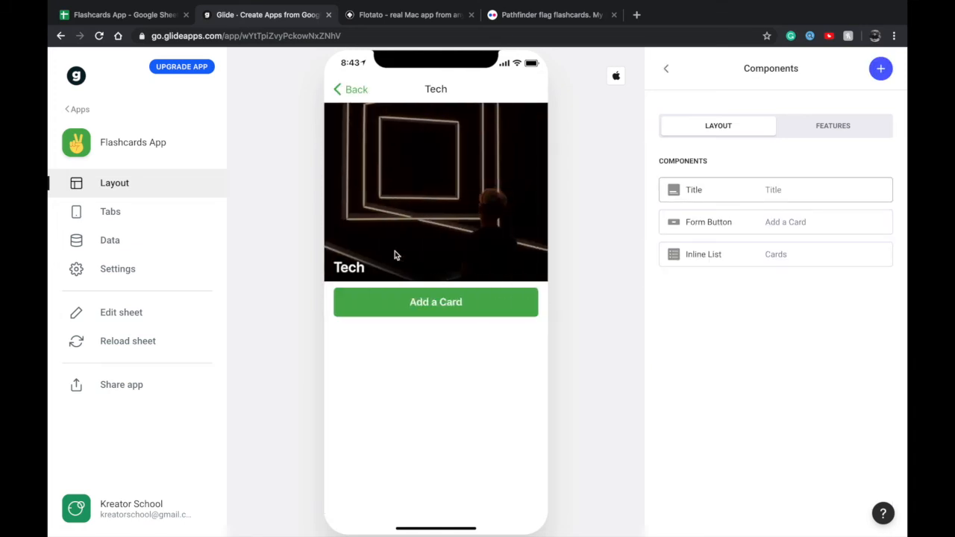
pyautogui.click(406, 301)
pyautogui.click(481, 144)
pyautogui.write('DFGDFDF')
pyautogui.click(520, 91)
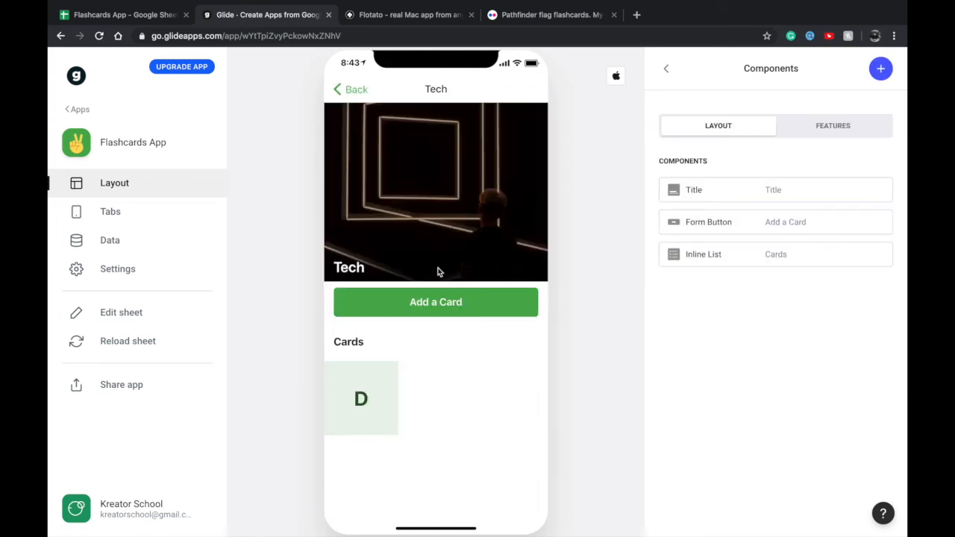
# Preview the new card in the Tech deck and return to the deck list
pyautogui.click(378, 384)
pyautogui.click(352, 100)
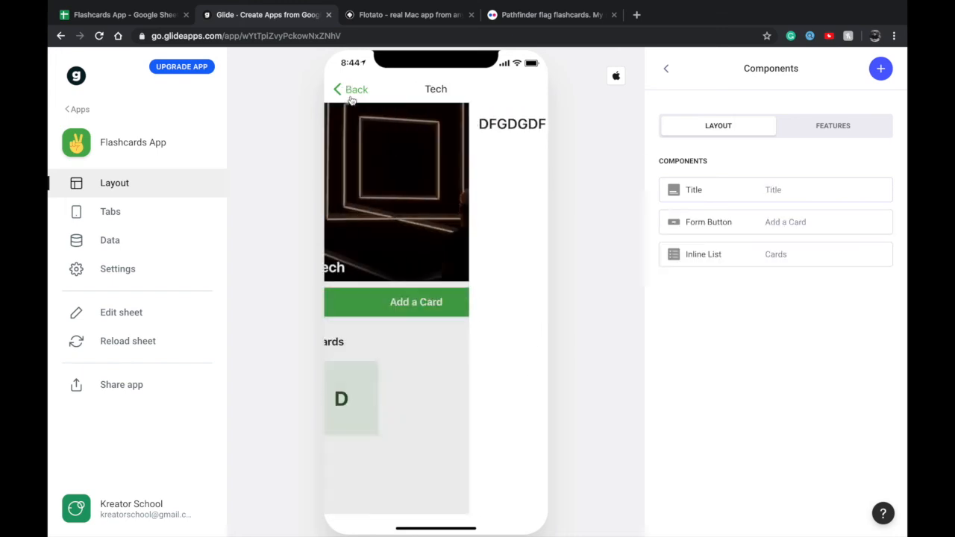
pyautogui.click(361, 397)
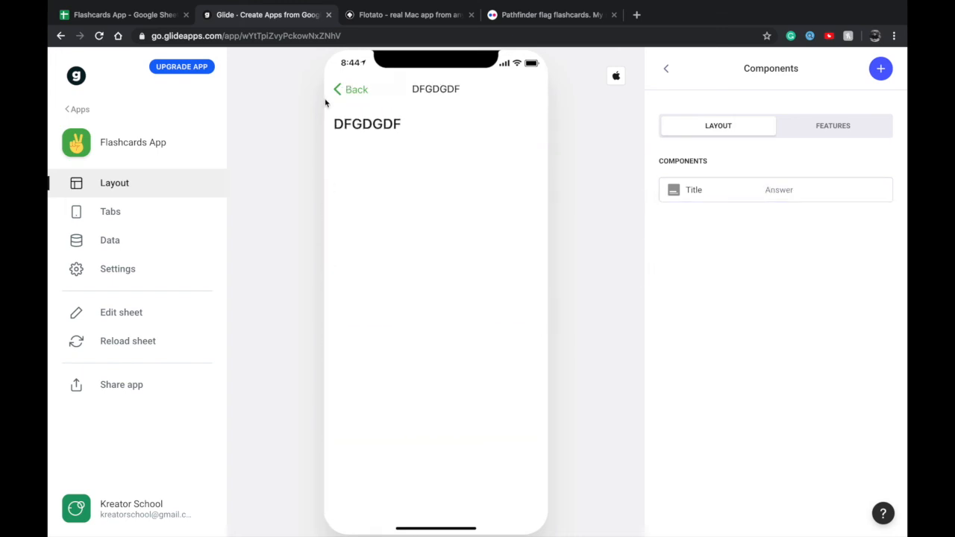
pyautogui.click(348, 91)
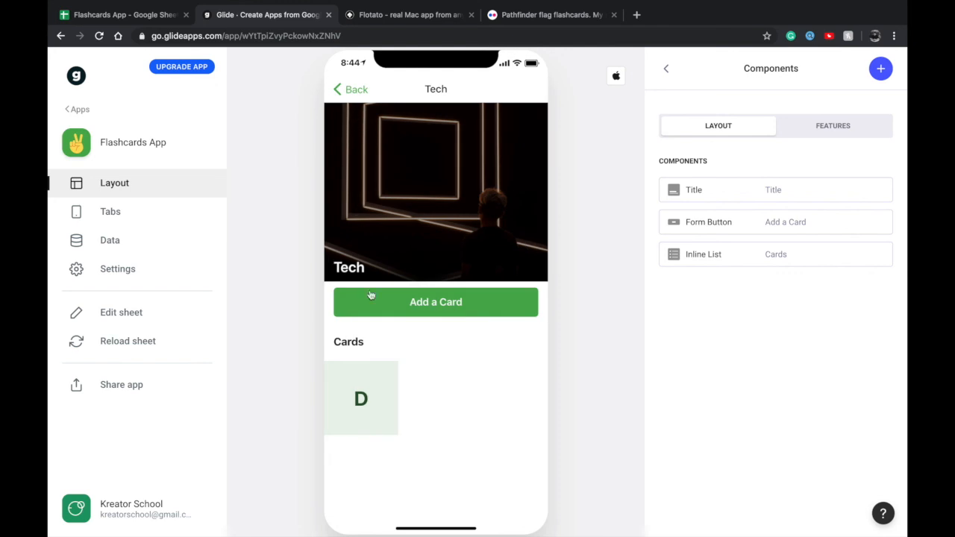
pyautogui.click(355, 92)
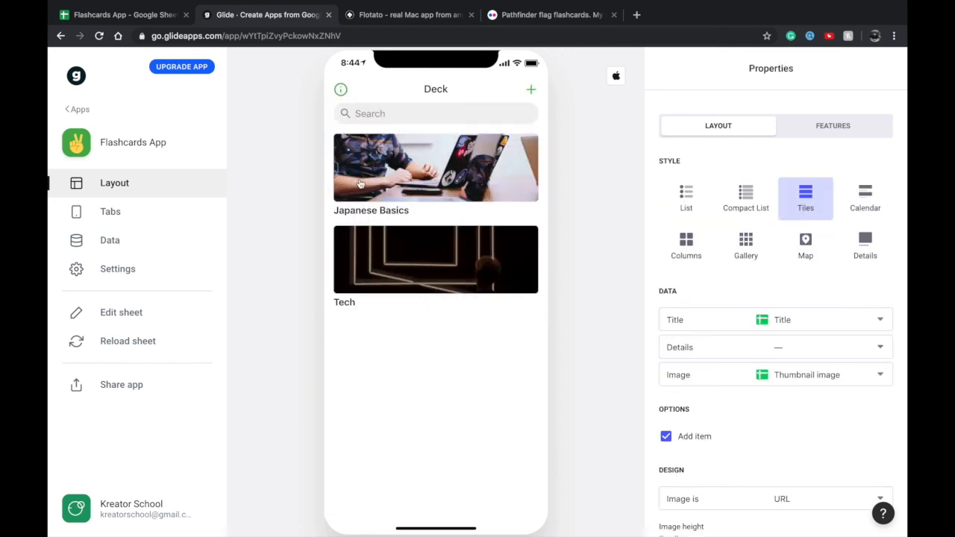
# Try the teal accent color with the Bold, Pure Black and Pure White themes in the app's settings
pyautogui.click(77, 269)
pyautogui.click(758, 212)
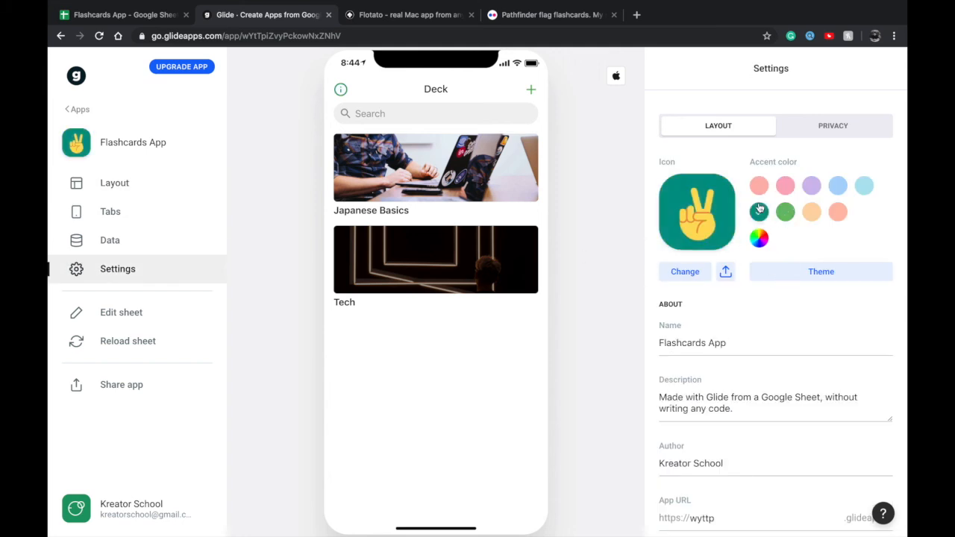
pyautogui.click(781, 274)
pyautogui.click(768, 351)
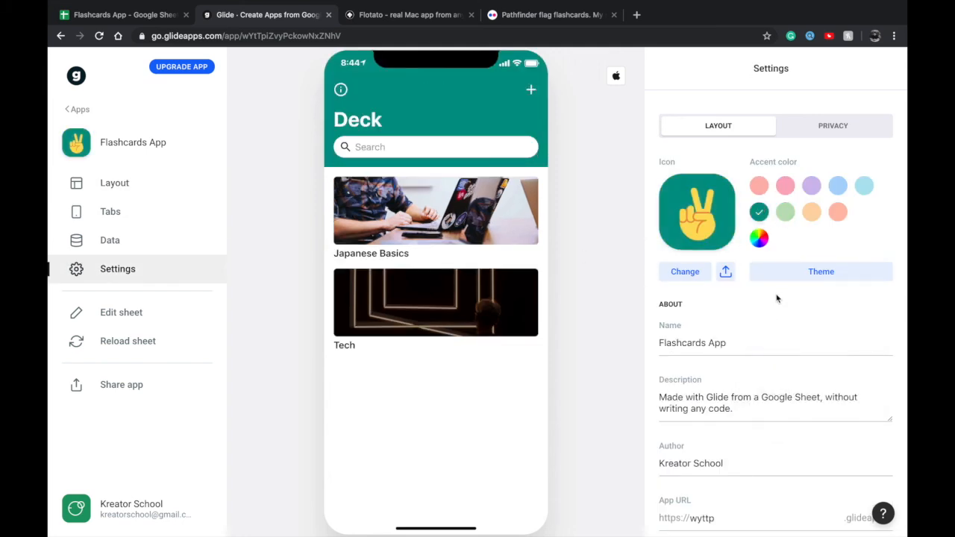
pyautogui.click(791, 274)
pyautogui.click(767, 379)
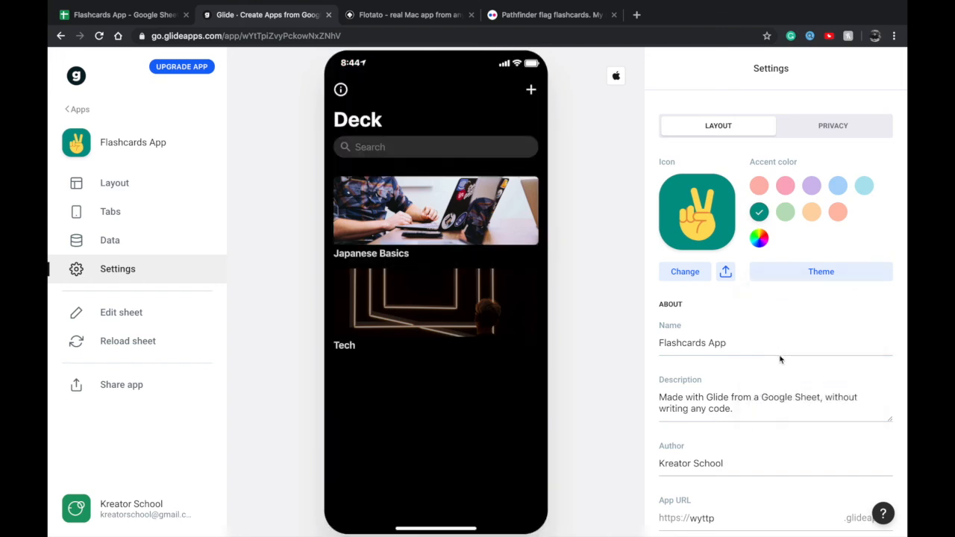
pyautogui.click(816, 276)
pyautogui.click(785, 400)
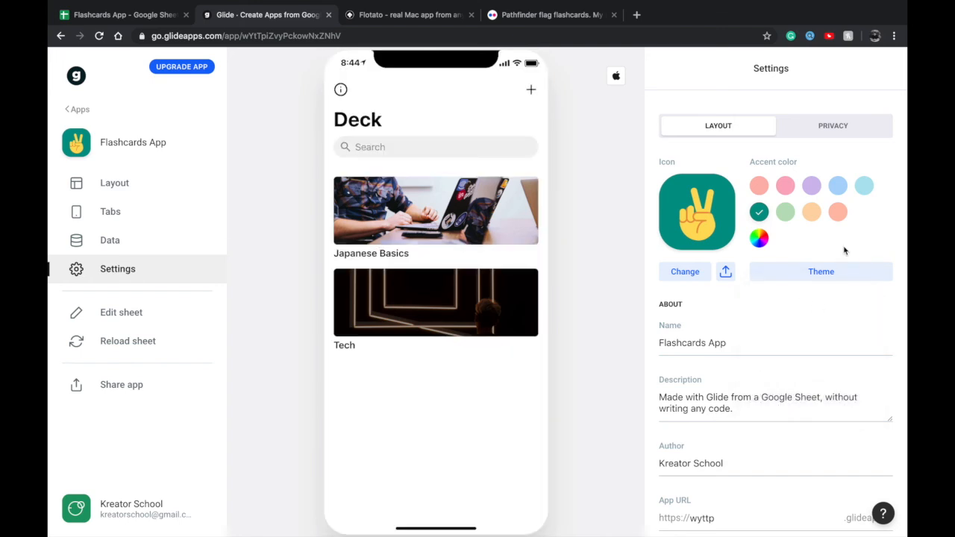
pyautogui.click(830, 273)
pyautogui.click(803, 345)
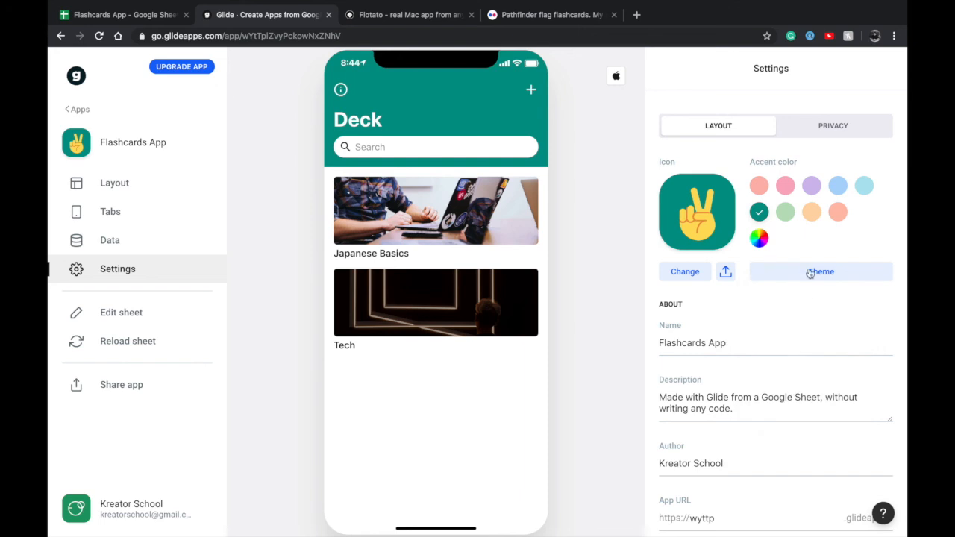
# Set the app's accent color to purple, try the Dark theme, and apply the Pure White theme
pyautogui.click(811, 185)
pyautogui.click(807, 271)
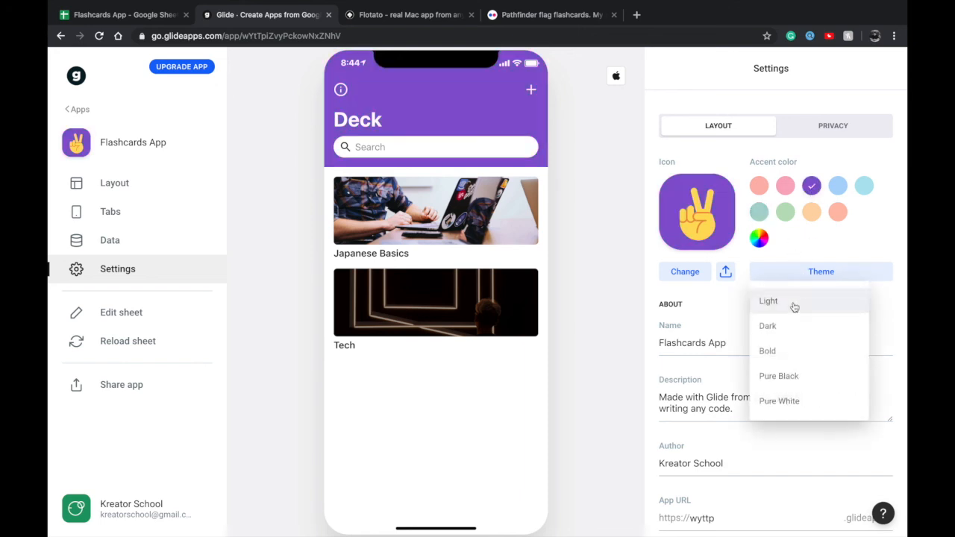
pyautogui.click(788, 325)
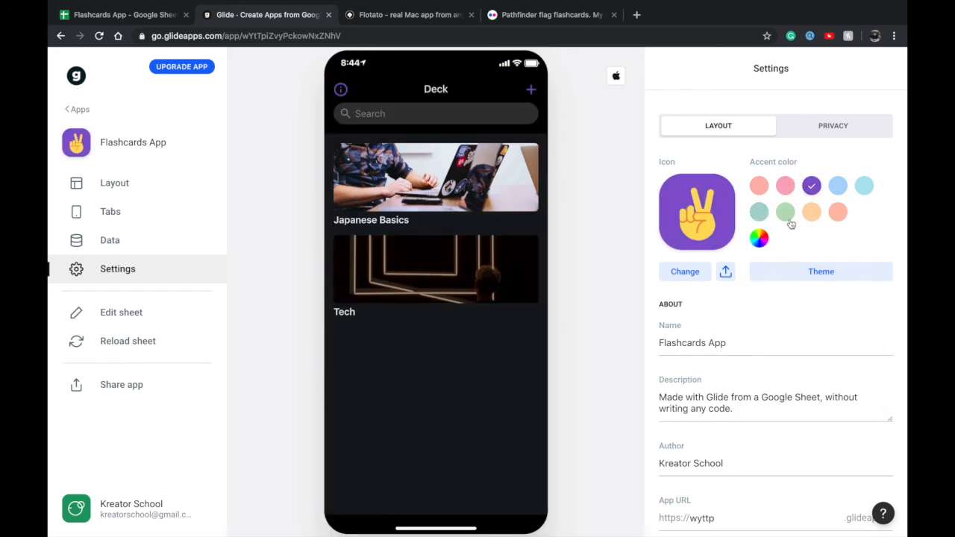
pyautogui.click(787, 270)
pyautogui.click(793, 399)
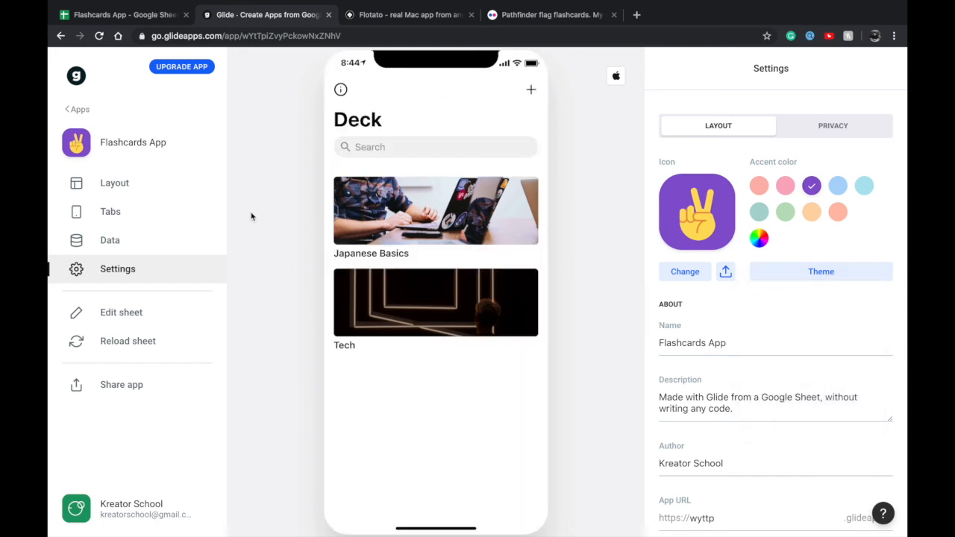
# Copy the share link to the flashcards app and open it in the browser tab showing the Pathfinder flag flashcards
pyautogui.click(128, 390)
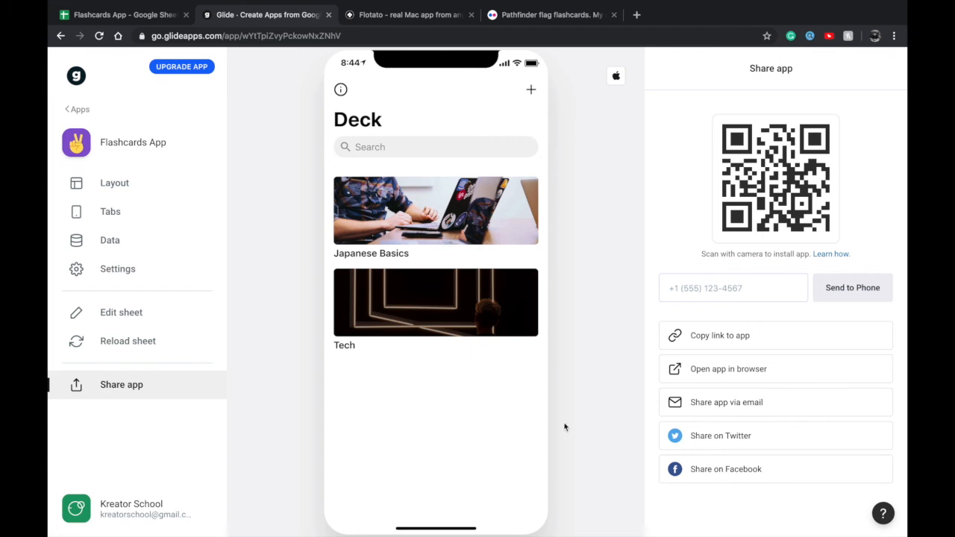
pyautogui.click(721, 335)
pyautogui.click(567, 17)
pyautogui.click(552, 34)
pyautogui.hotkey('ctrl', 'v')
pyautogui.press('Return')
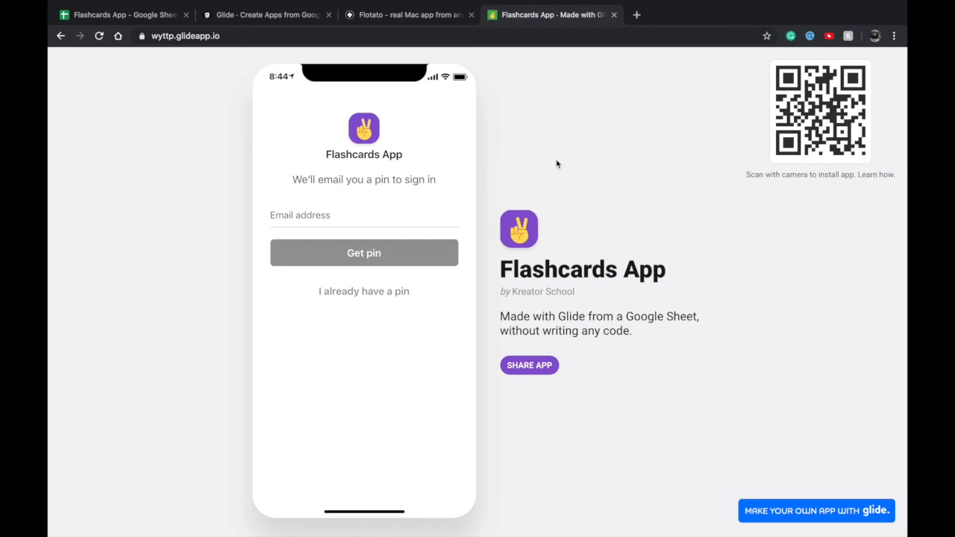
# Return to the Glide editor and review the available sign-in methods in the app's privacy settings
pyautogui.click(442, 19)
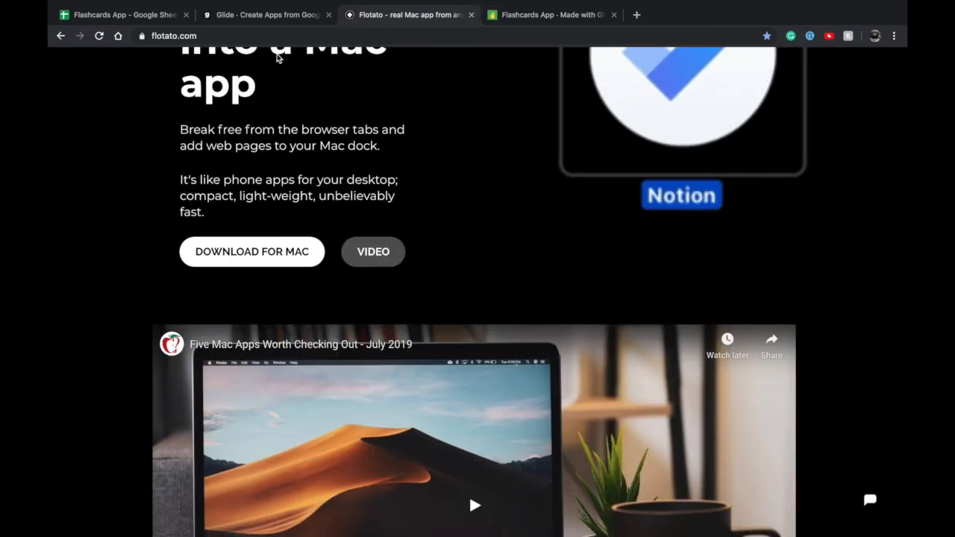
pyautogui.click(284, 13)
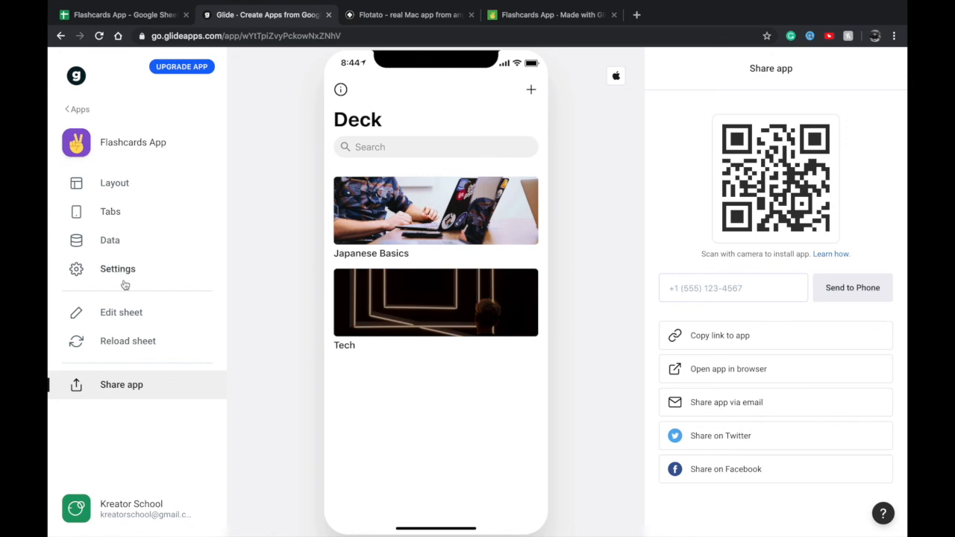
pyautogui.click(137, 186)
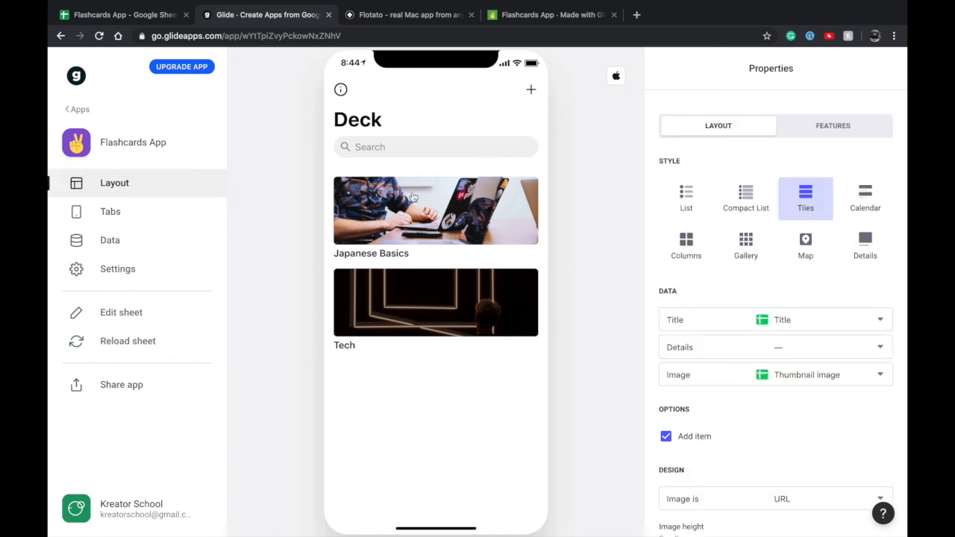
pyautogui.scroll(-3, 709, 215)
pyautogui.click(117, 264)
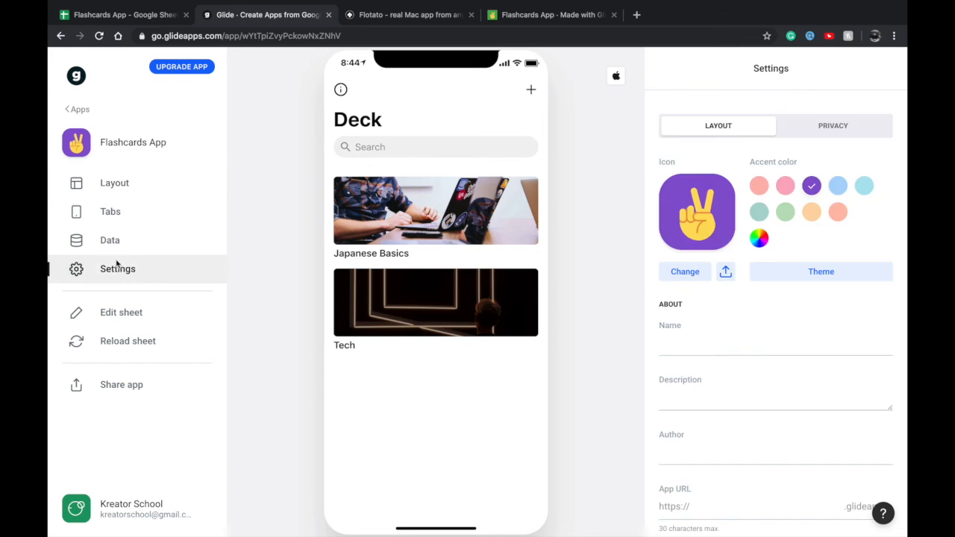
pyautogui.click(825, 126)
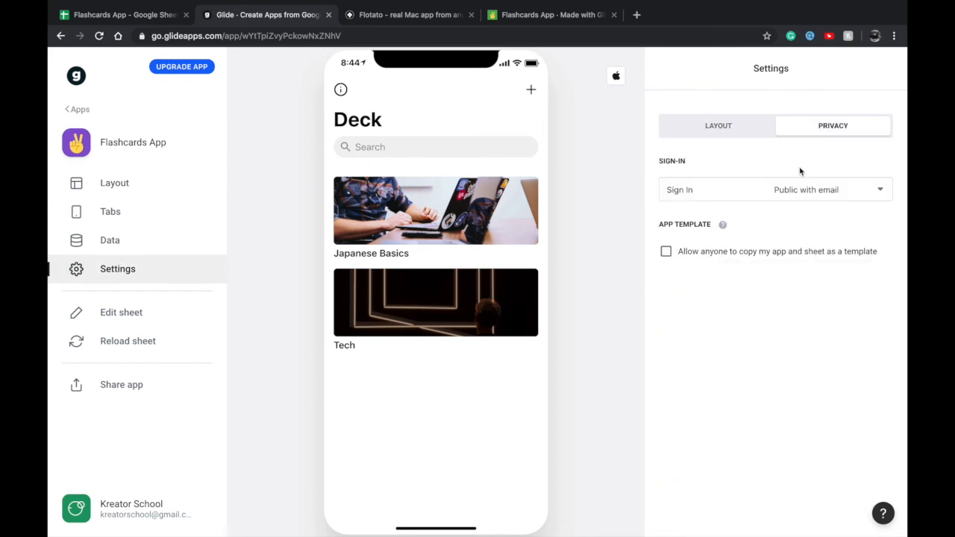
pyautogui.click(793, 191)
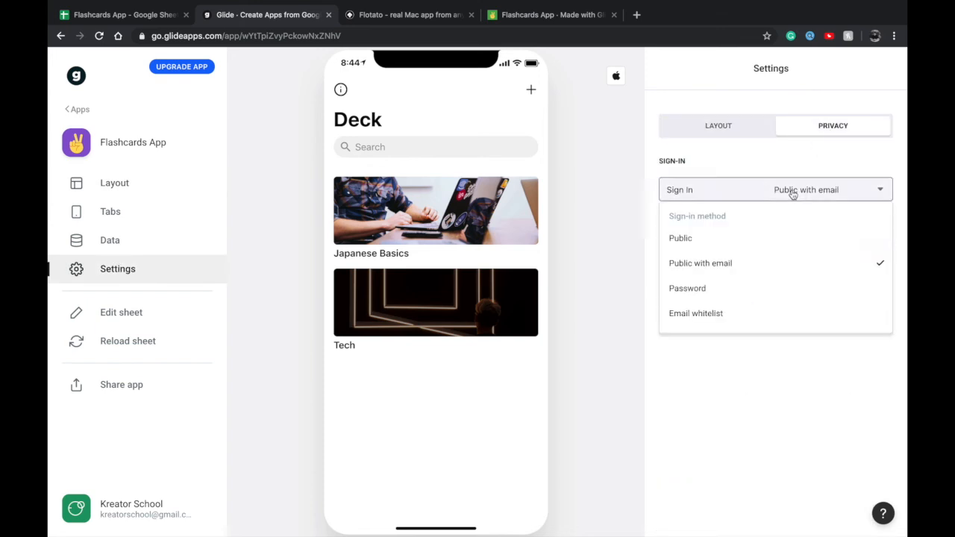
# Turn on filtering rows by signed-in user for the Deck list
pyautogui.click(149, 188)
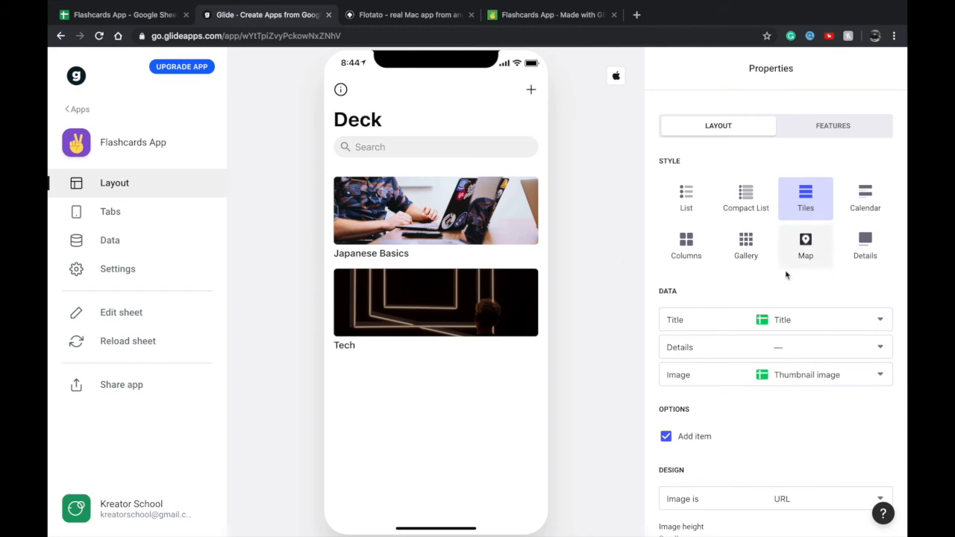
pyautogui.scroll(-2, 789, 276)
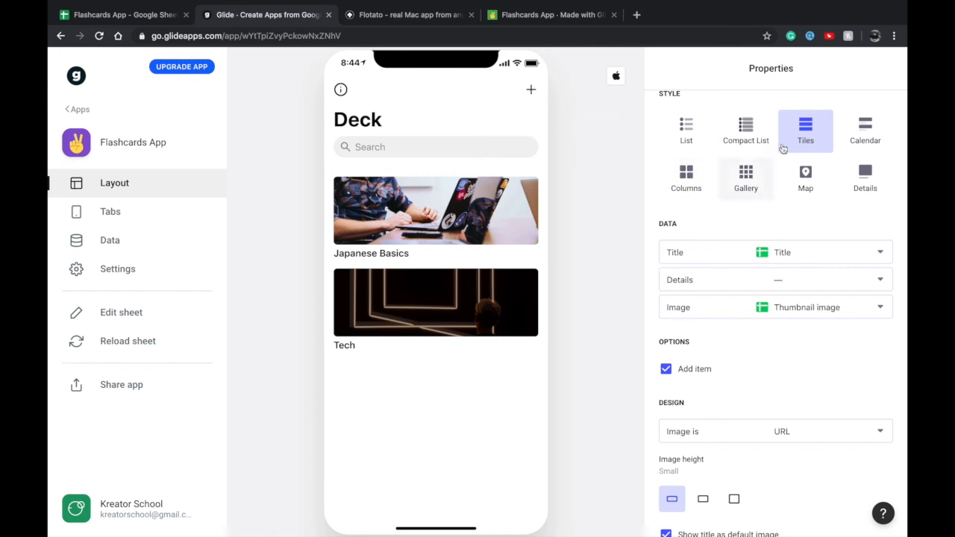
pyautogui.scroll(2, 787, 155)
pyautogui.click(808, 127)
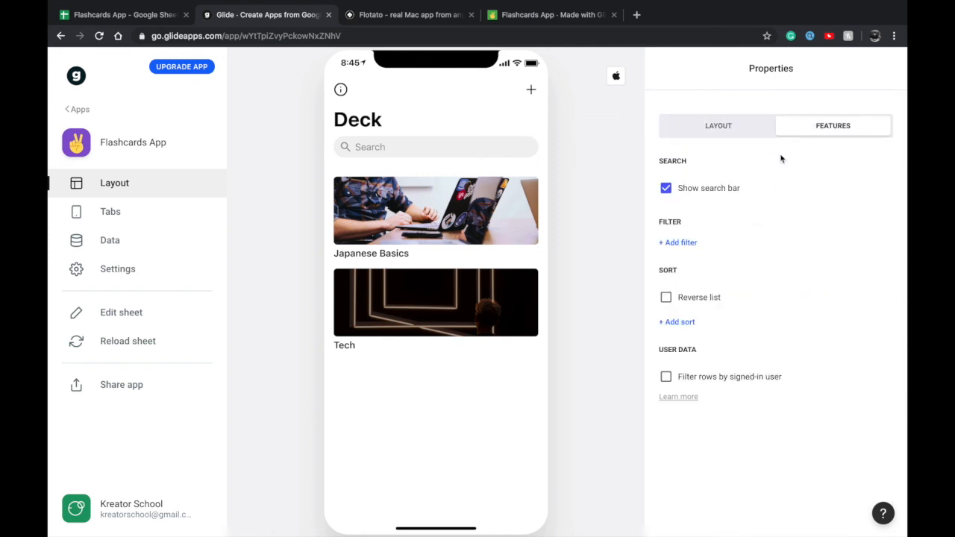
pyautogui.click(690, 378)
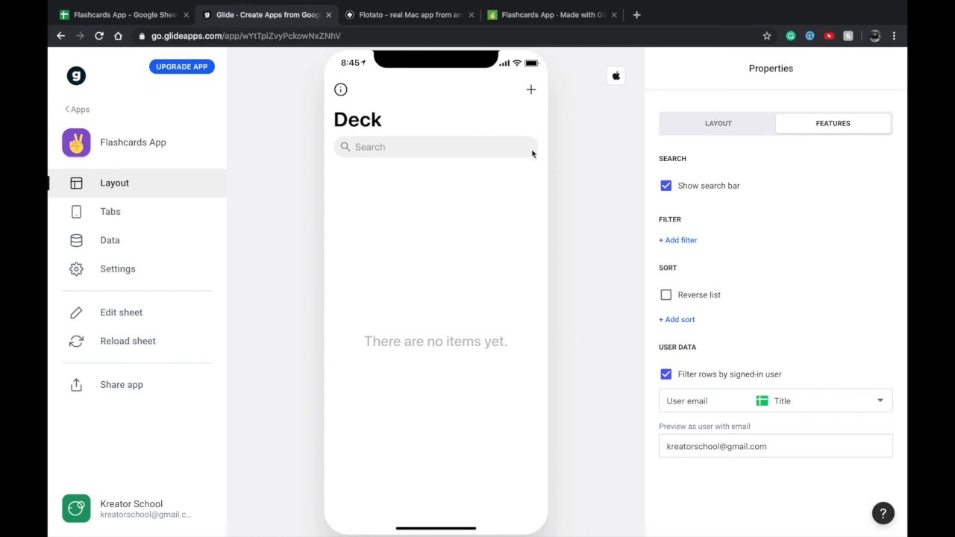
# Open the Deck's new item form and examine the components that can be added to it
pyautogui.click(531, 88)
pyautogui.click(397, 136)
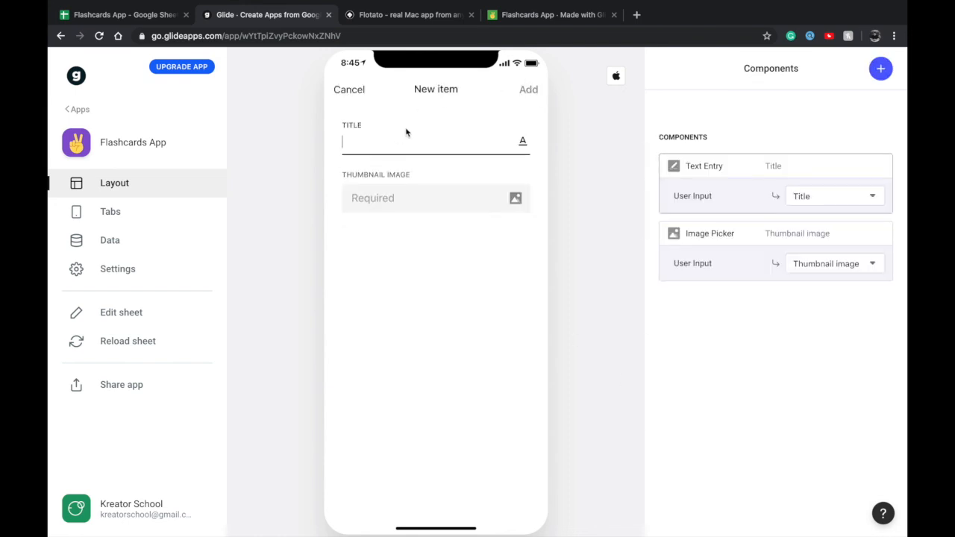
pyautogui.click(880, 68)
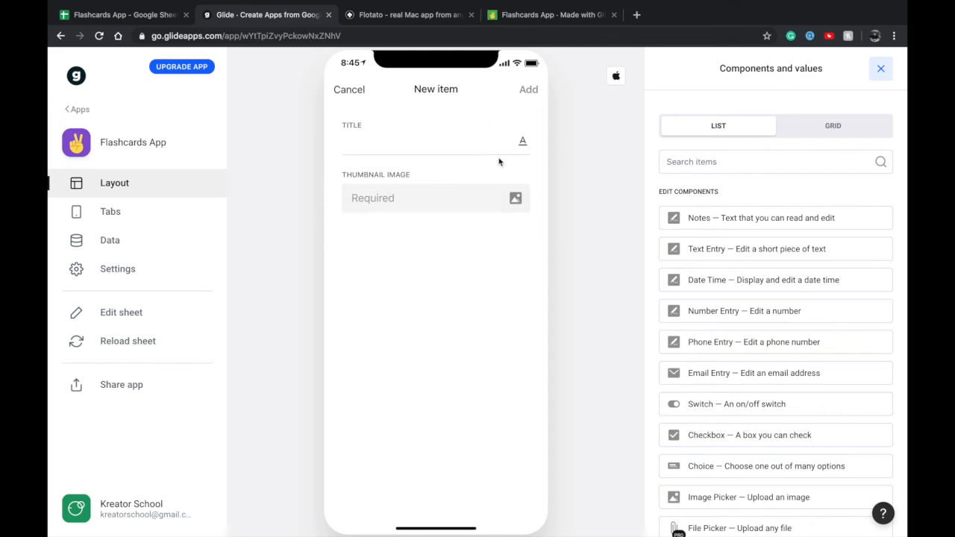
pyautogui.scroll(-6, 706, 282)
pyautogui.scroll(-10, 706, 287)
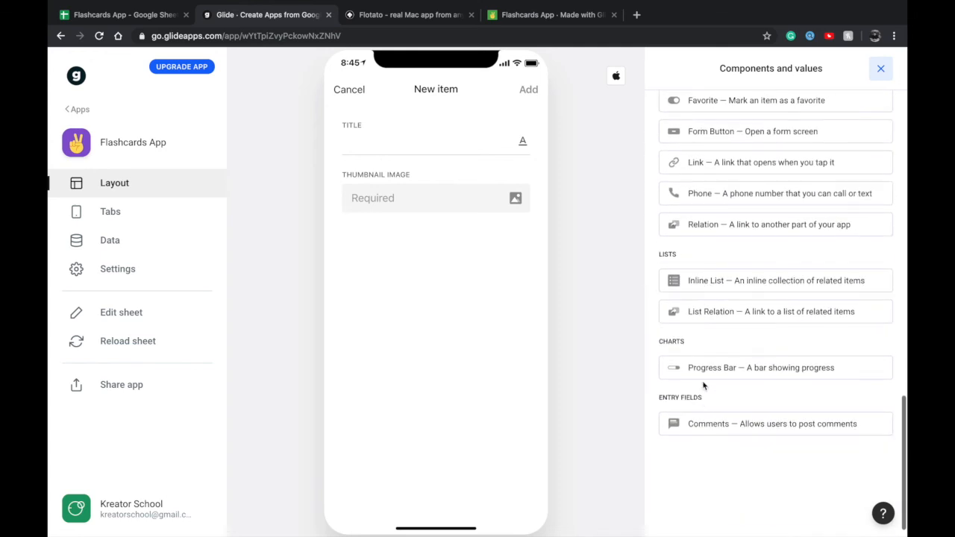
pyautogui.scroll(5, 703, 385)
pyautogui.scroll(-3, 703, 385)
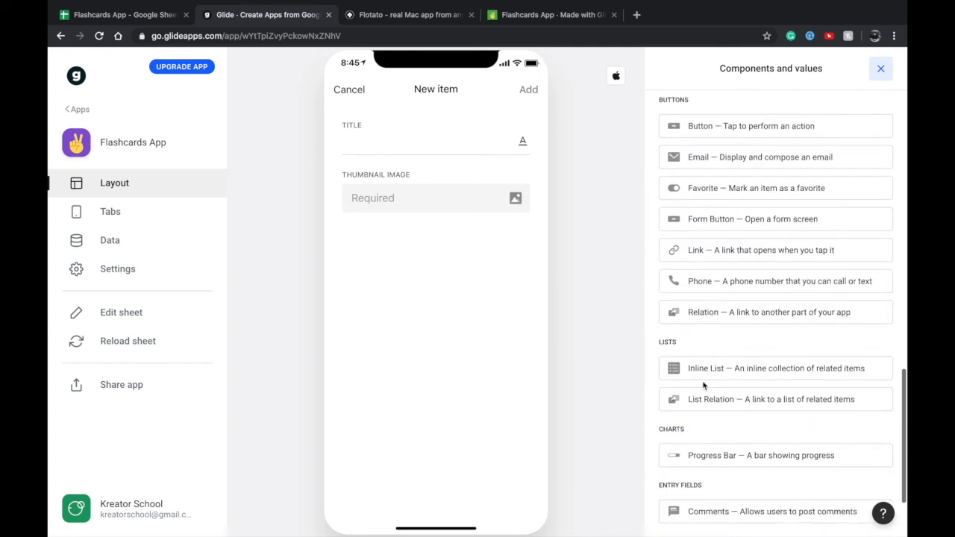
pyautogui.scroll(3, 705, 382)
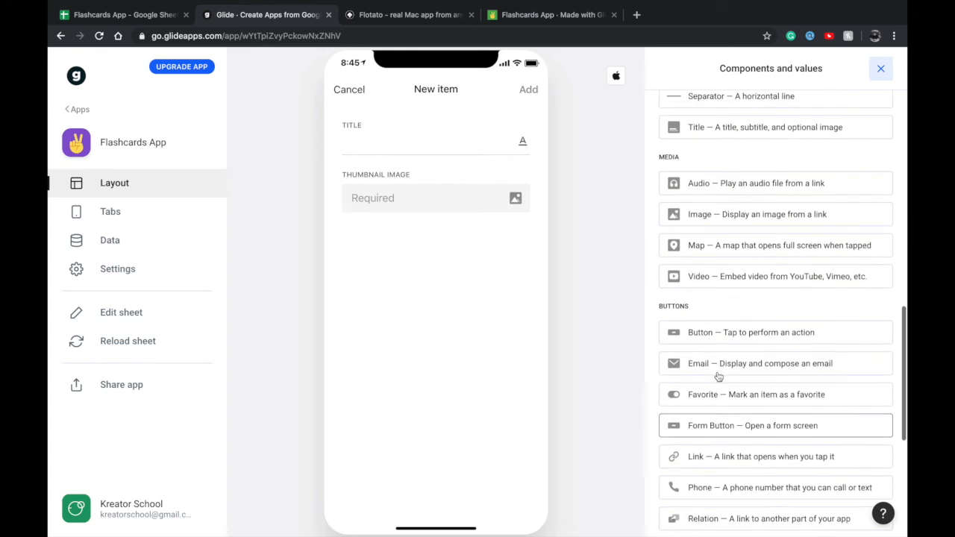
# Switch to the Google Sheets spreadsheet and enter a Created by column header in cell D1 of the Deck sheet
pyautogui.click(161, 15)
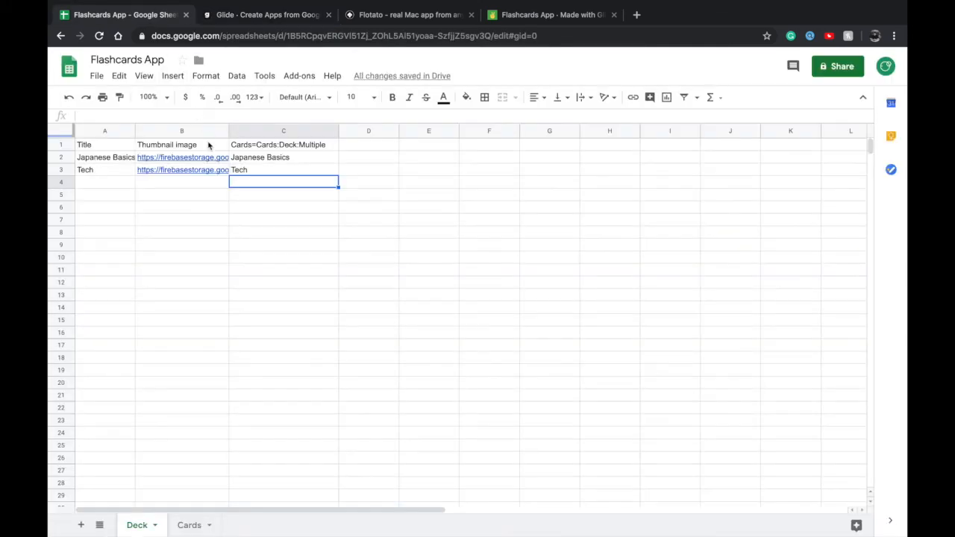
pyautogui.click(355, 146)
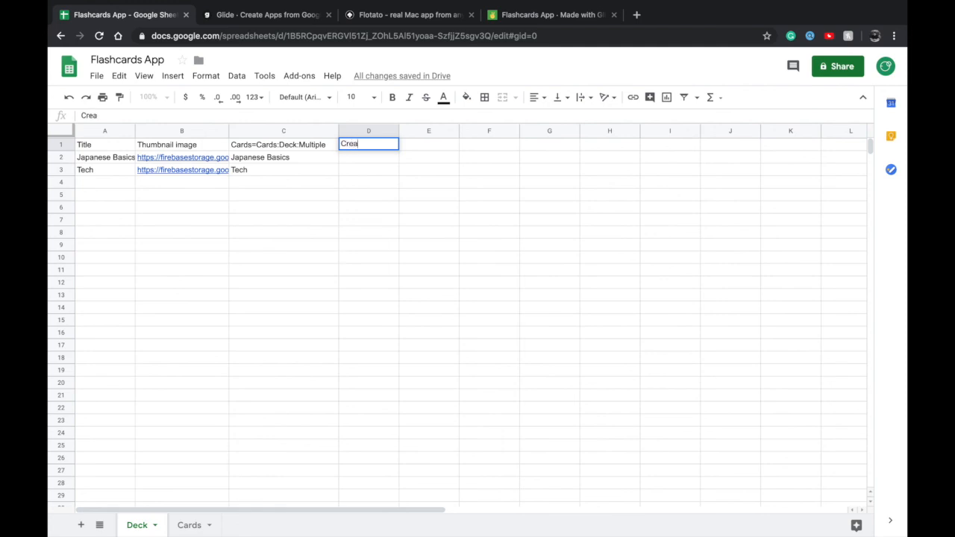
pyautogui.click(315, 312)
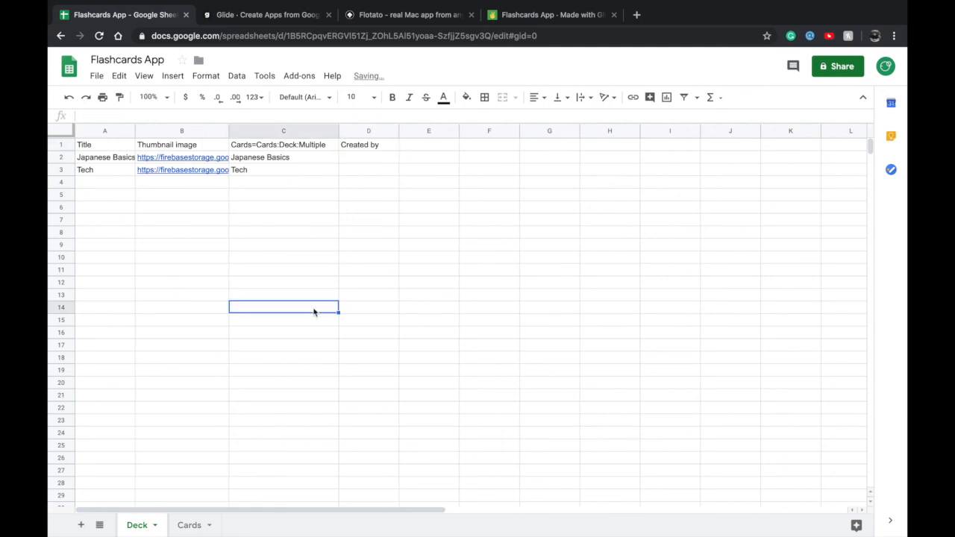
# Return to the Glide editor, reload the sheet and accept automatically adding components for the new columns
pyautogui.click(259, 9)
pyautogui.click(138, 341)
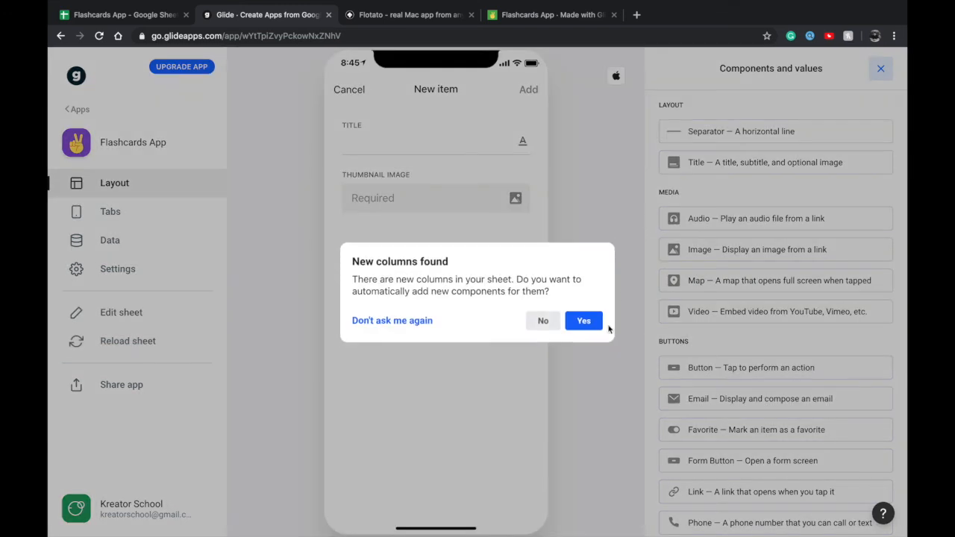
pyautogui.click(601, 326)
pyautogui.click(530, 90)
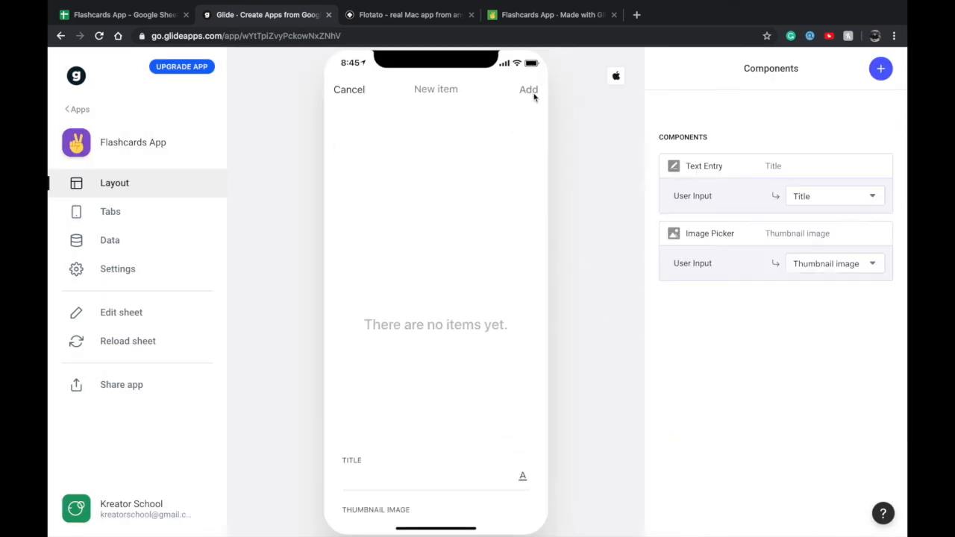
pyautogui.click(878, 69)
pyautogui.scroll(-3, 812, 273)
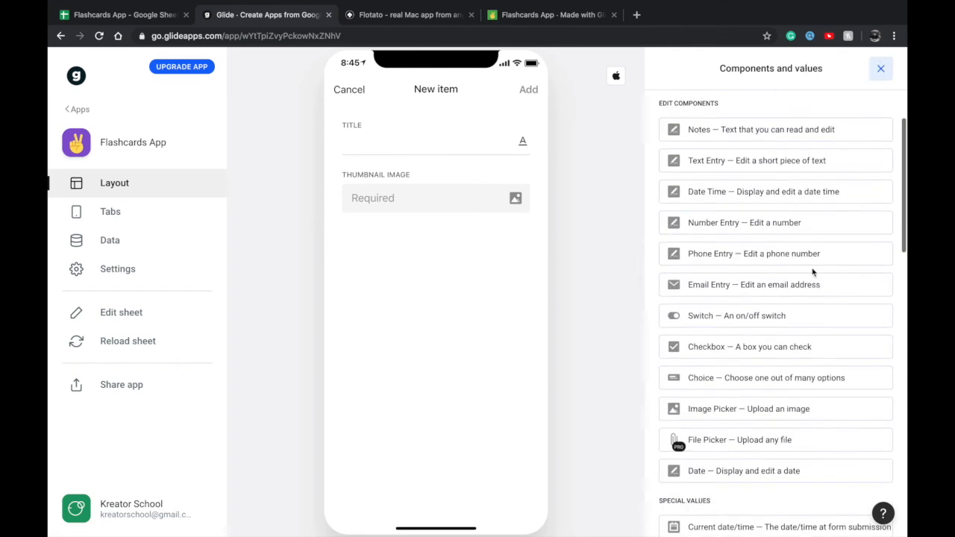
pyautogui.scroll(-1, 814, 273)
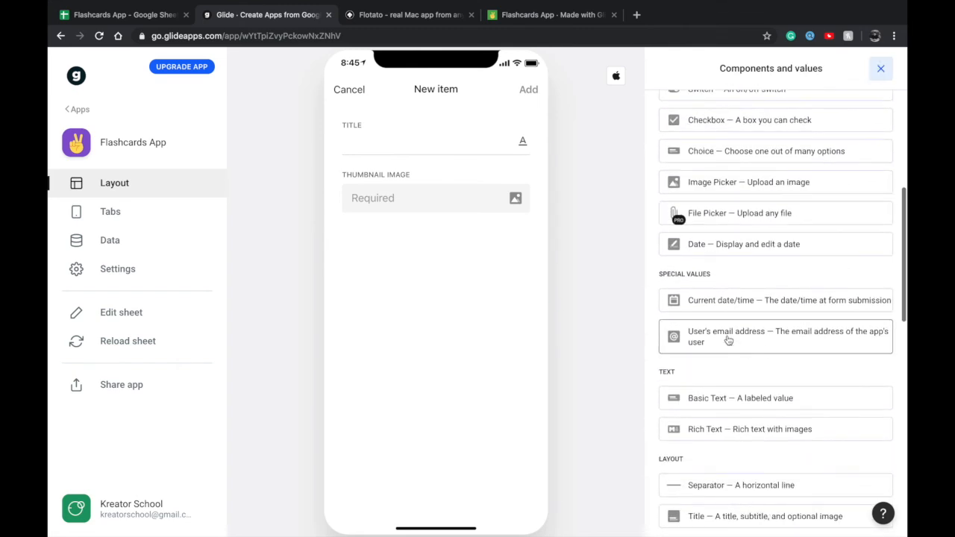
pyautogui.click(753, 331)
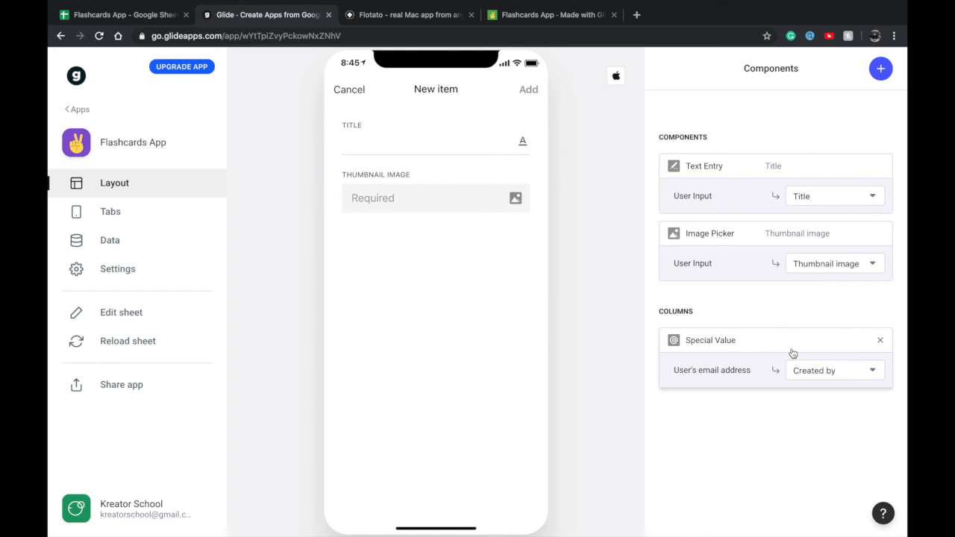
pyautogui.click(831, 371)
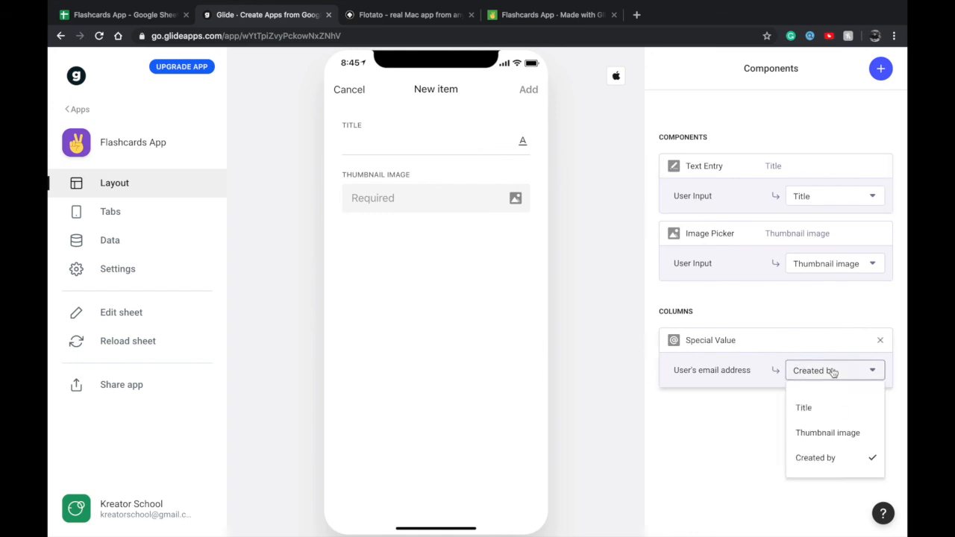
pyautogui.click(753, 436)
# Make the Thumbnail image picker optional in the new item form
pyautogui.click(370, 148)
pyautogui.write('fgdgd')
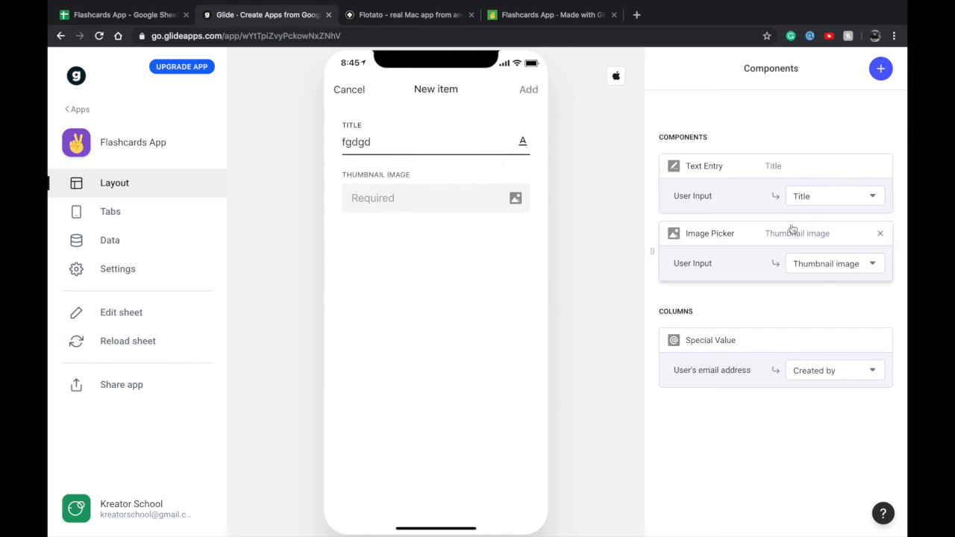
pyautogui.click(725, 240)
pyautogui.click(706, 225)
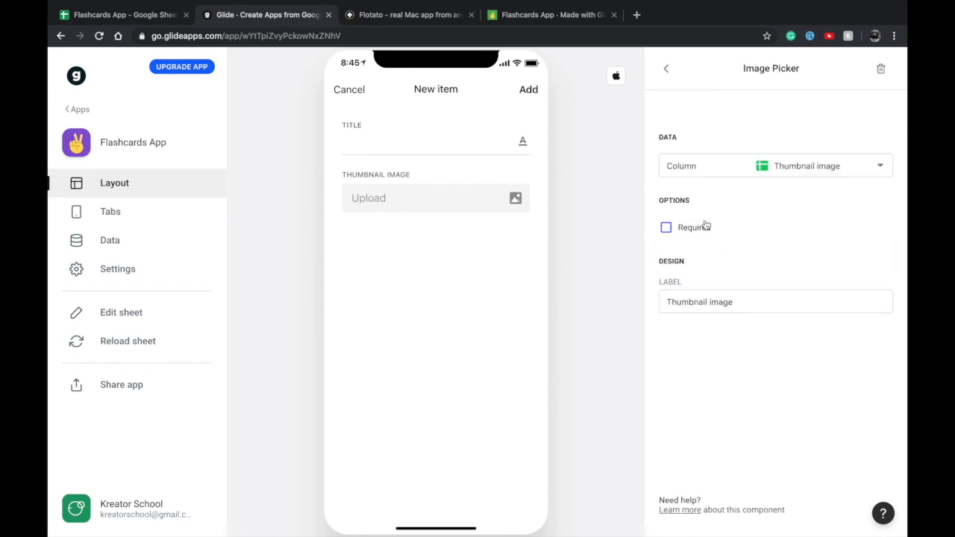
pyautogui.click(670, 68)
# Submit a new deck titled Tech quiz and review the Deck list's signed-in user filter settings
pyautogui.click(429, 148)
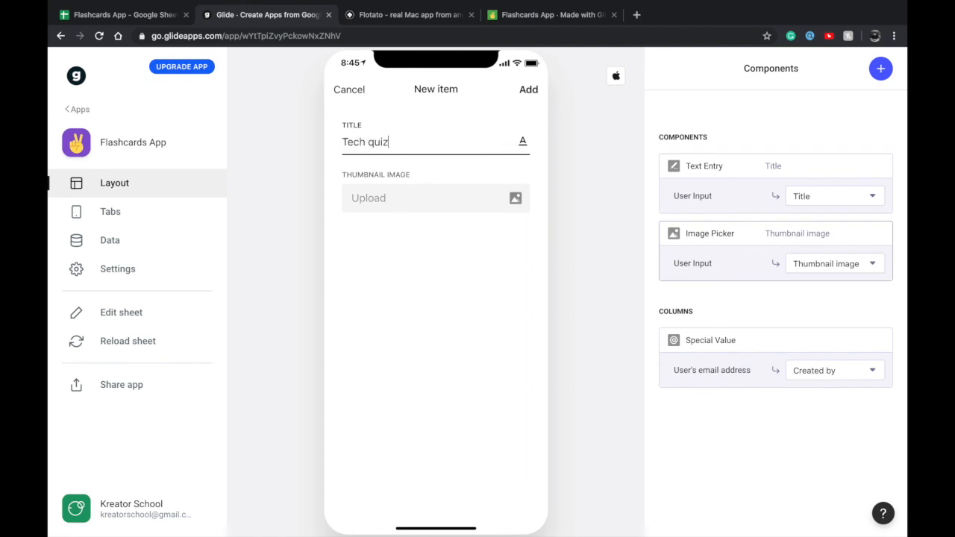
pyautogui.click(534, 90)
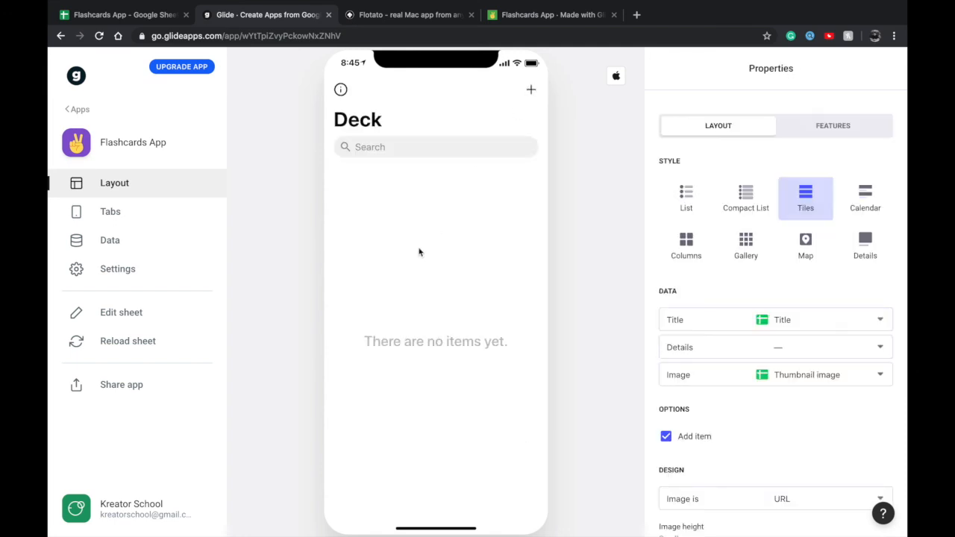
pyautogui.scroll(-3, 710, 375)
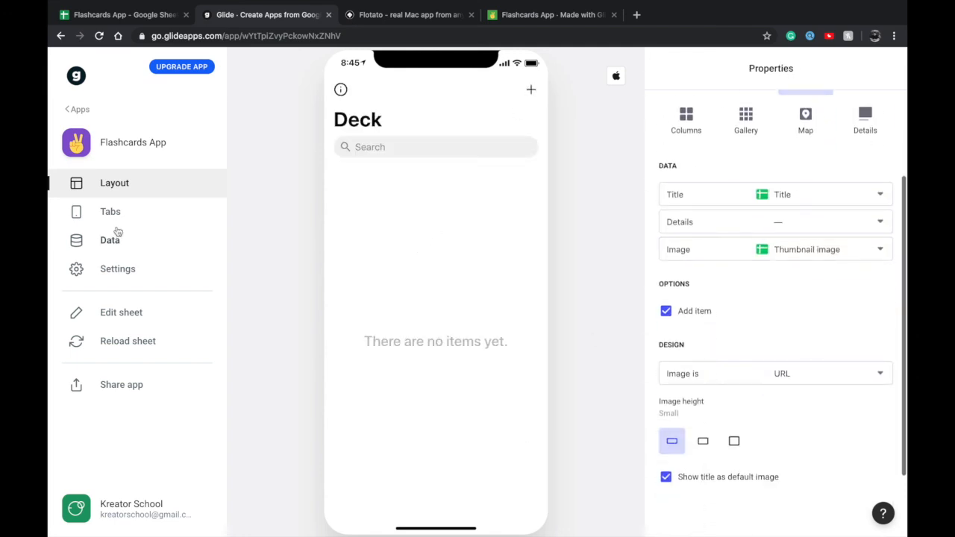
pyautogui.scroll(3, 721, 271)
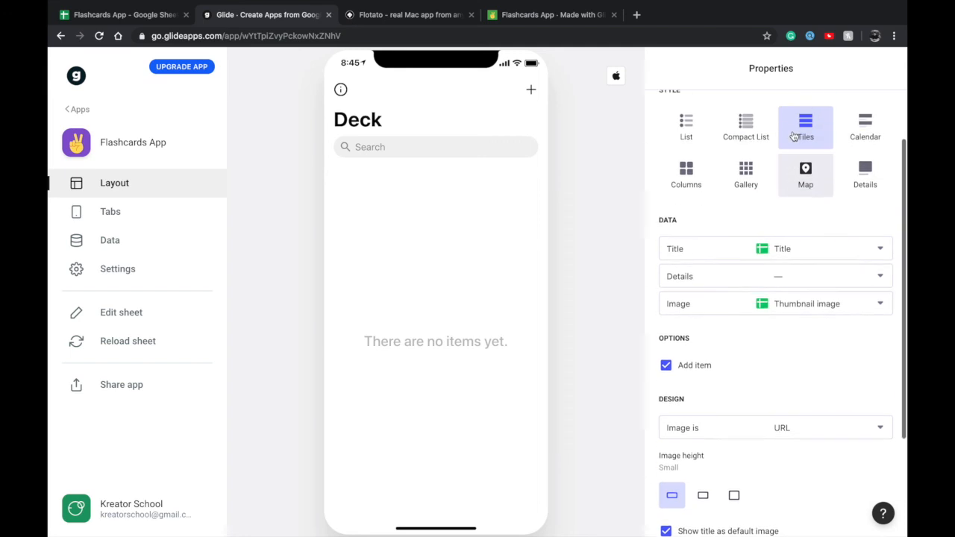
pyautogui.click(815, 129)
pyautogui.scroll(-1, 781, 279)
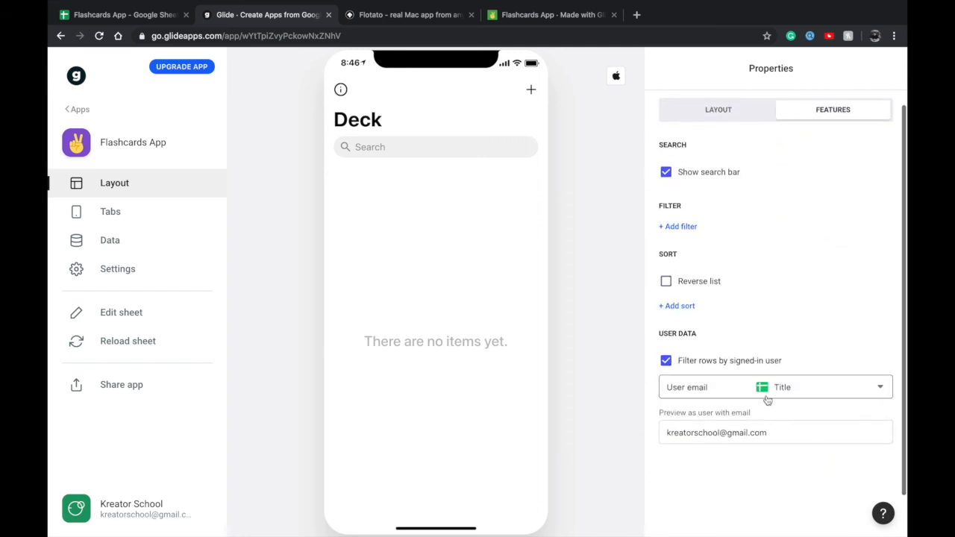
pyautogui.scroll(1, 765, 399)
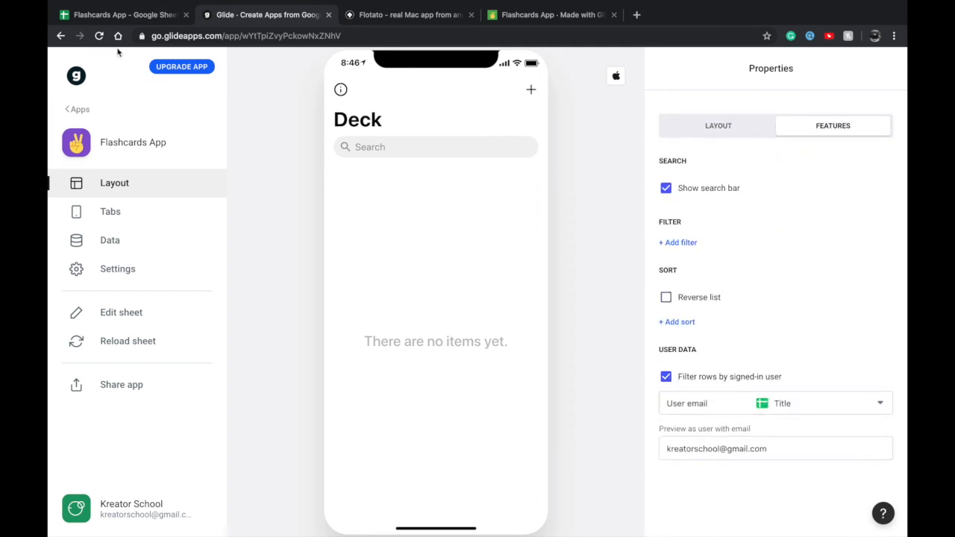
# In the Google Sheets Deck sheet, copy the Tech quiz title from cell A4 into the Cards=Cards:Deck:Multiple column at C4
pyautogui.click(117, 16)
pyautogui.click(152, 173)
pyautogui.click(120, 187)
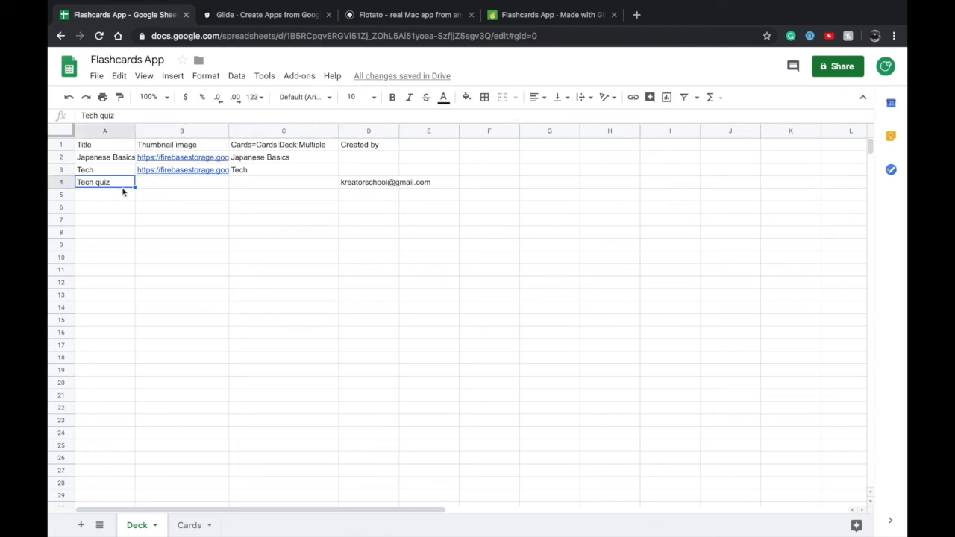
pyautogui.hotkey('ctrl', 'c')
pyautogui.click(260, 185)
pyautogui.hotkey('ctrl', 'v')
# Examine how the deck titles relate to the Cards=Cards:Deck:Multiple column in the Deck sheet
pyautogui.click(194, 186)
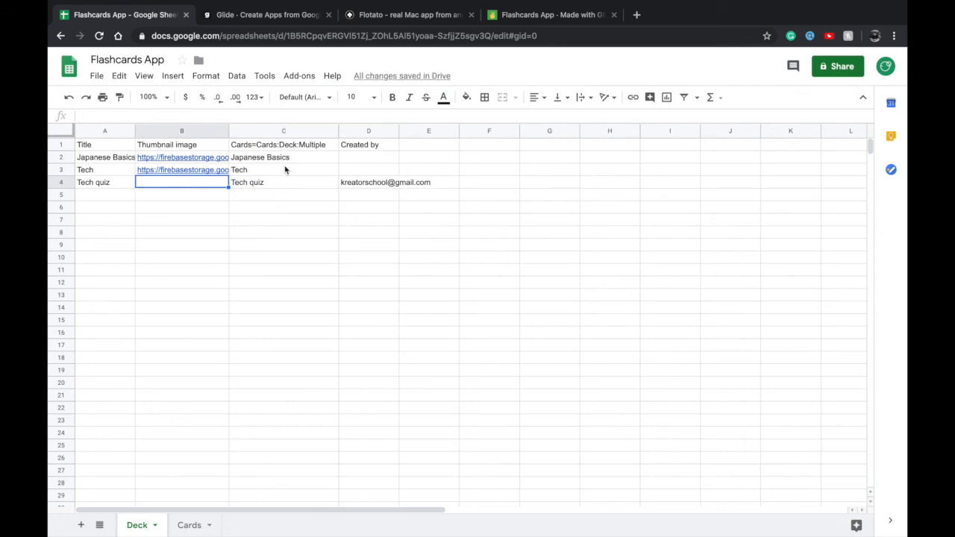
pyautogui.click(254, 188)
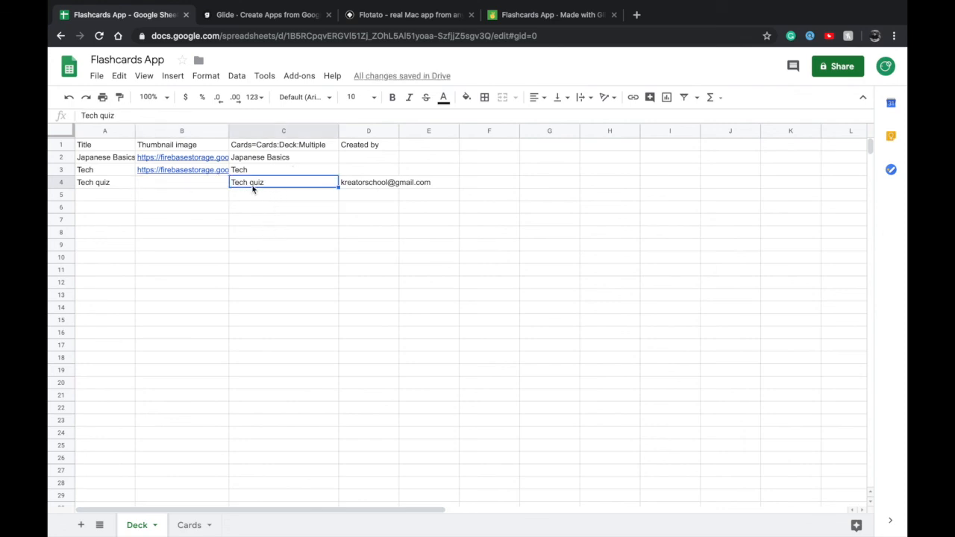
pyautogui.click(121, 185)
pyautogui.keyDown('super'); pyautogui.click(273, 185); pyautogui.keyUp('super')
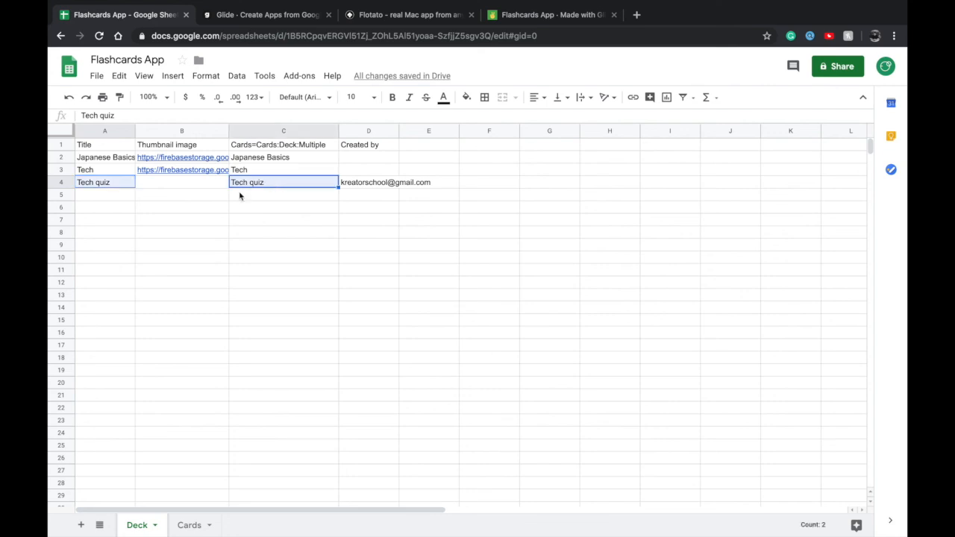
pyautogui.click(233, 208)
pyautogui.click(198, 185)
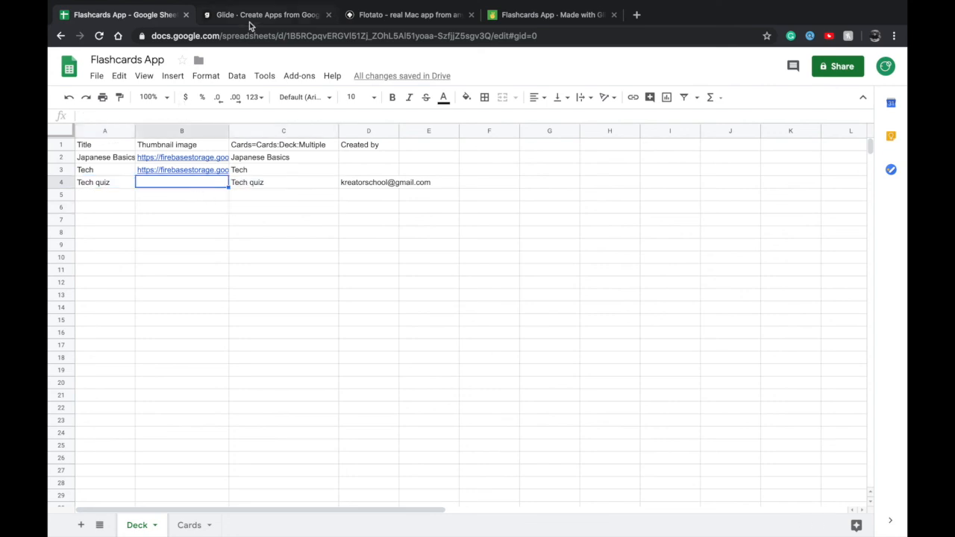
pyautogui.click(114, 199)
pyautogui.click(112, 159)
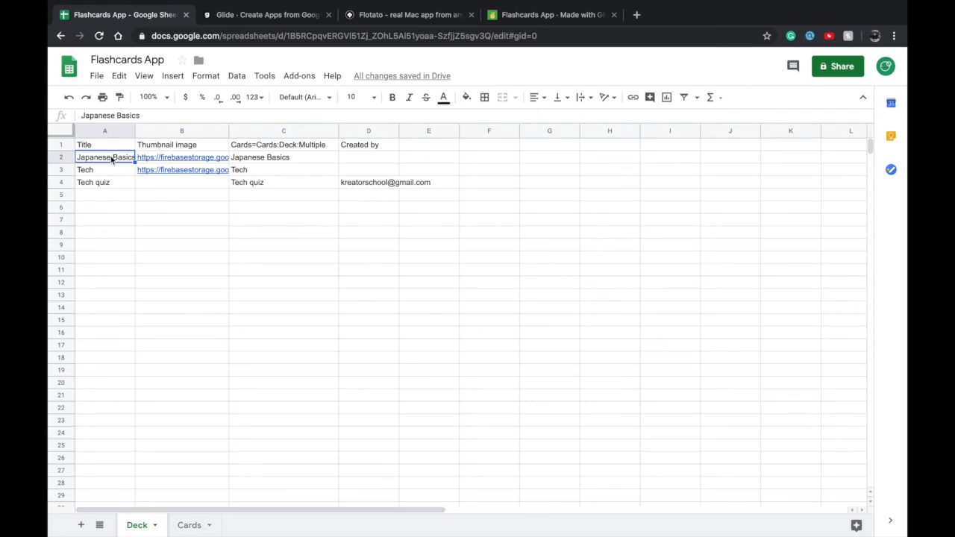
pyautogui.keyDown('shift'); pyautogui.click(105, 450); pyautogui.keyUp('shift')
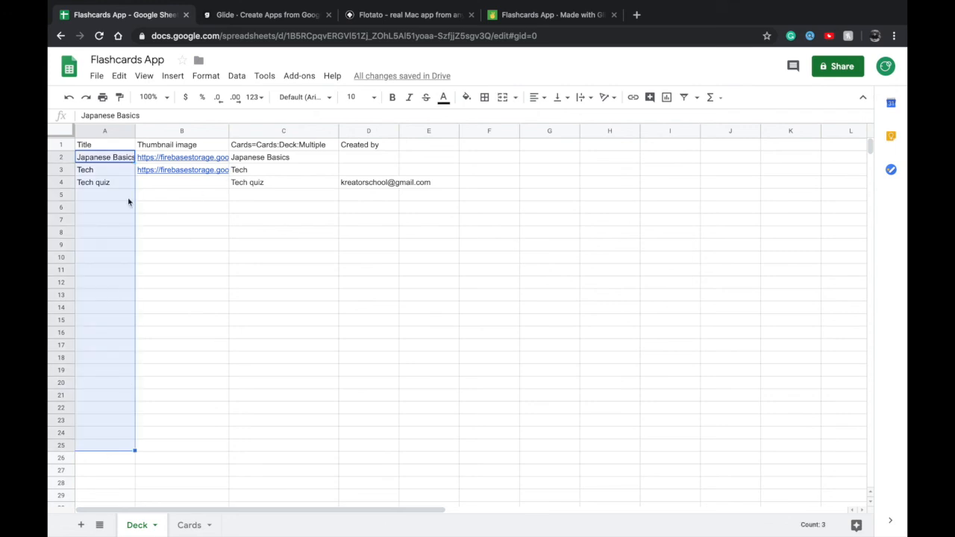
pyautogui.click(170, 425)
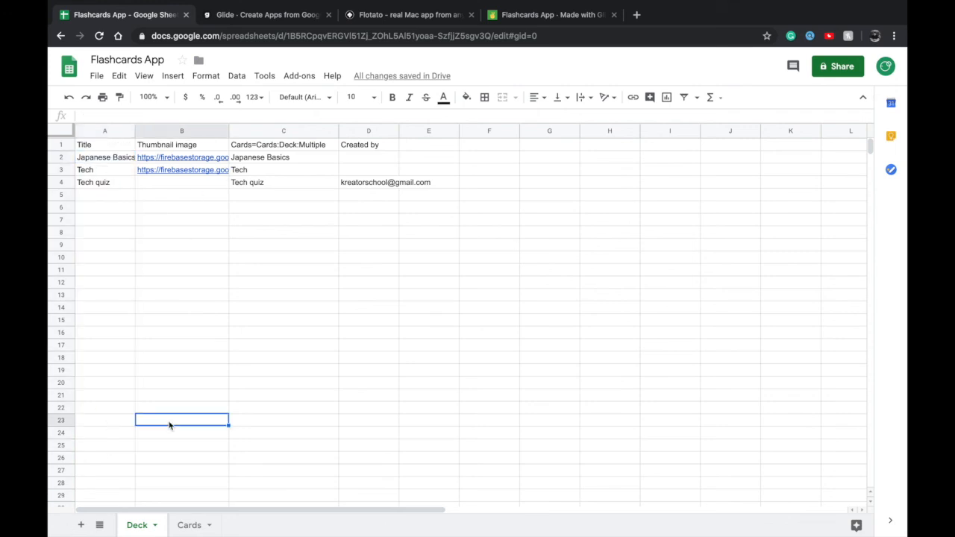
pyautogui.click(103, 158)
pyautogui.keyDown('shift'); pyautogui.click(102, 437); pyautogui.keyUp('shift')
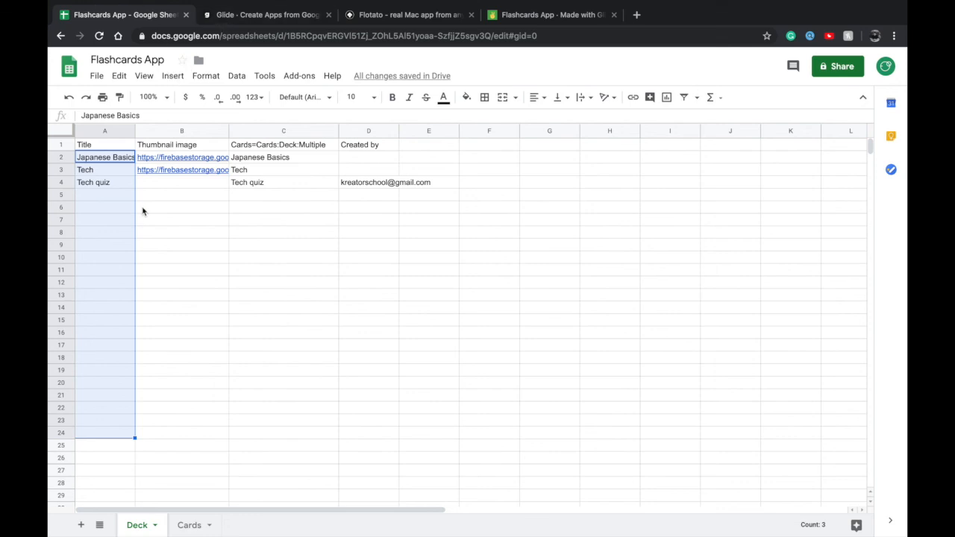
pyautogui.click(180, 195)
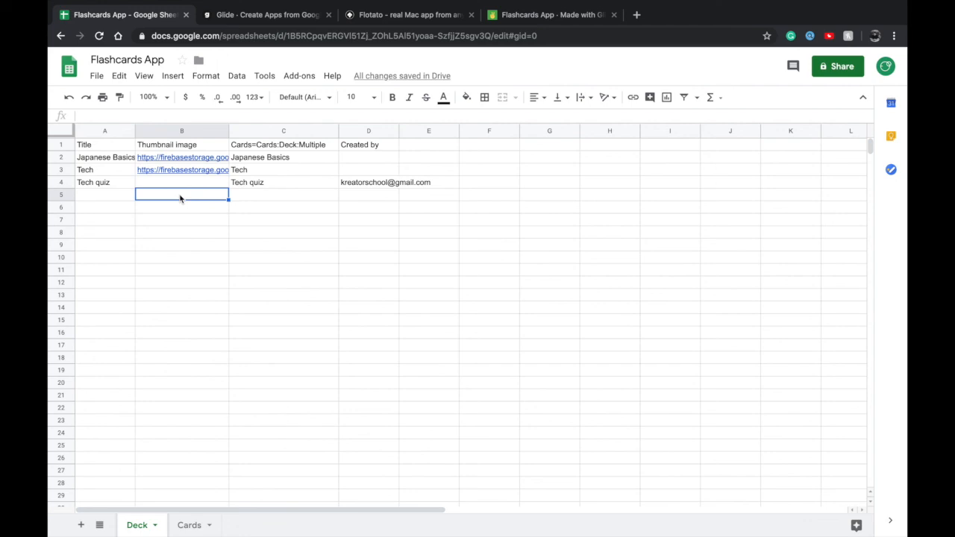
# Return to the Glide editor and set the Deck list's signed-in user filter to use the Created by column
pyautogui.click(241, 21)
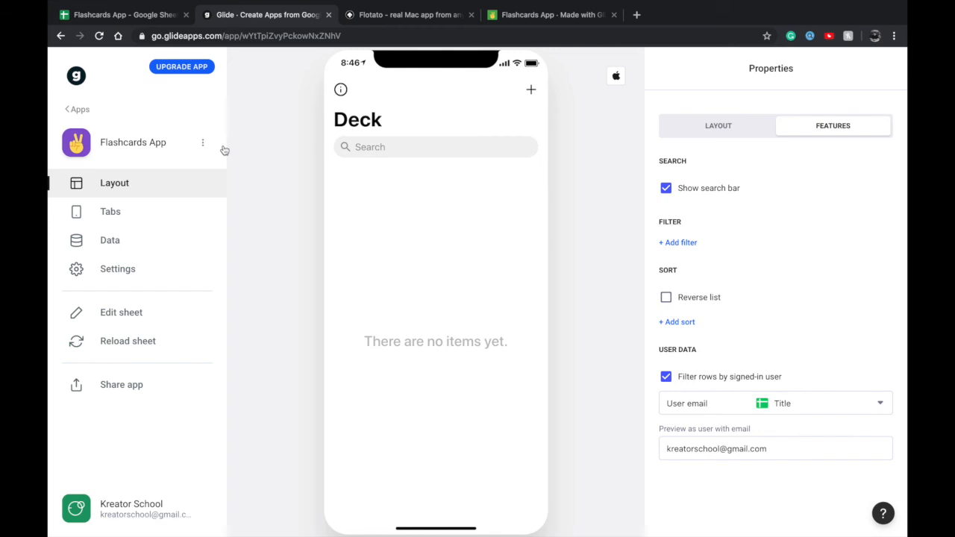
pyautogui.click(532, 90)
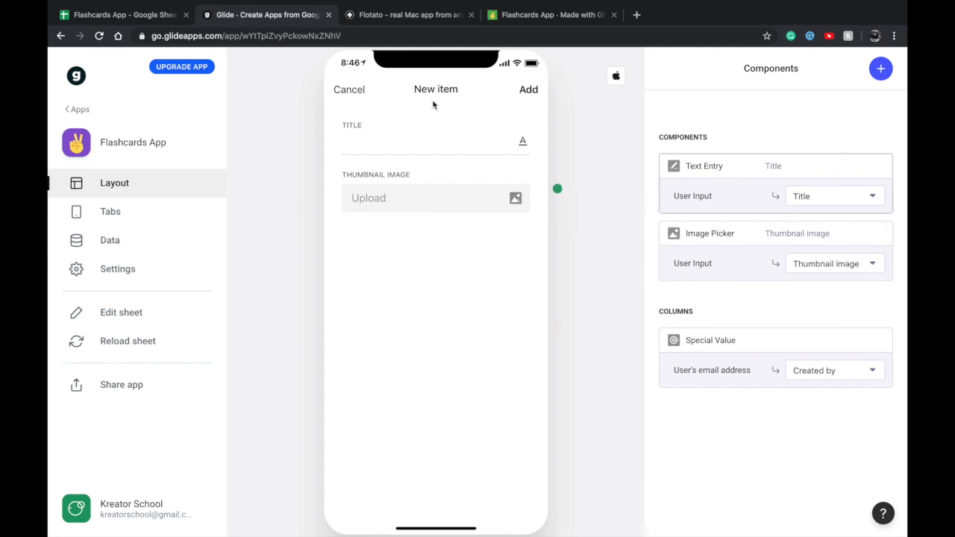
pyautogui.click(349, 91)
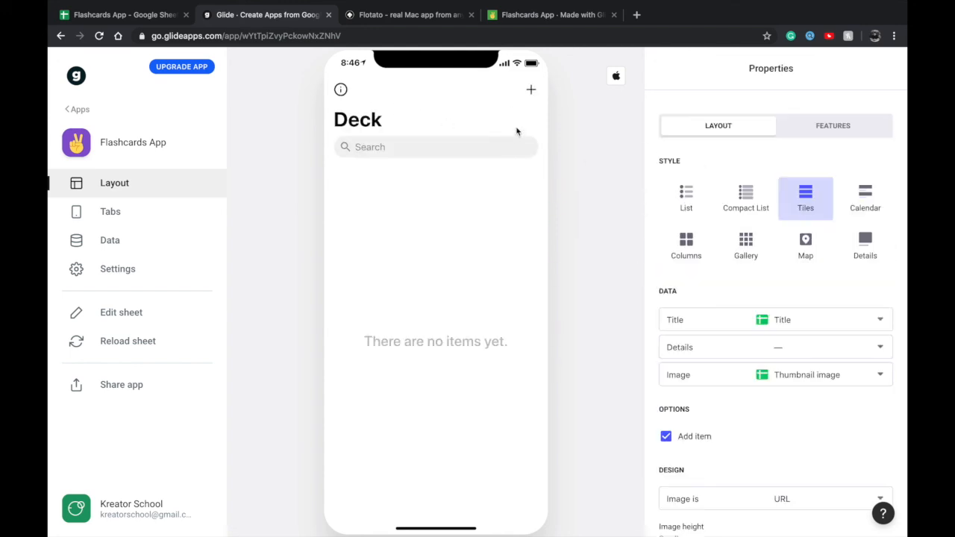
pyautogui.scroll(-1, 797, 302)
pyautogui.scroll(1, 798, 303)
pyautogui.click(833, 129)
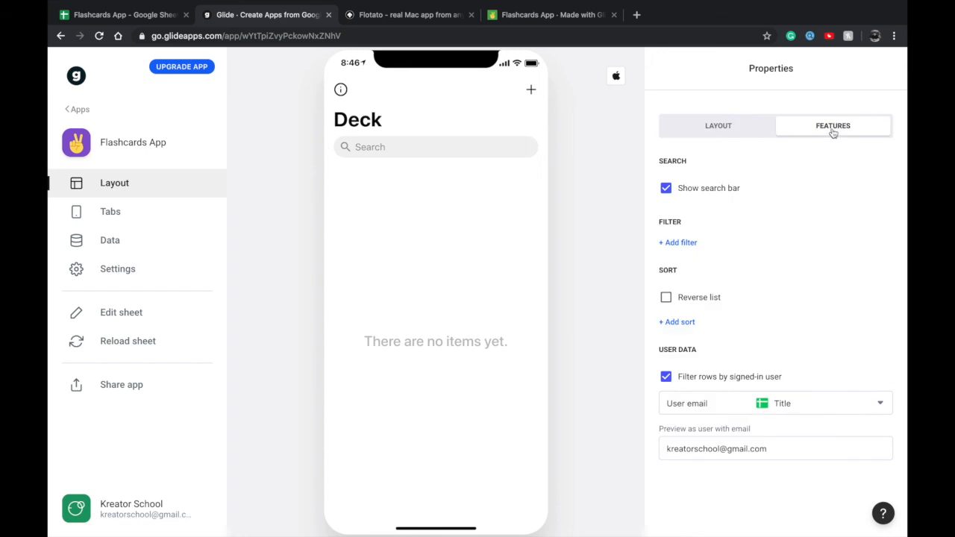
pyautogui.scroll(-1, 817, 279)
pyautogui.click(788, 344)
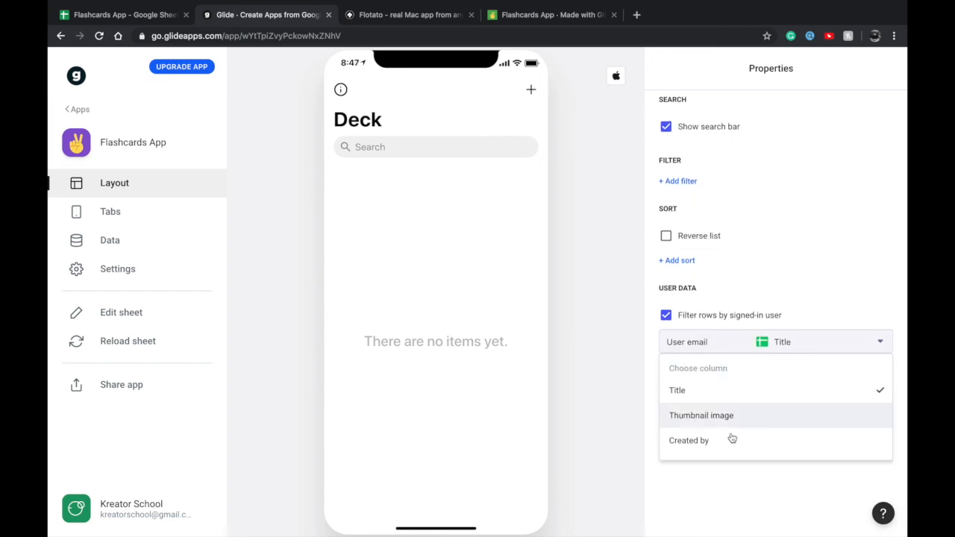
pyautogui.click(693, 441)
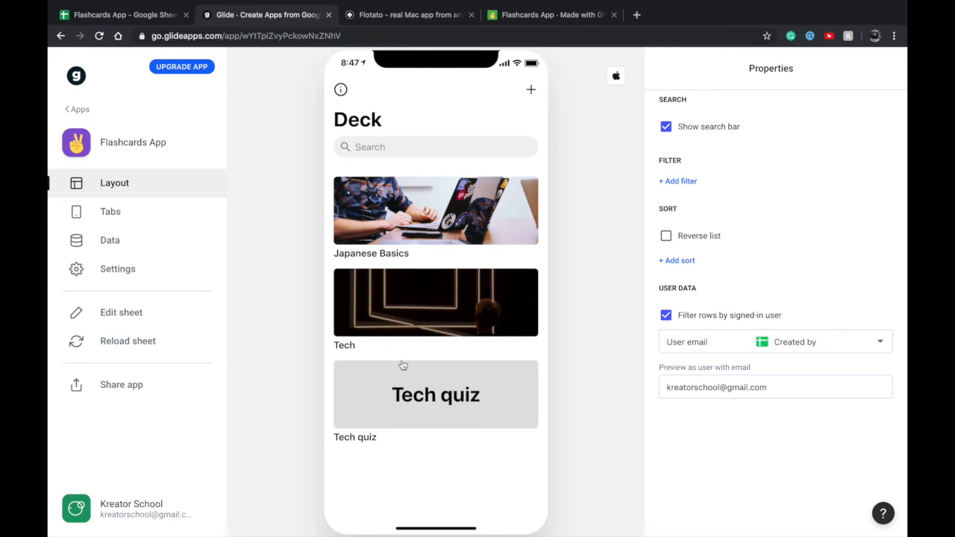
# In the Google Sheets Deck sheet, copy the creator's email from D4 into the Created by cells of the Japanese Basics and Tech rows
pyautogui.click(149, 16)
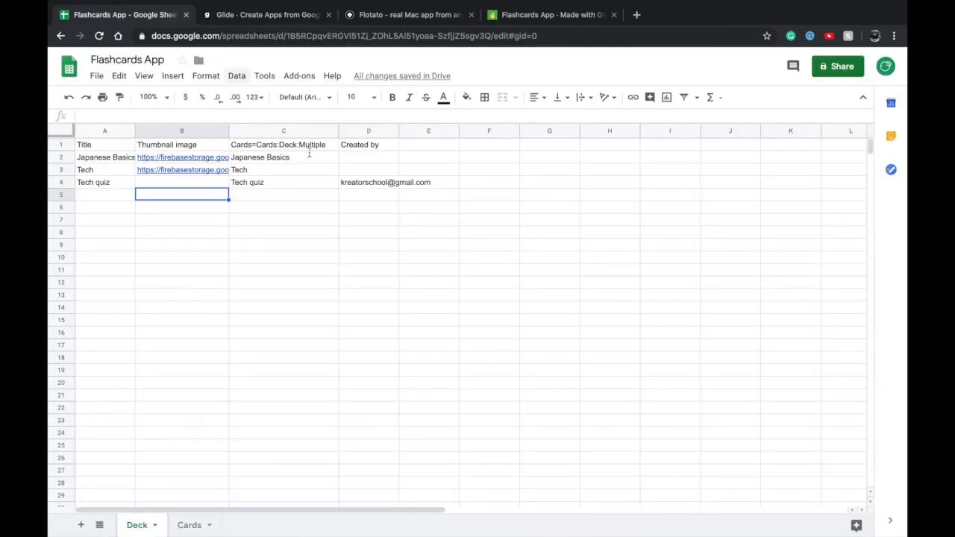
pyautogui.click(363, 187)
pyautogui.hotkey('ctrl', 'c')
pyautogui.click(364, 161)
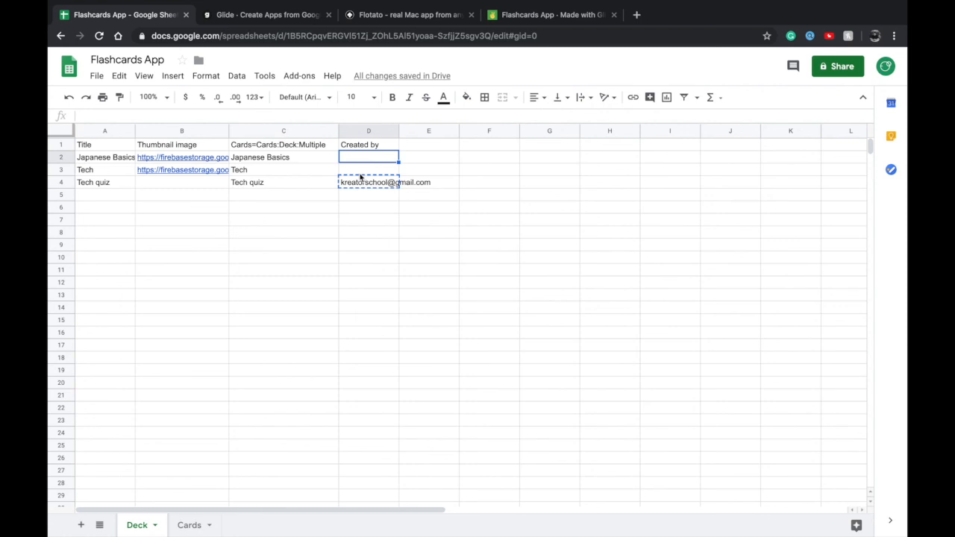
pyautogui.hotkey('ctrl', 'v')
pyautogui.click(383, 191)
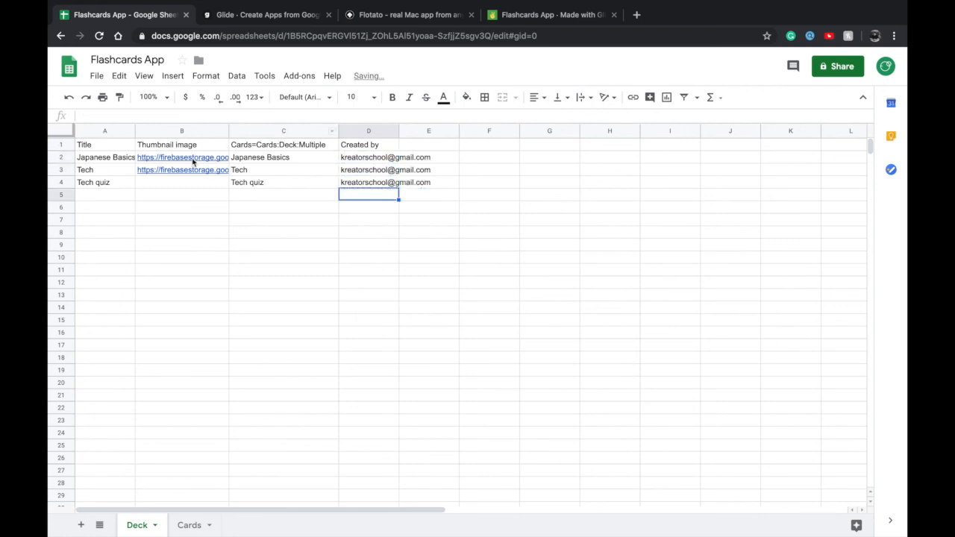
# Return to the Glide editor and check the preview email used for the Deck list's signed-in user filter
pyautogui.click(270, 17)
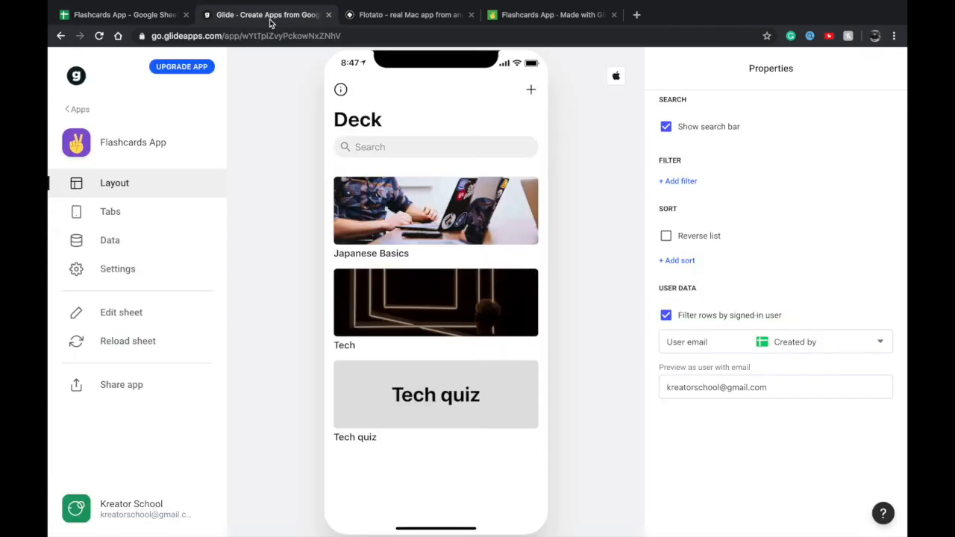
pyautogui.click(751, 387)
pyautogui.hotkey('ctrl', 'a')
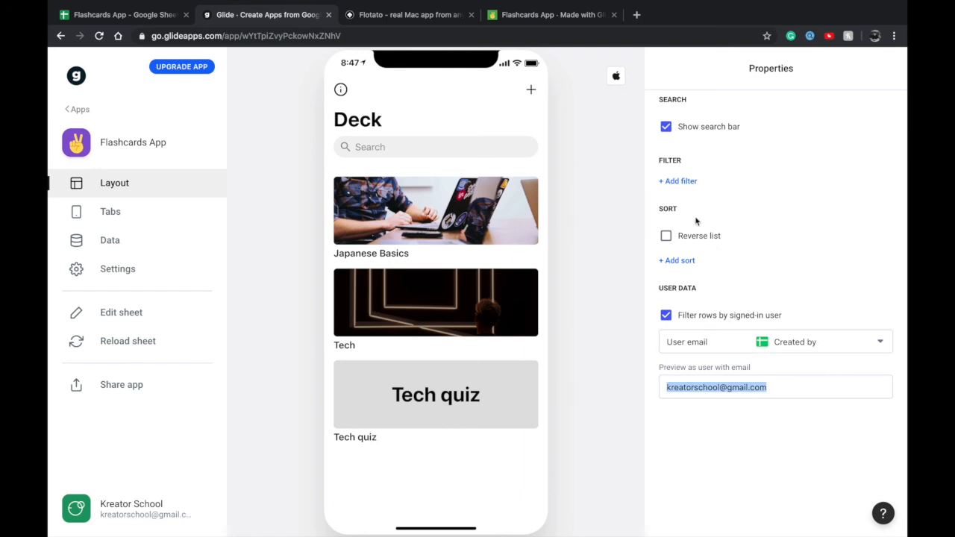
pyautogui.scroll(1, 696, 220)
pyautogui.click(695, 243)
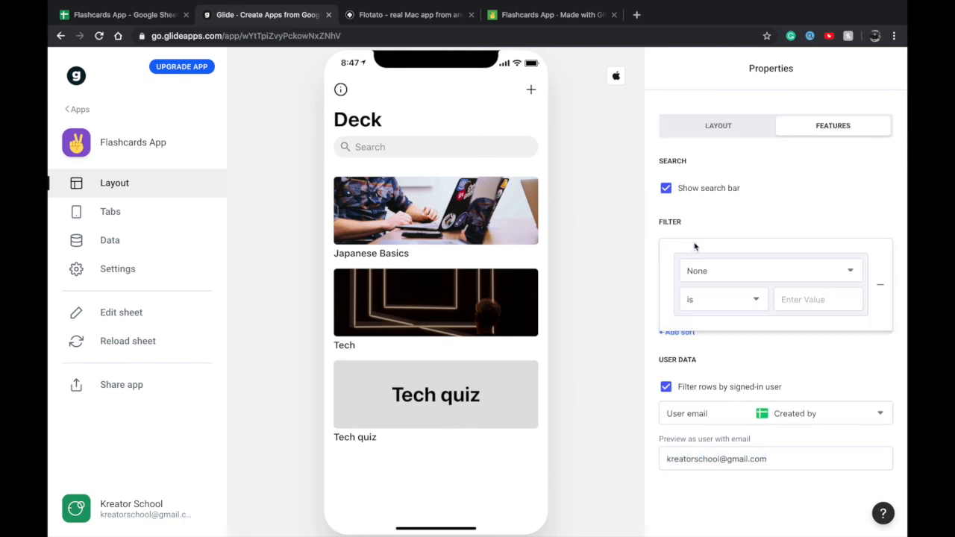
pyautogui.click(728, 278)
pyautogui.click(749, 250)
pyautogui.click(880, 285)
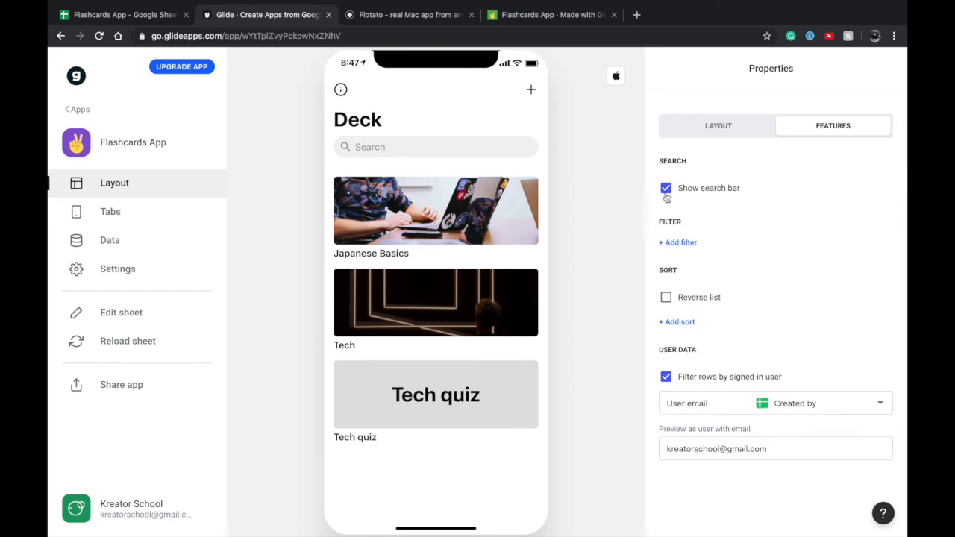
# Open the sharing options and Glide's installation guide, and read the QR code scanning and Android and iOS home screen instructions
pyautogui.click(690, 128)
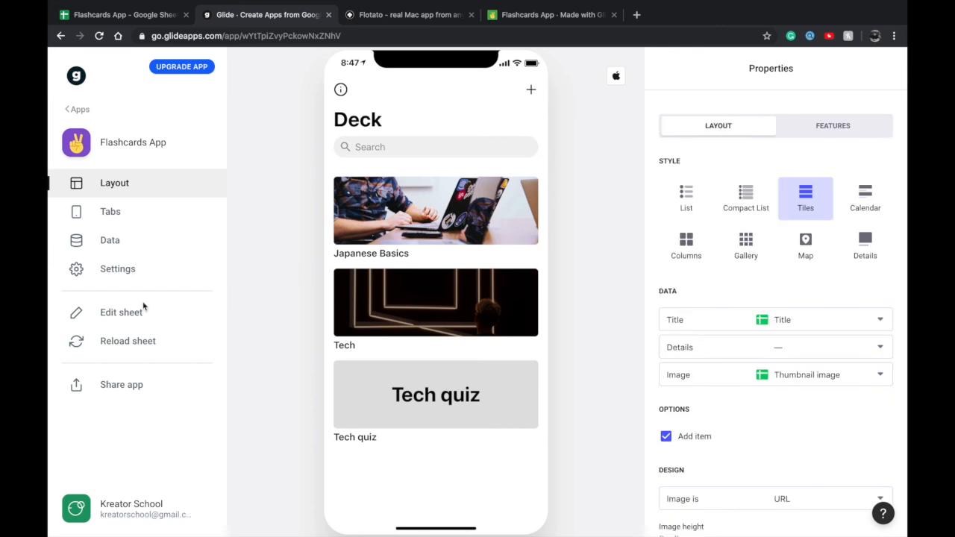
pyautogui.click(117, 386)
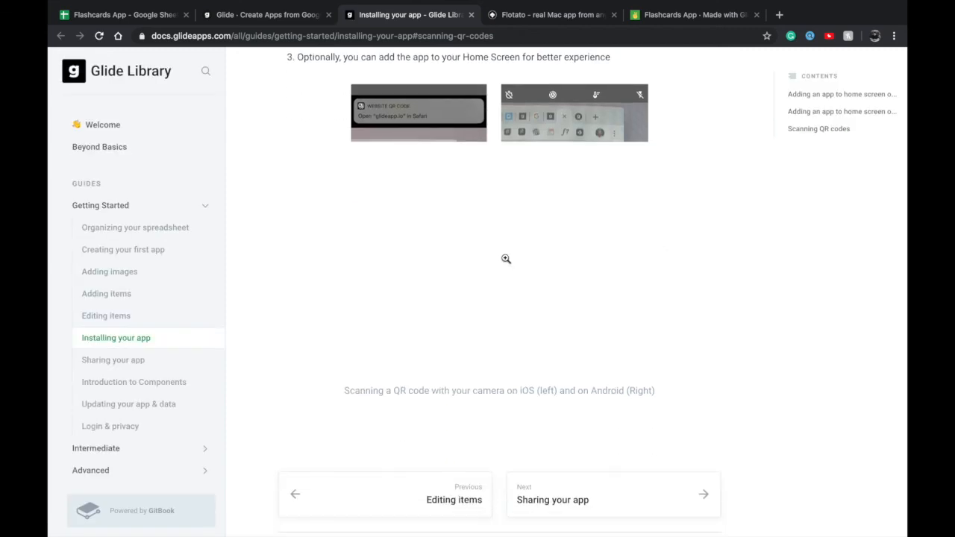
pyautogui.scroll(-2, 480, 237)
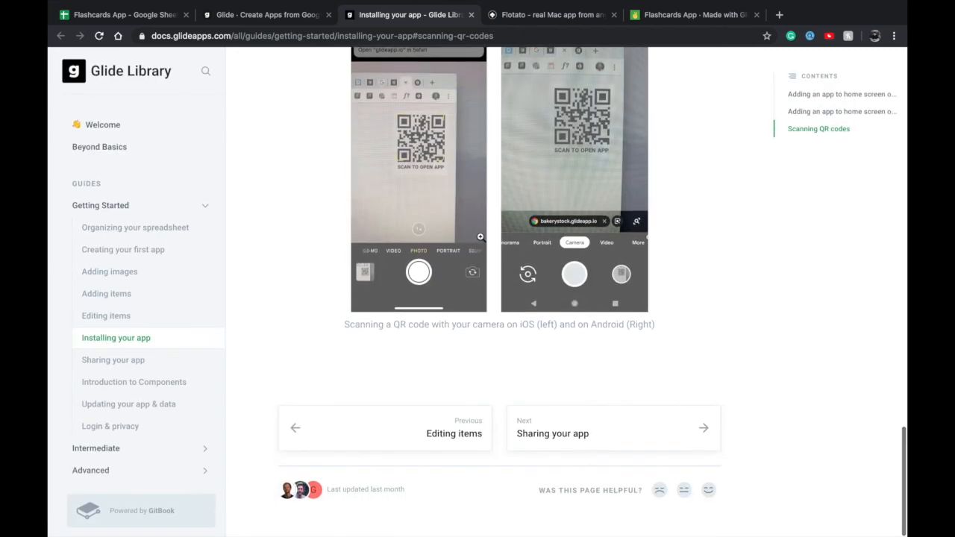
pyautogui.scroll(2, 480, 238)
pyautogui.scroll(-2, 562, 288)
pyautogui.scroll(3, 563, 288)
pyautogui.click(806, 113)
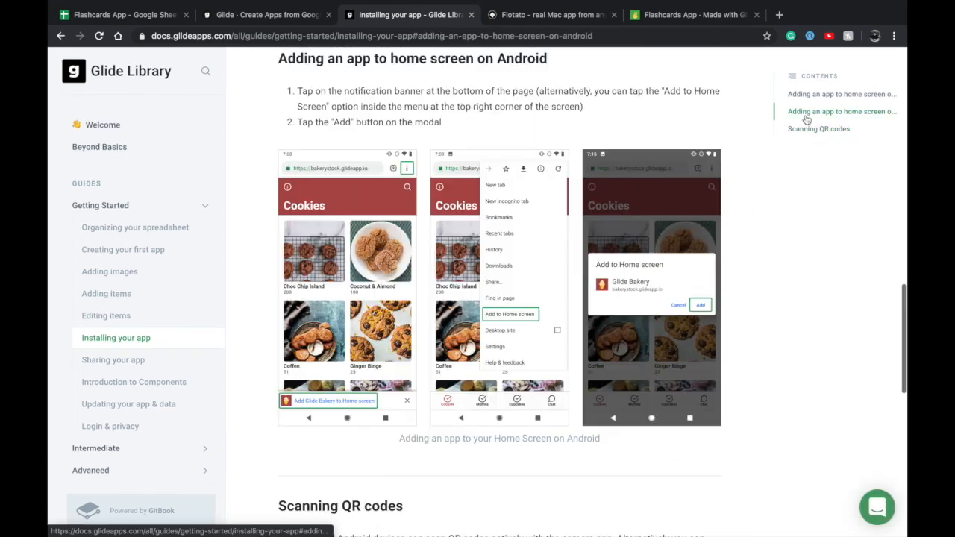
pyautogui.scroll(-1, 463, 257)
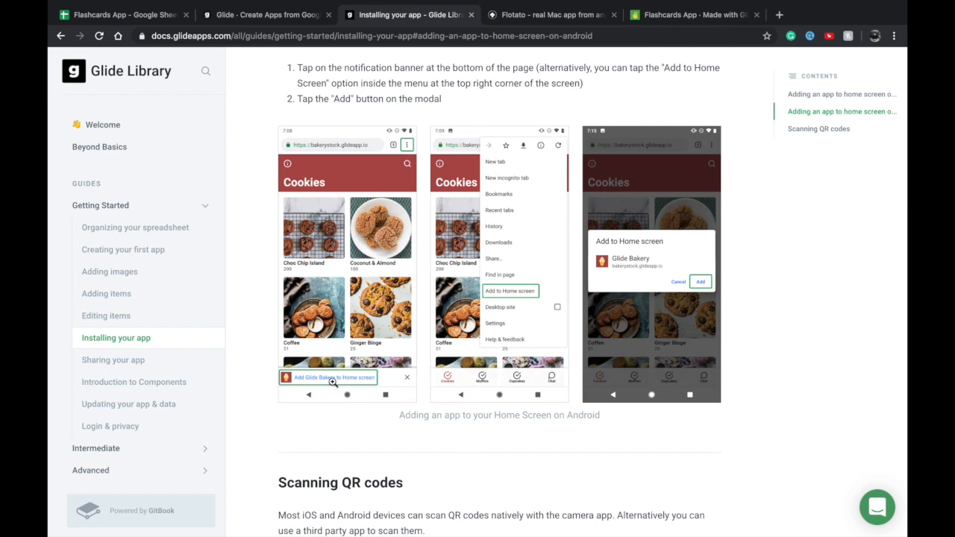
pyautogui.scroll(6, 333, 382)
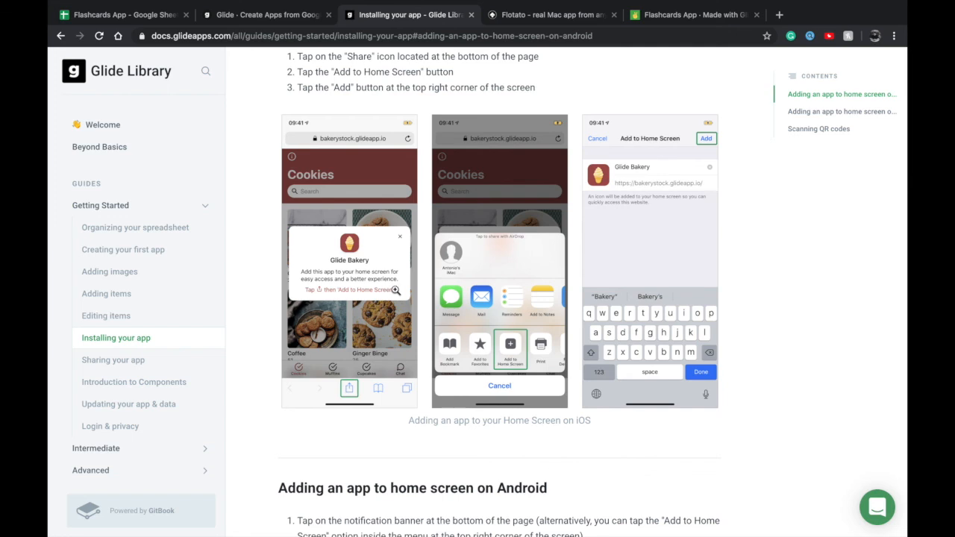
pyautogui.scroll(1, 629, 250)
pyautogui.scroll(1, 629, 251)
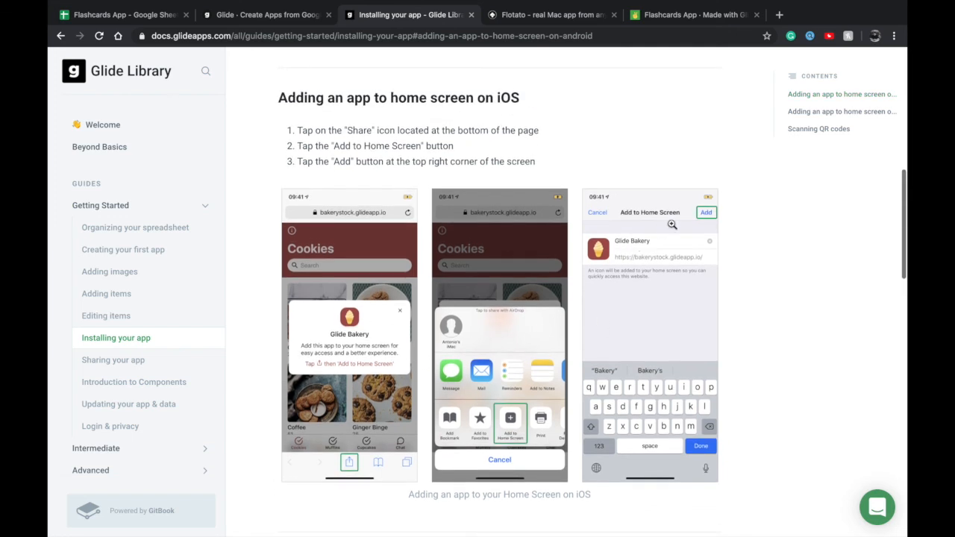
# Switch to the Flotato website and view the introduction on its home page
pyautogui.click(582, 14)
pyautogui.scroll(1, 531, 118)
pyautogui.scroll(3, 328, 206)
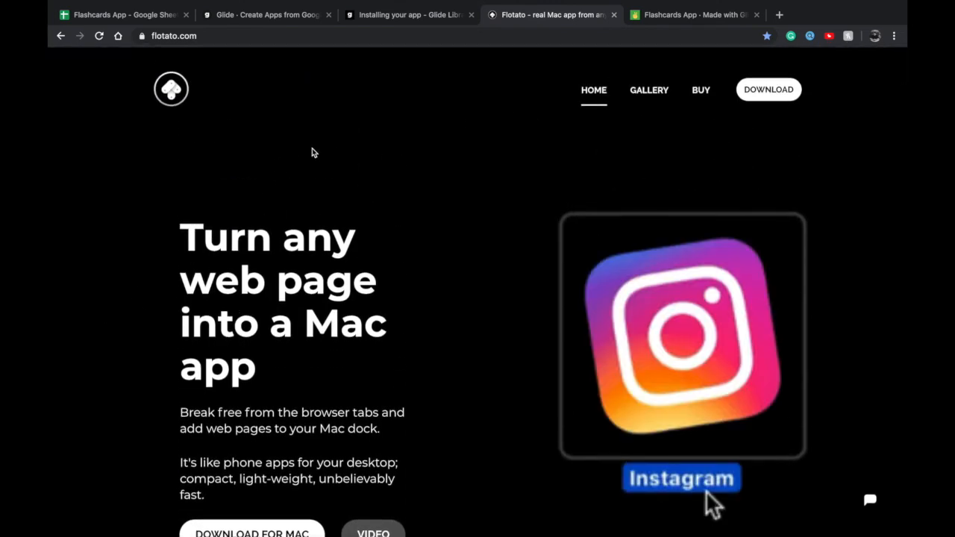
pyautogui.hotkey('ctrl', 'Left')
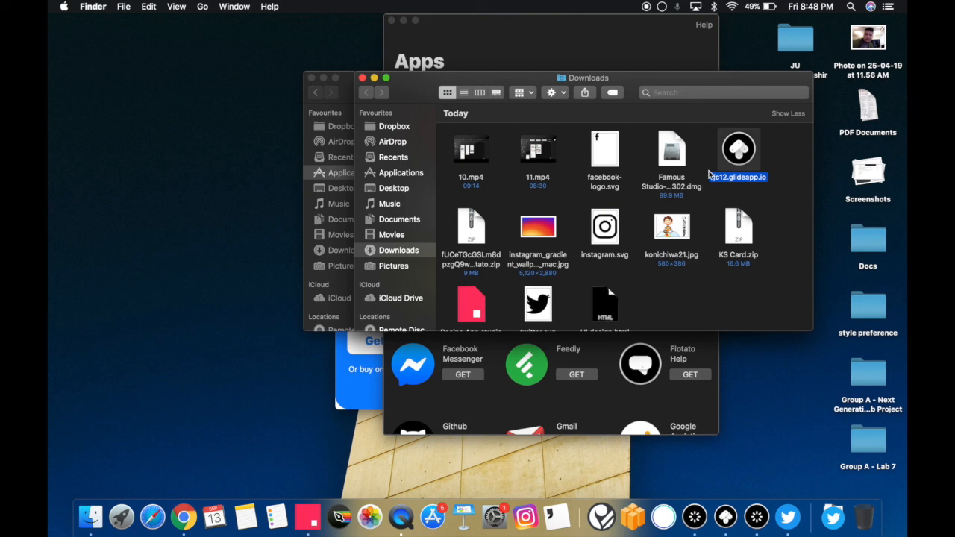
pyautogui.click(731, 181)
pyautogui.press('super+v')
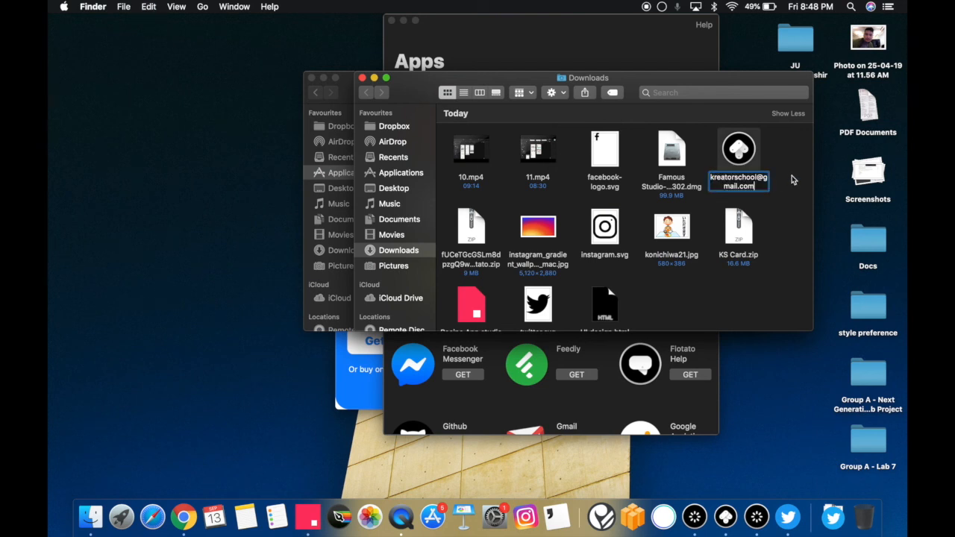
pyautogui.press('Escape')
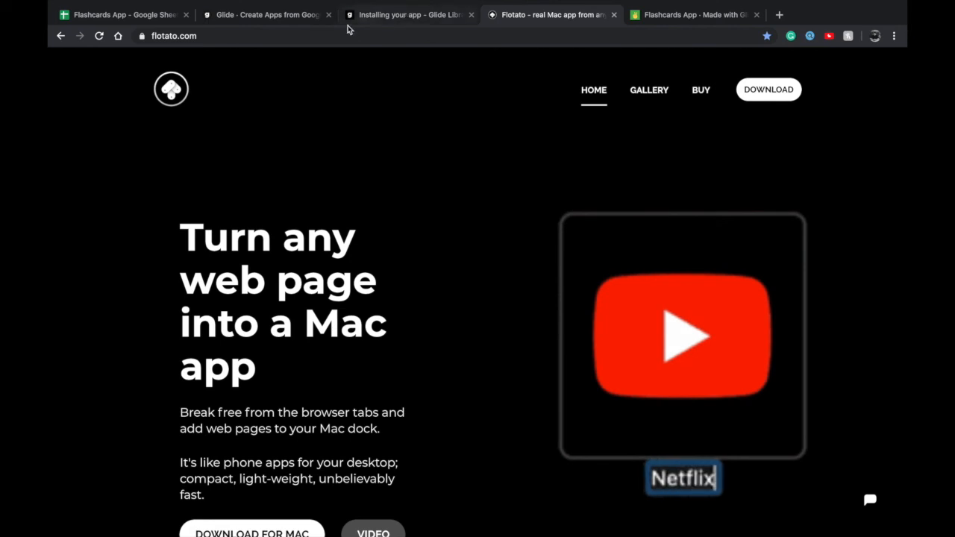
# Copy the flashcards app's link from Glide and rename the fjc12.glideapp.io application in Finder's Downloads folder as wyttp.glideapp.io
pyautogui.click(266, 21)
pyautogui.click(741, 335)
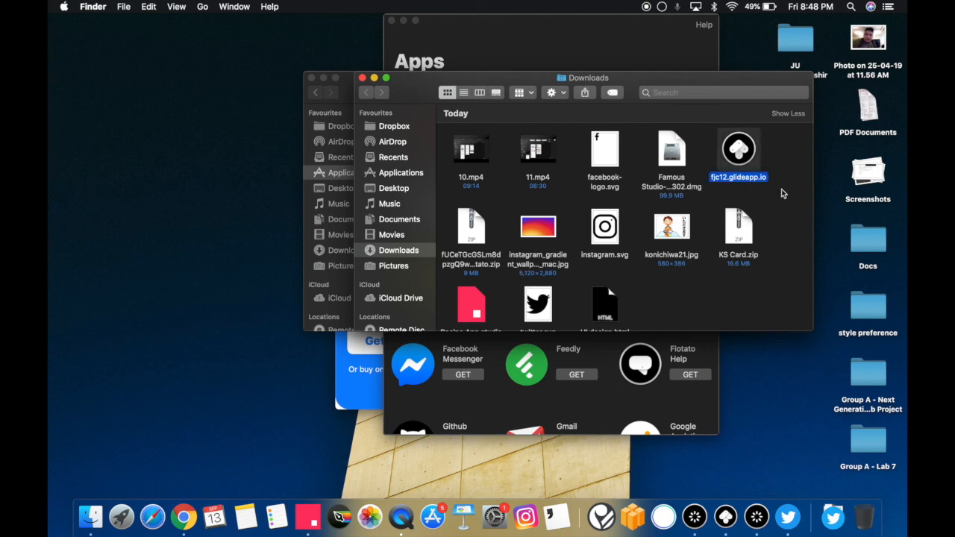
pyautogui.press('Return')
pyautogui.press('super+v')
pyautogui.press('BackSpace')
pyautogui.press('BackSpace')
pyautogui.press('BackSpace')
pyautogui.press('BackSpace')
pyautogui.press('BackSpace')
pyautogui.press('BackSpace')
pyautogui.press('BackSpace')
pyautogui.press('BackSpace')
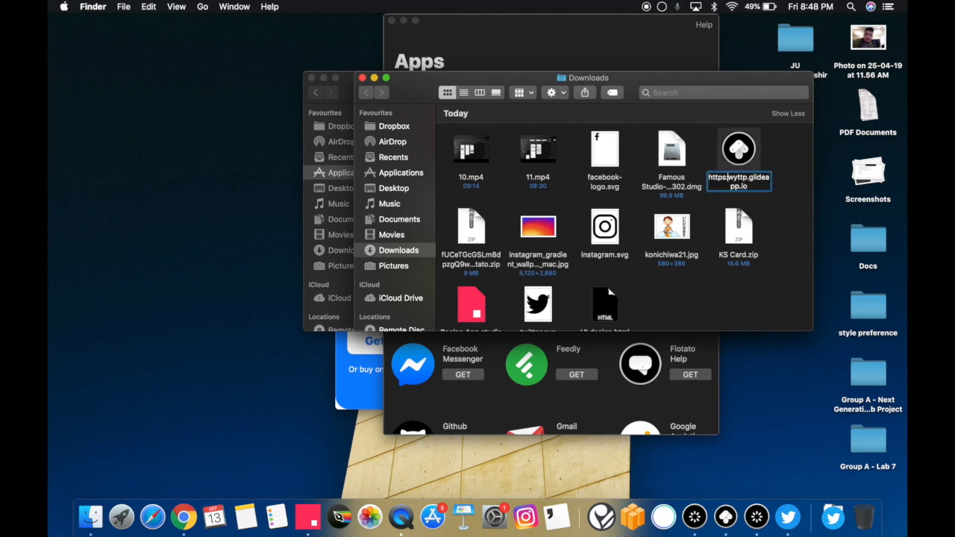
pyautogui.press('Return')
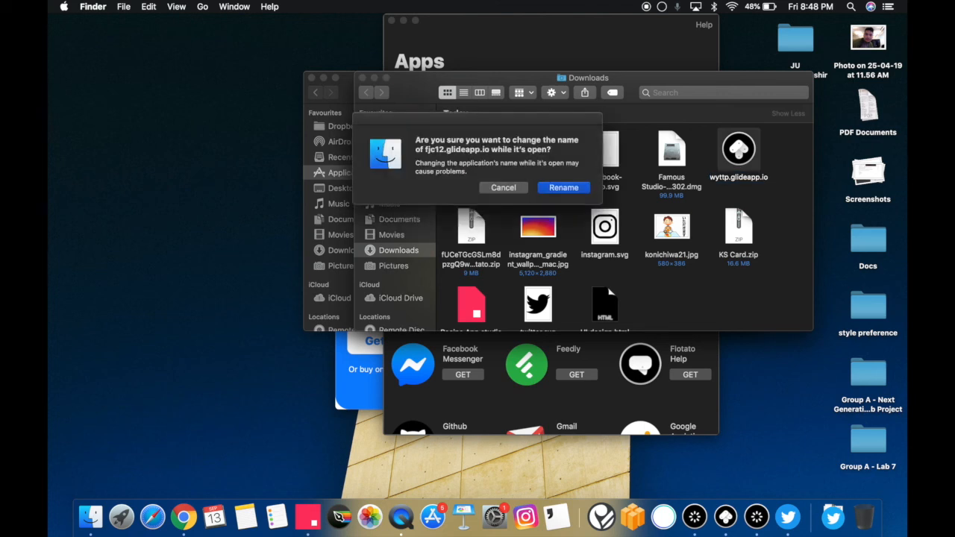
pyautogui.press('Return')
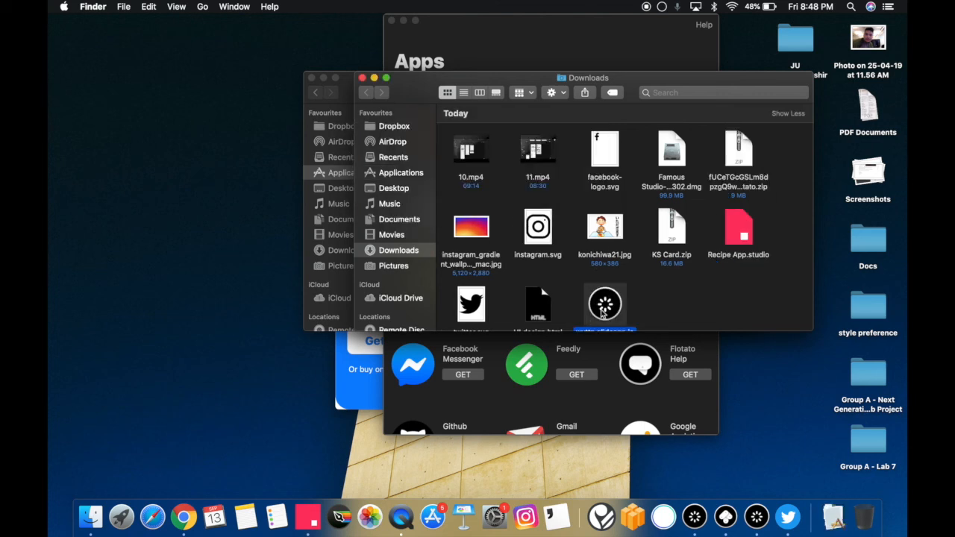
# Launch the wyttp.glideapp.io application from Downloads, reposition its window while viewing it, and quit it
pyautogui.doubleClick(606, 306)
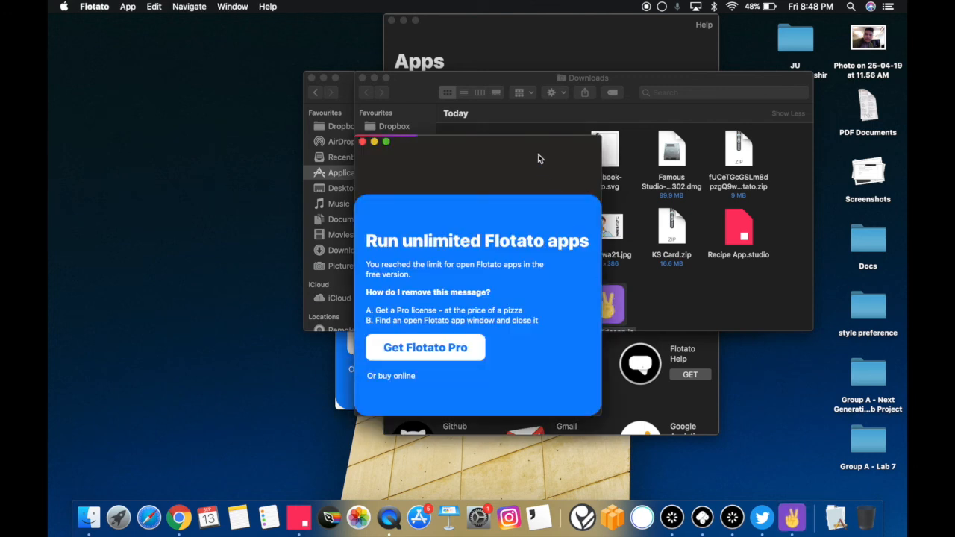
pyautogui.moveTo(537, 154); pyautogui.dragTo(498, 139)
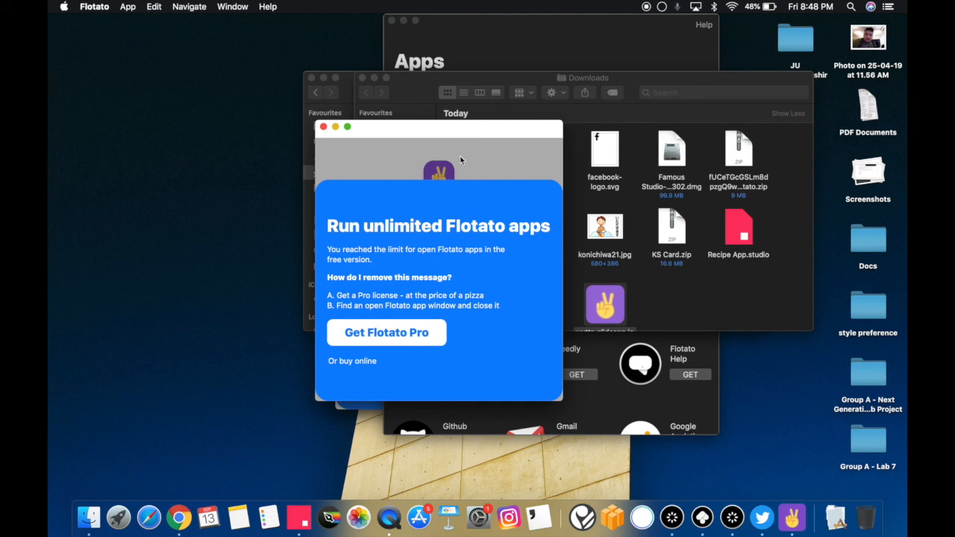
pyautogui.moveTo(432, 141); pyautogui.dragTo(364, 104)
pyautogui.press('super+q')
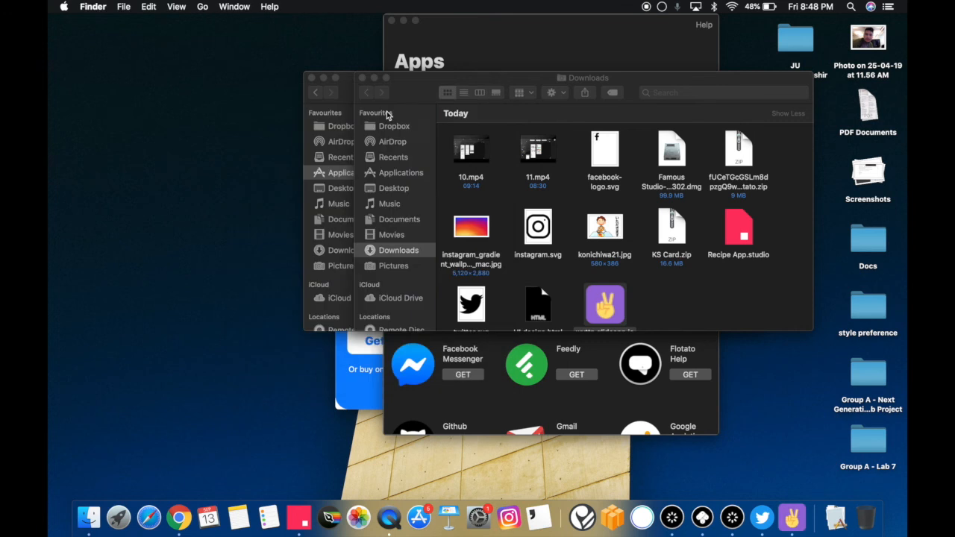
# Close the Downloads and Applications folder windows, the Flotato Apps window and the remaining Flotato app window
pyautogui.click(362, 79)
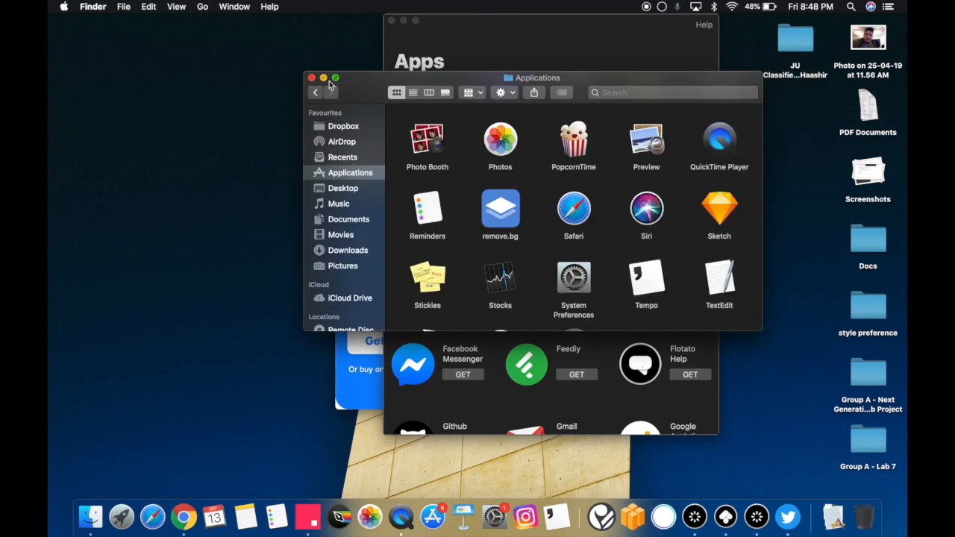
pyautogui.click(312, 78)
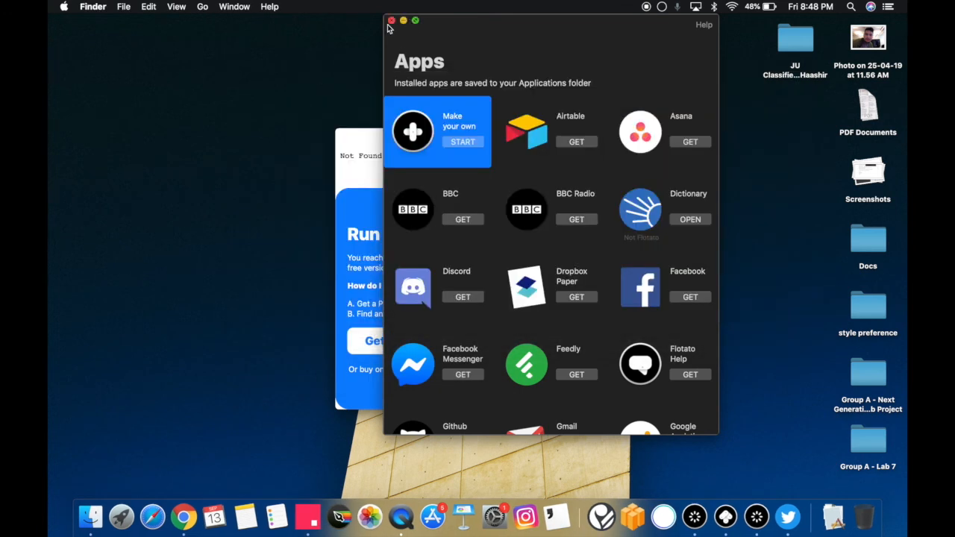
pyautogui.click(391, 21)
pyautogui.click(348, 137)
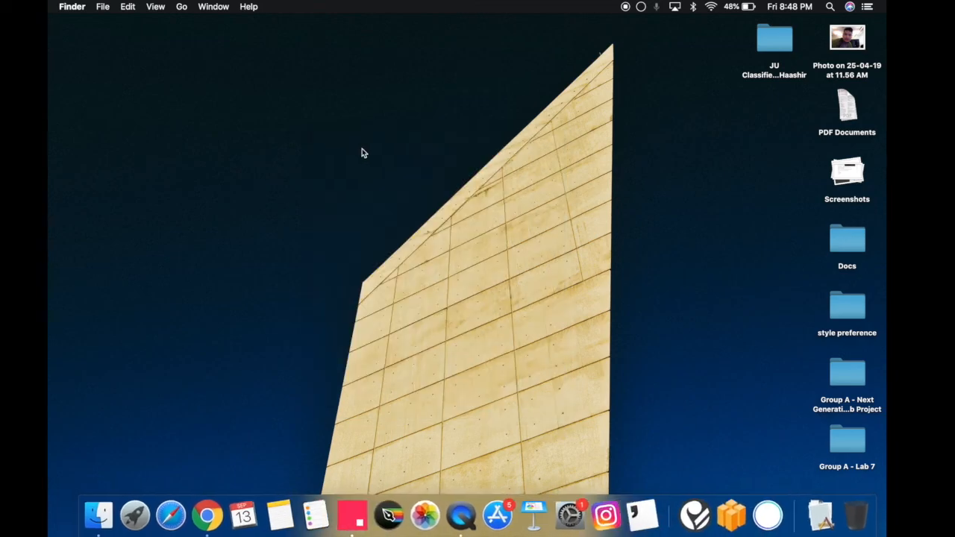